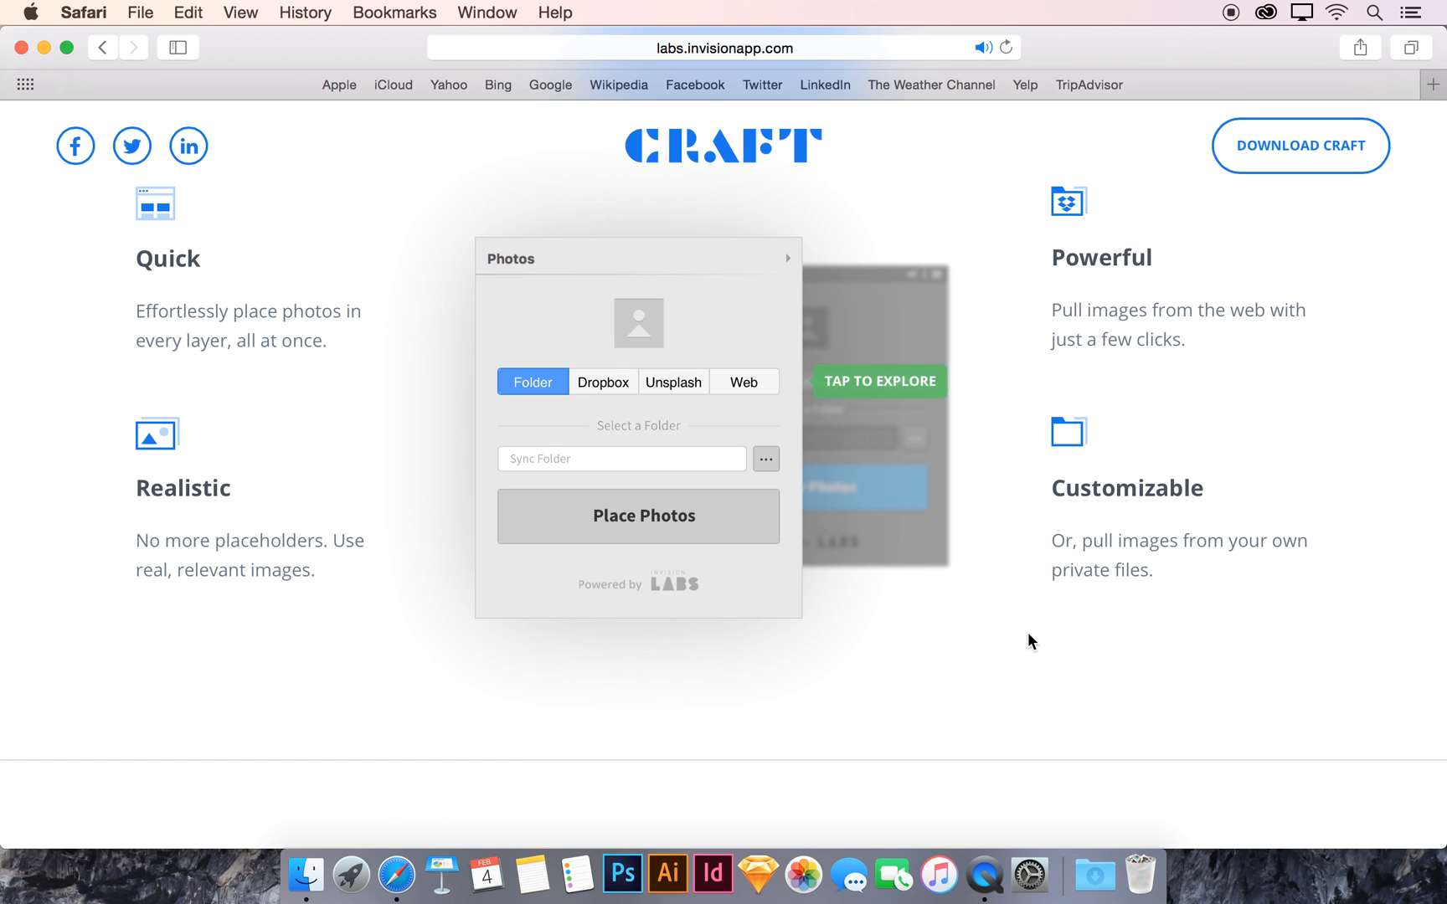
Step: View the Craft plugin preview at the start of the InVision Labs page and close the page
scroll(1028, 640, up, 15)
scroll(1027, 642, up, 10)
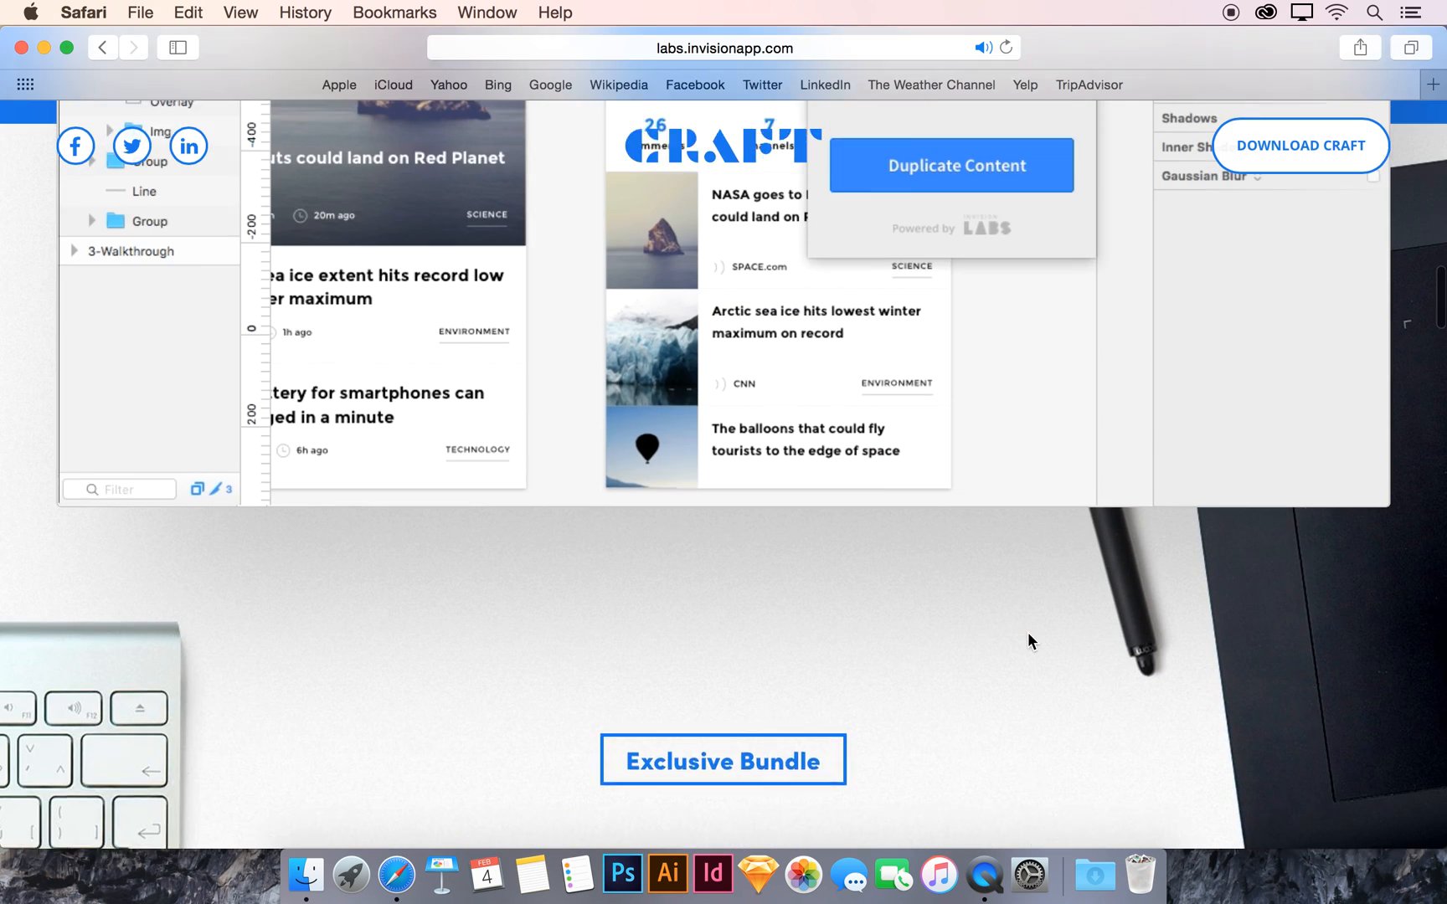
scroll(1028, 634, up, 1)
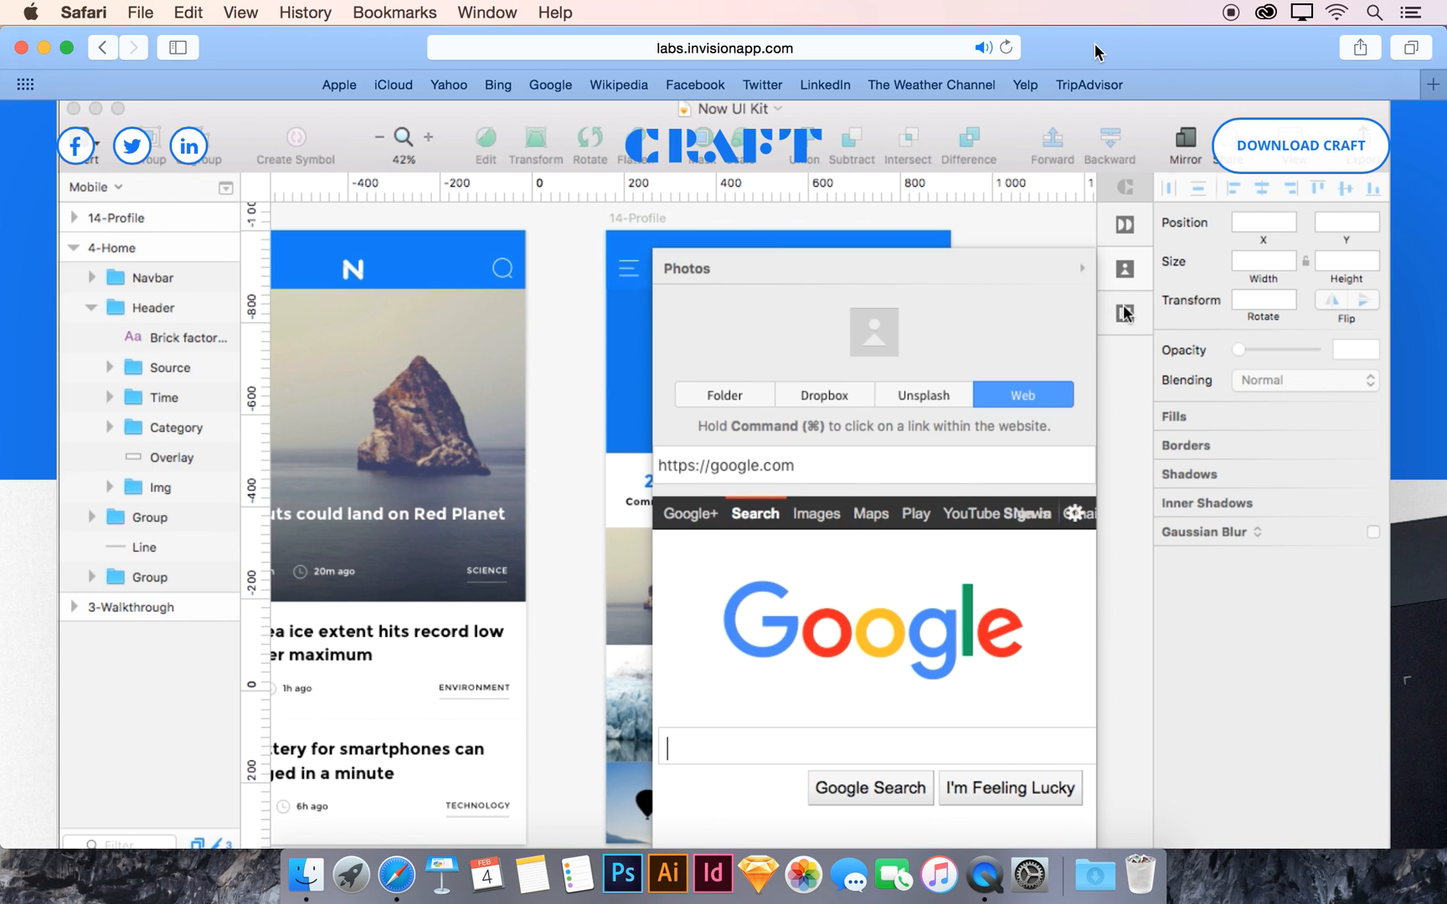
key(super+w)
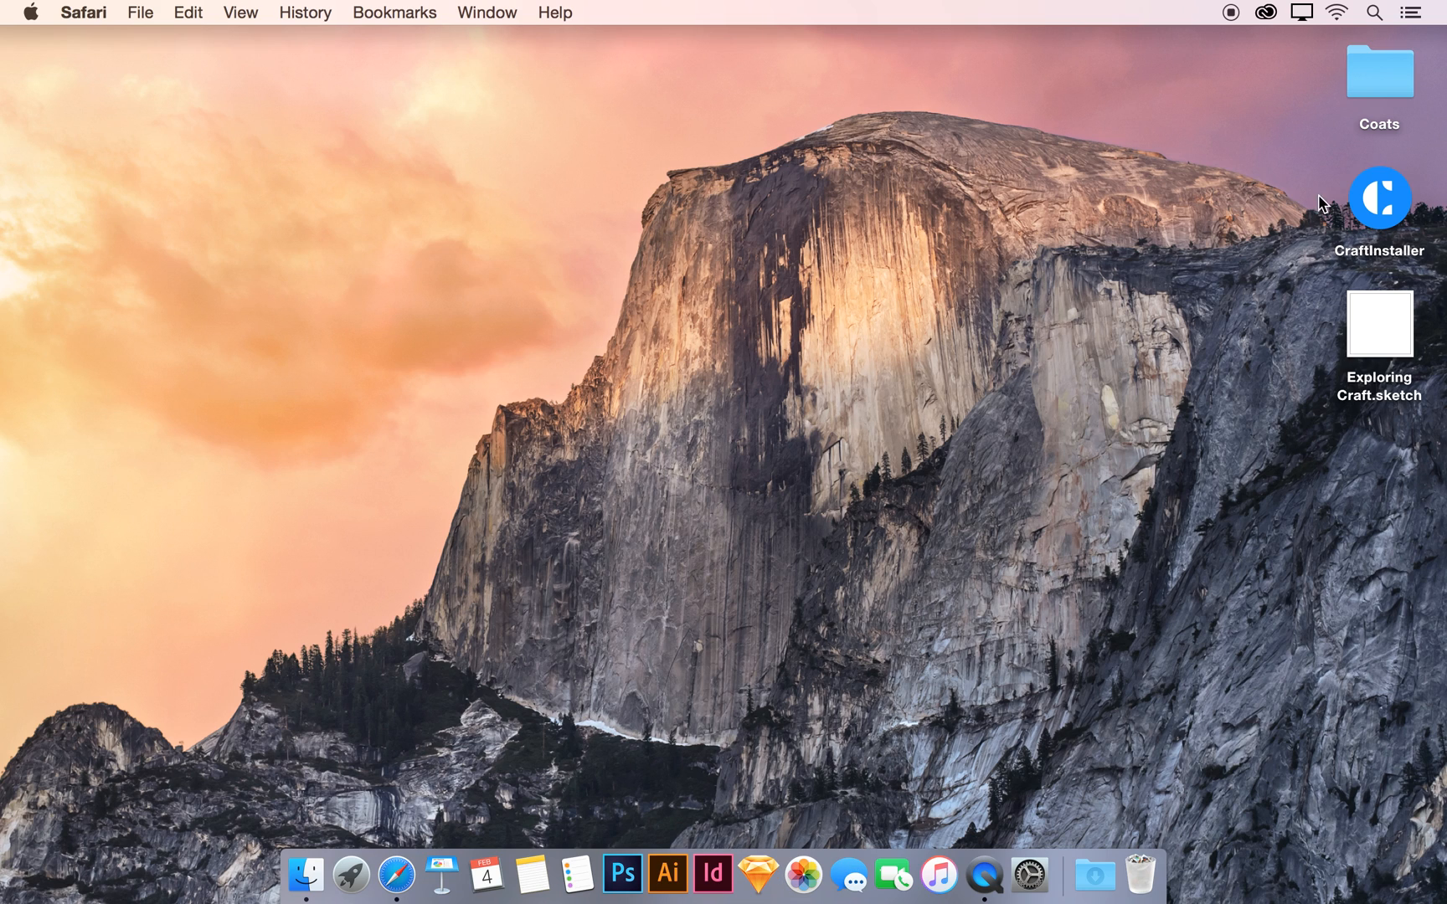
Step: Install Craft for Sketch with CraftInstaller from the desktop and close the installer
double_click(1378, 196)
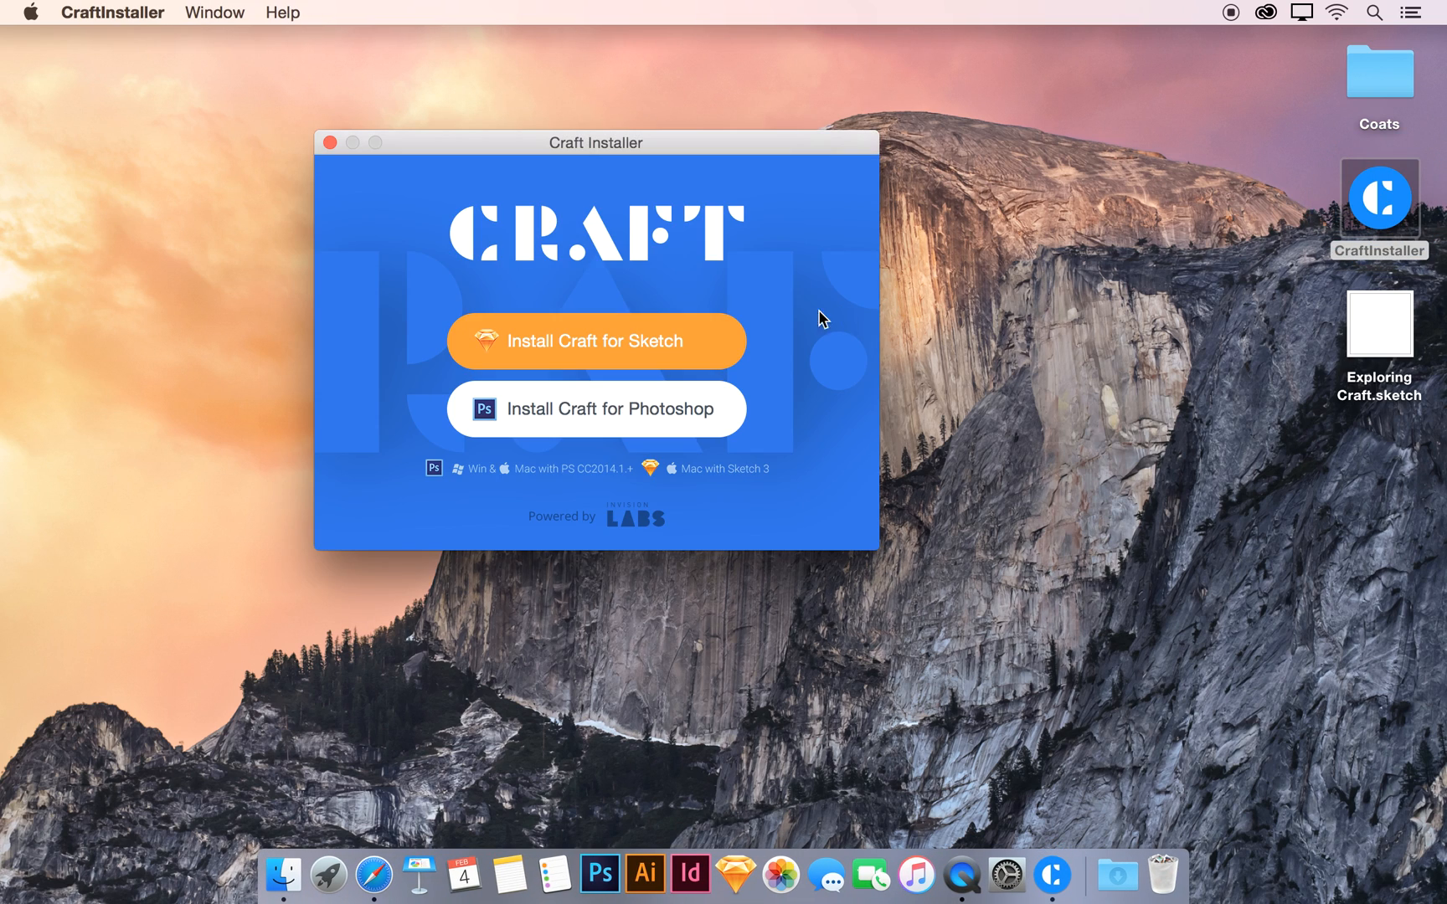
click(597, 343)
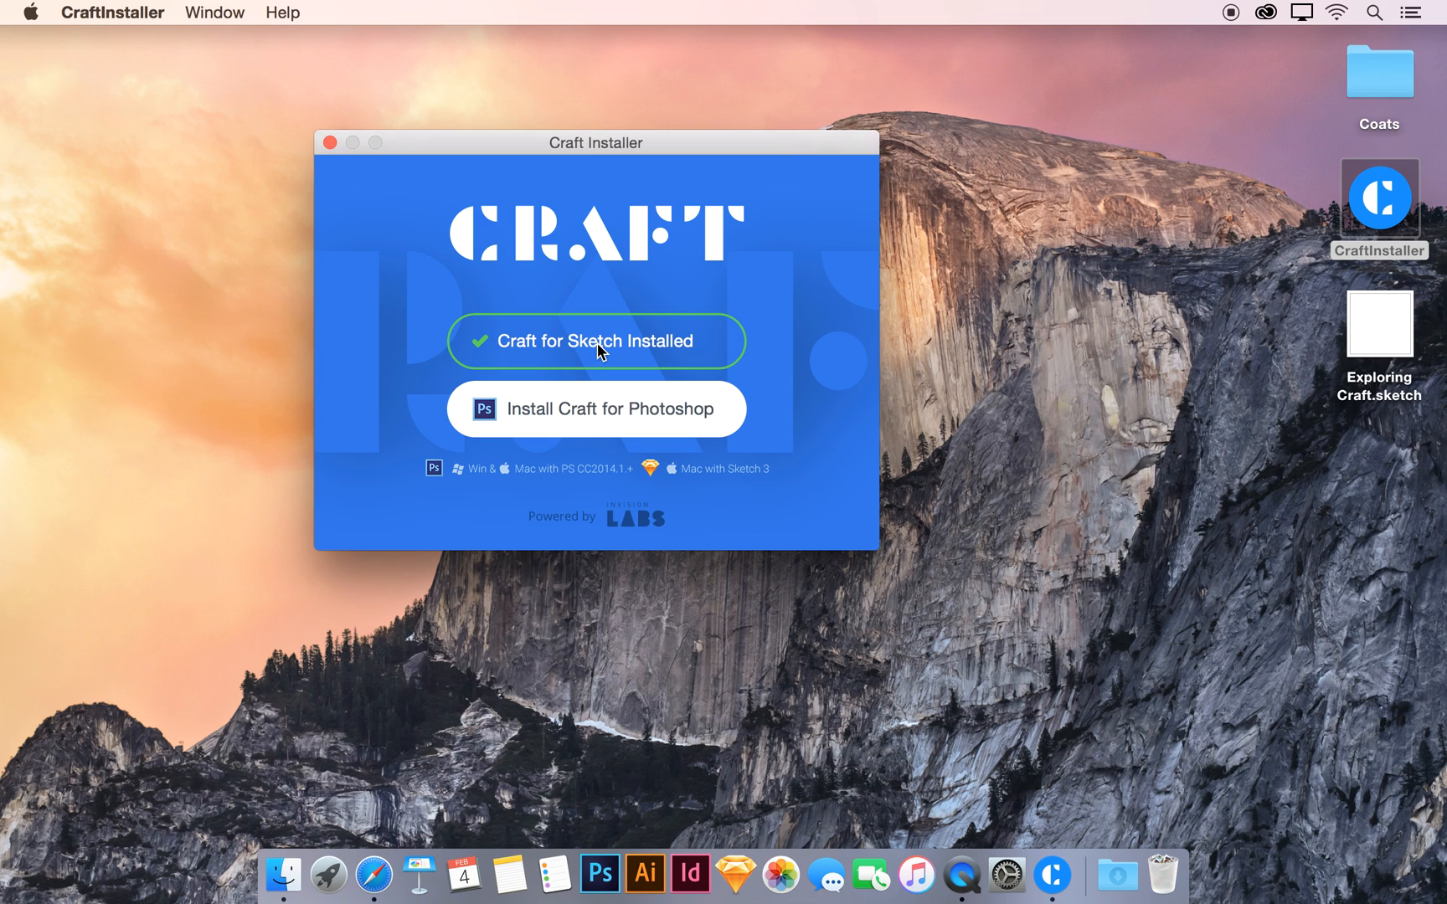
click(330, 142)
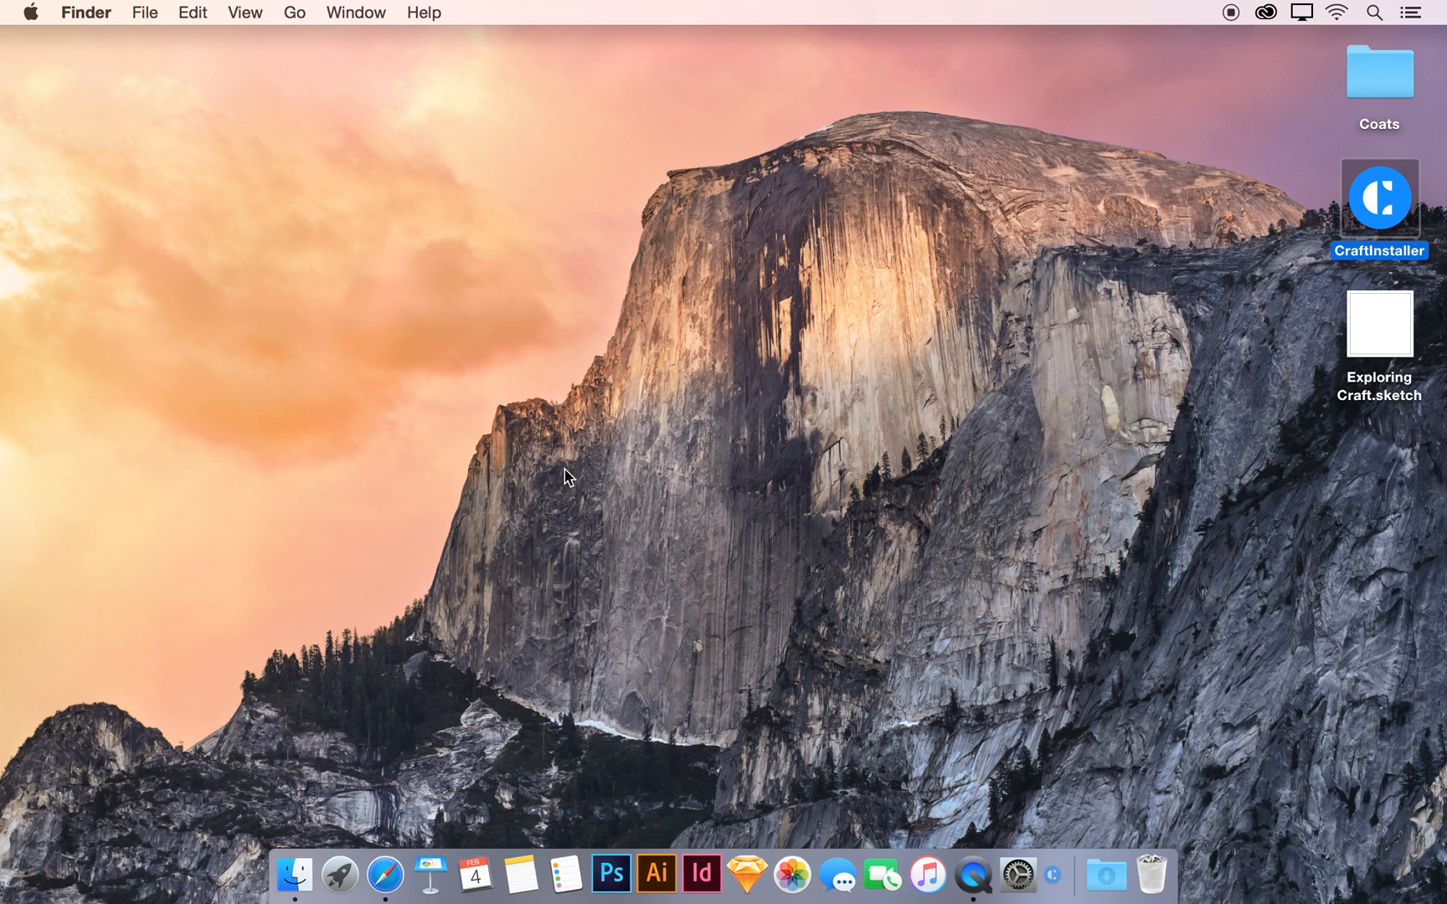
Step: Open the Exploring Craft.sketch file from the desktop in Sketch
click(1240, 576)
click(1383, 335)
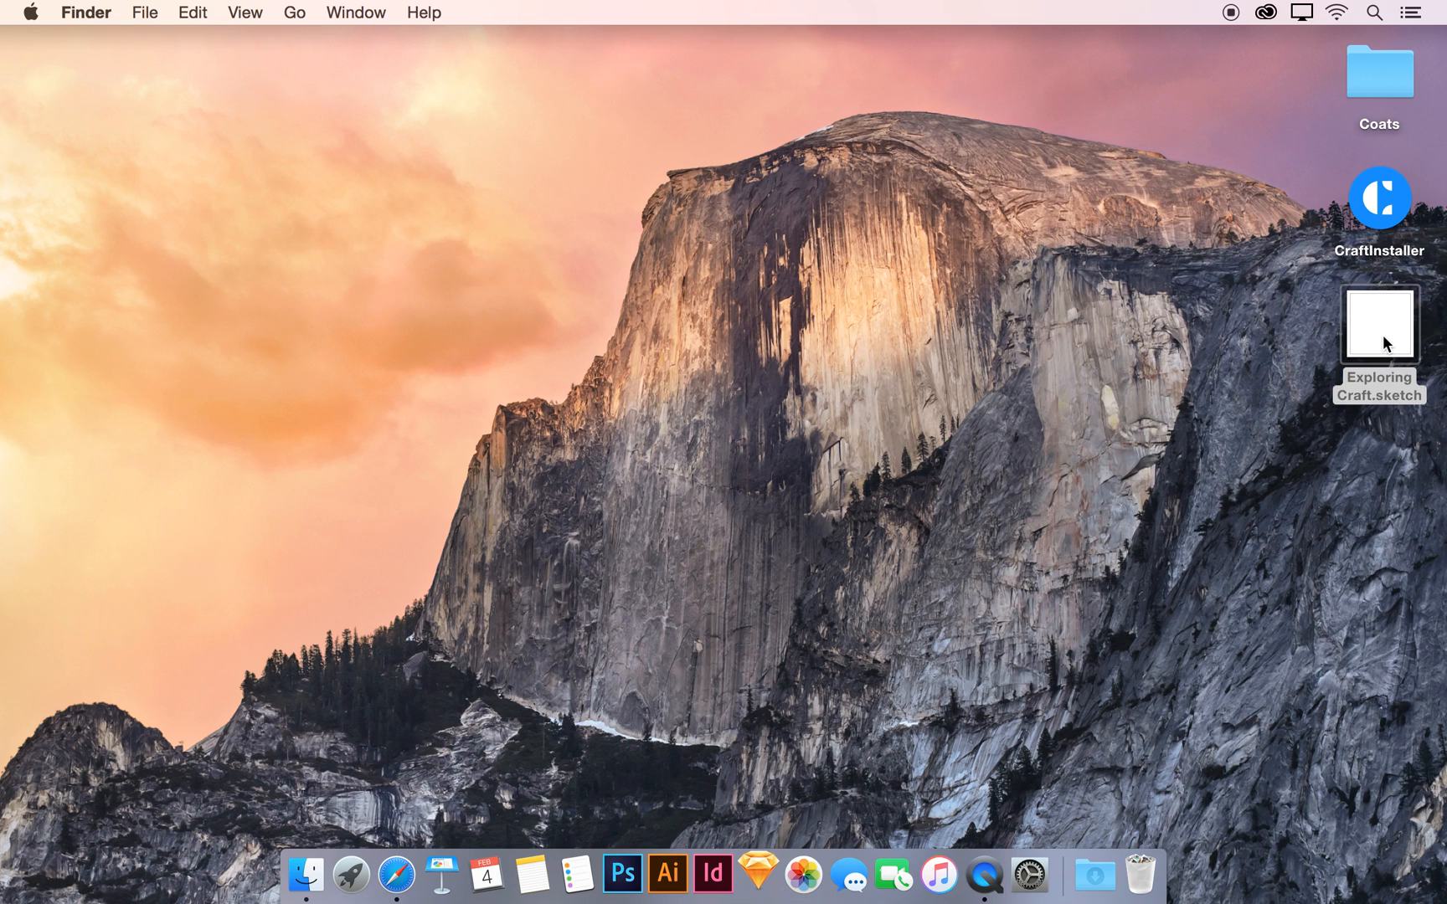
double_click(1383, 335)
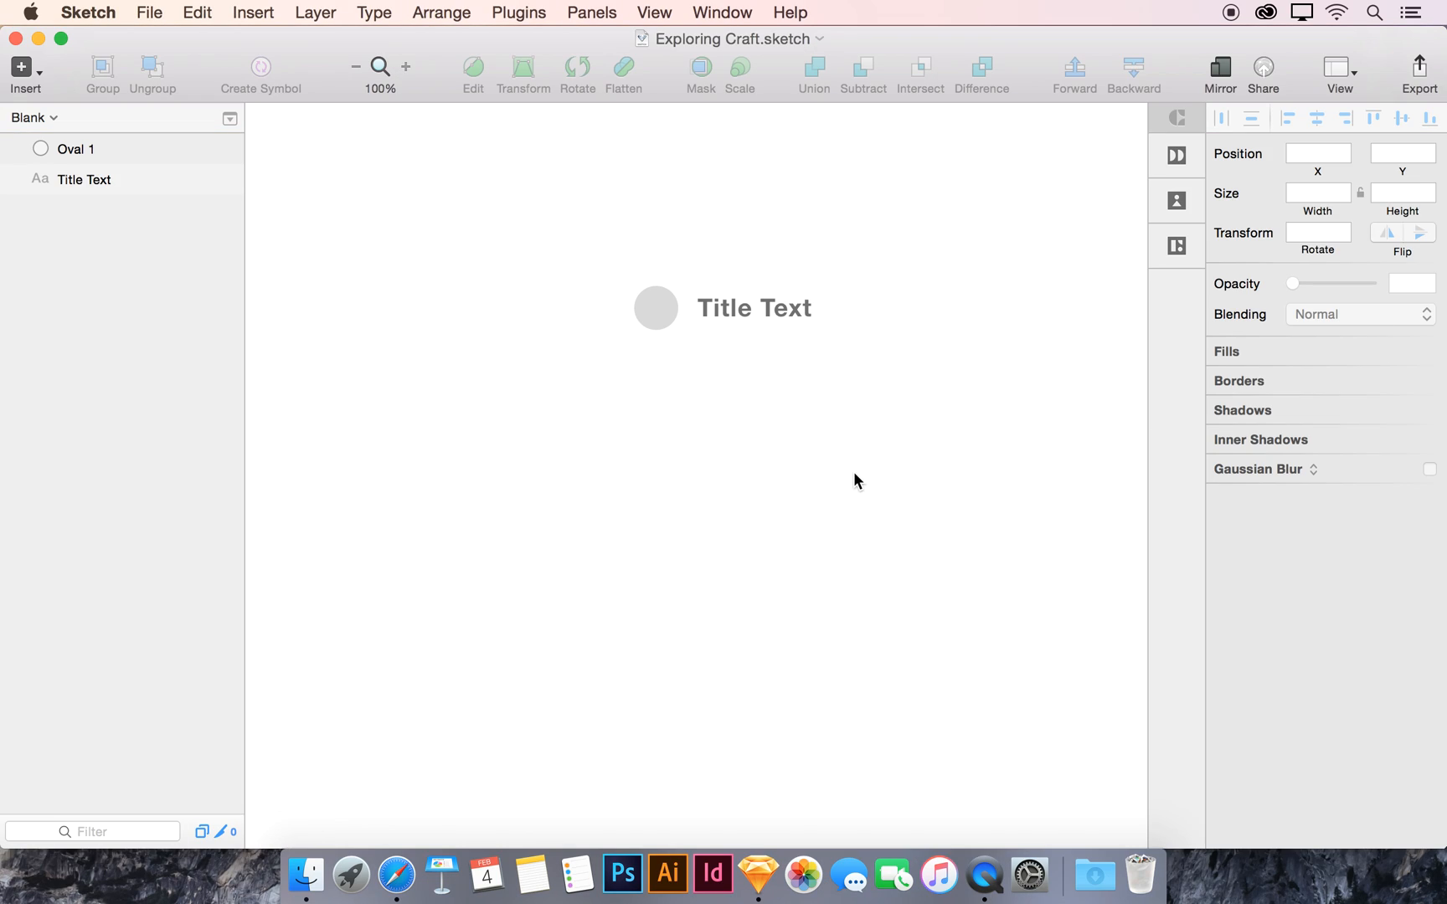
scroll(853, 471, right, 3)
scroll(853, 472, down, 2)
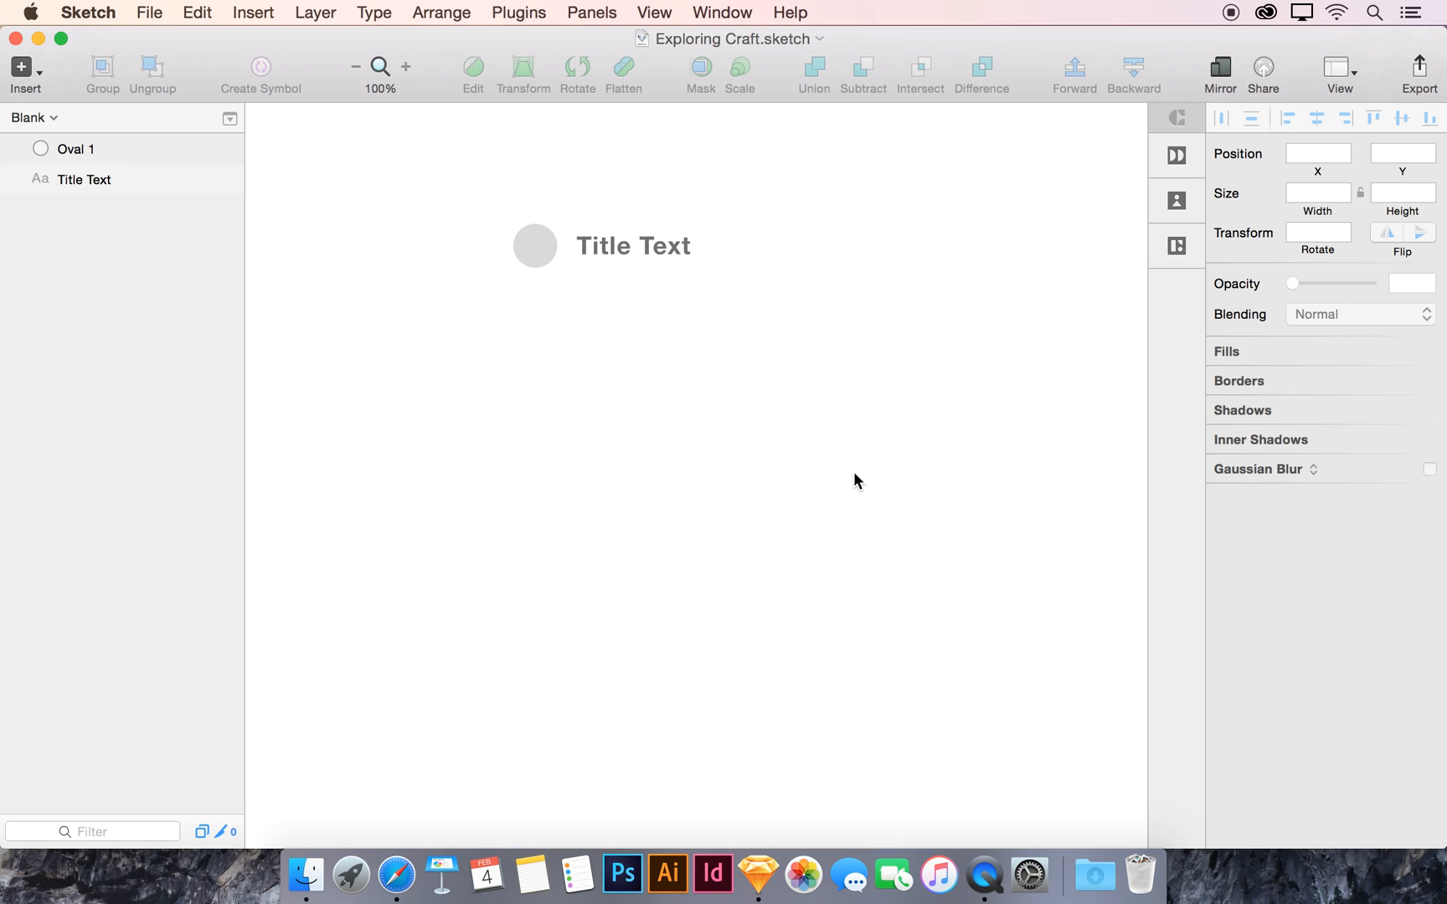
Step: Left-align the Title Text layer and replace its content with Craft's Countries sample data, regenerating the country several times
click(649, 257)
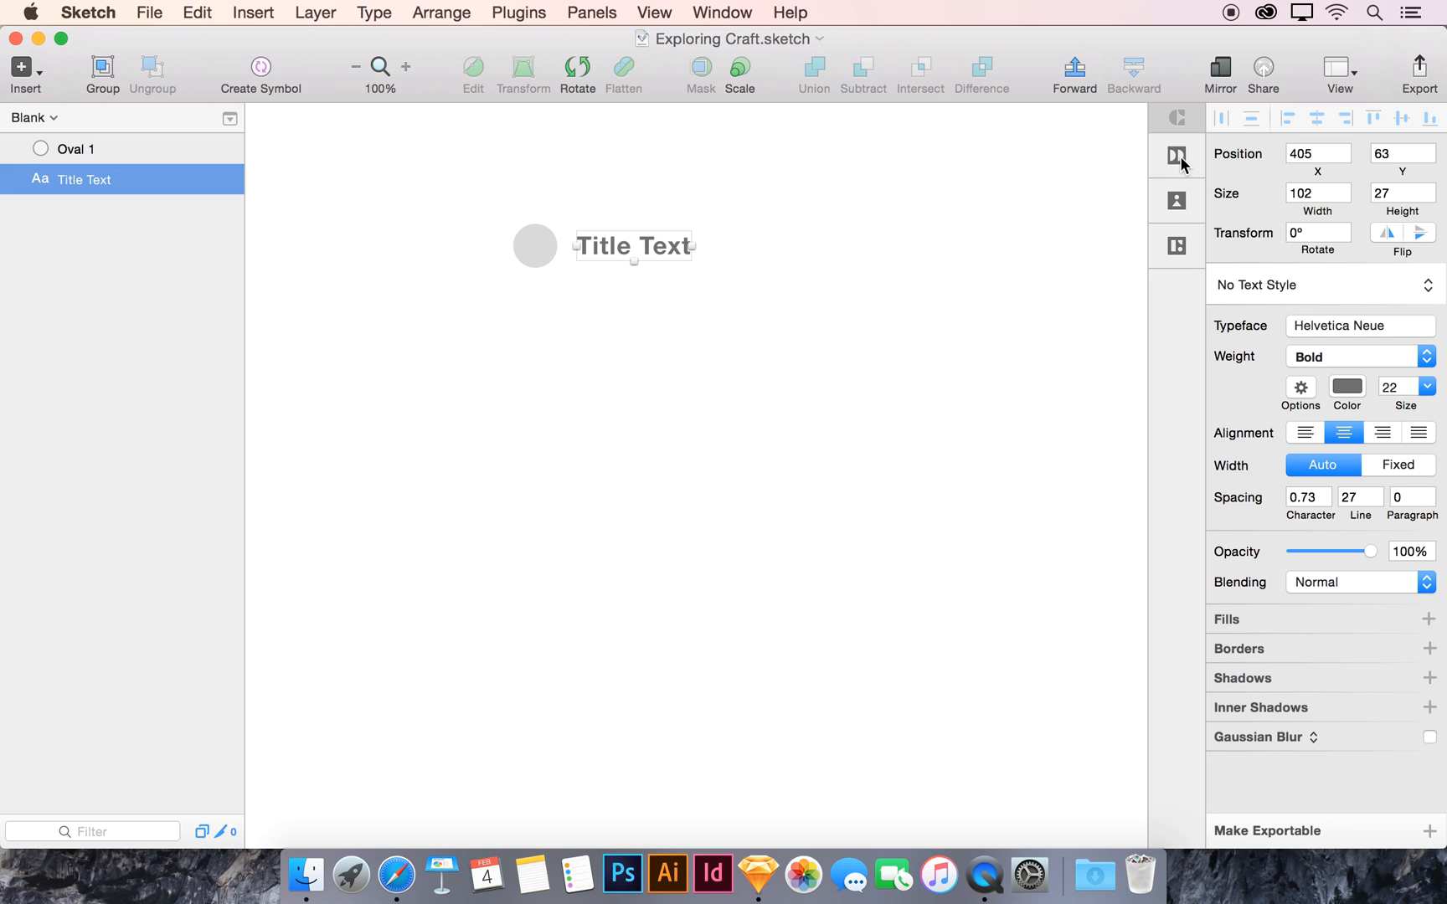
click(1172, 248)
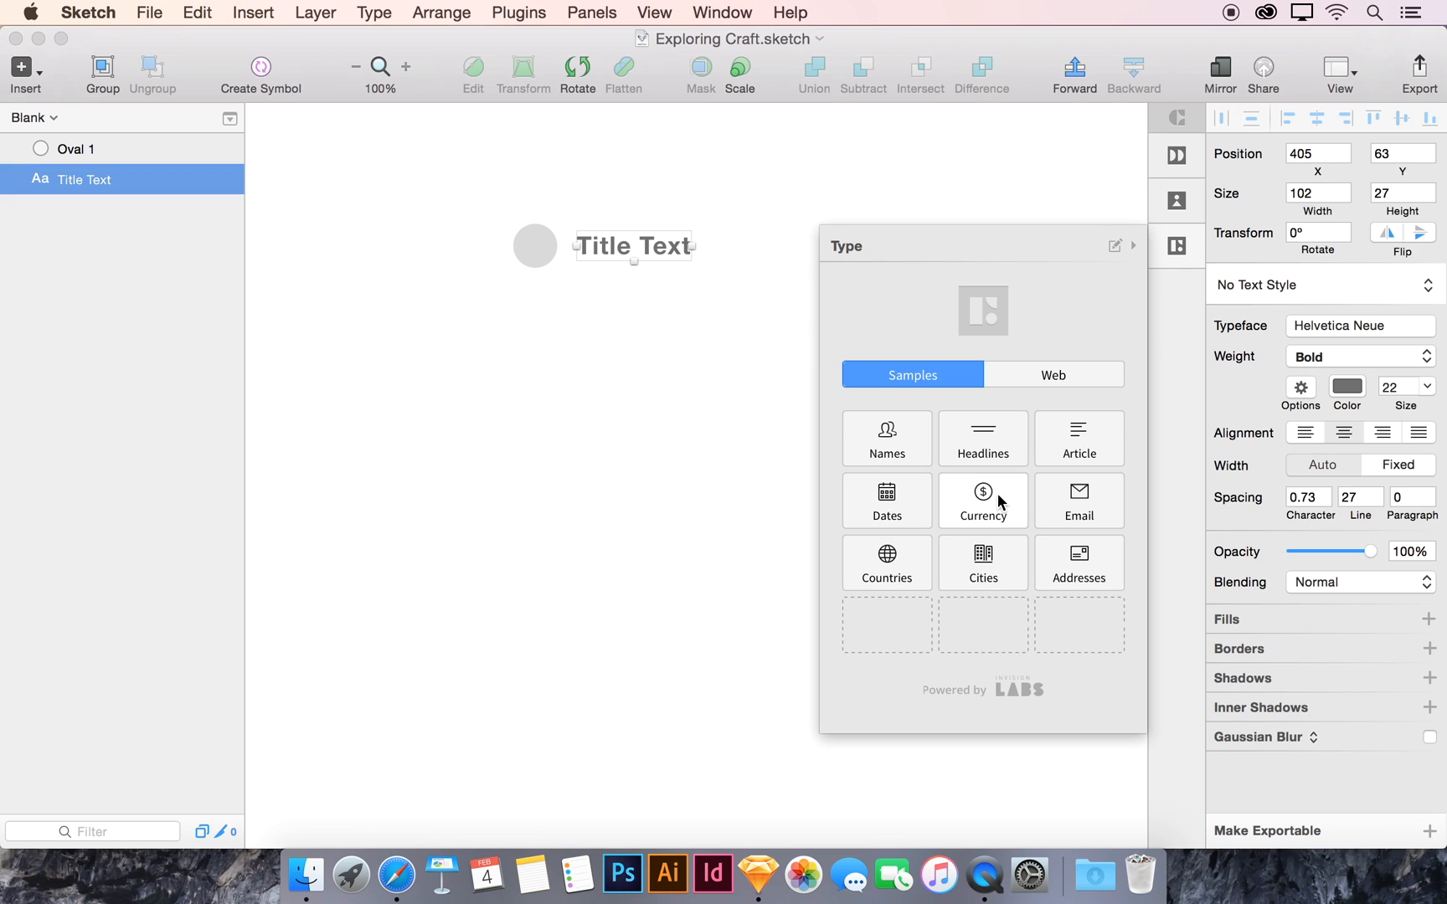
click(1304, 429)
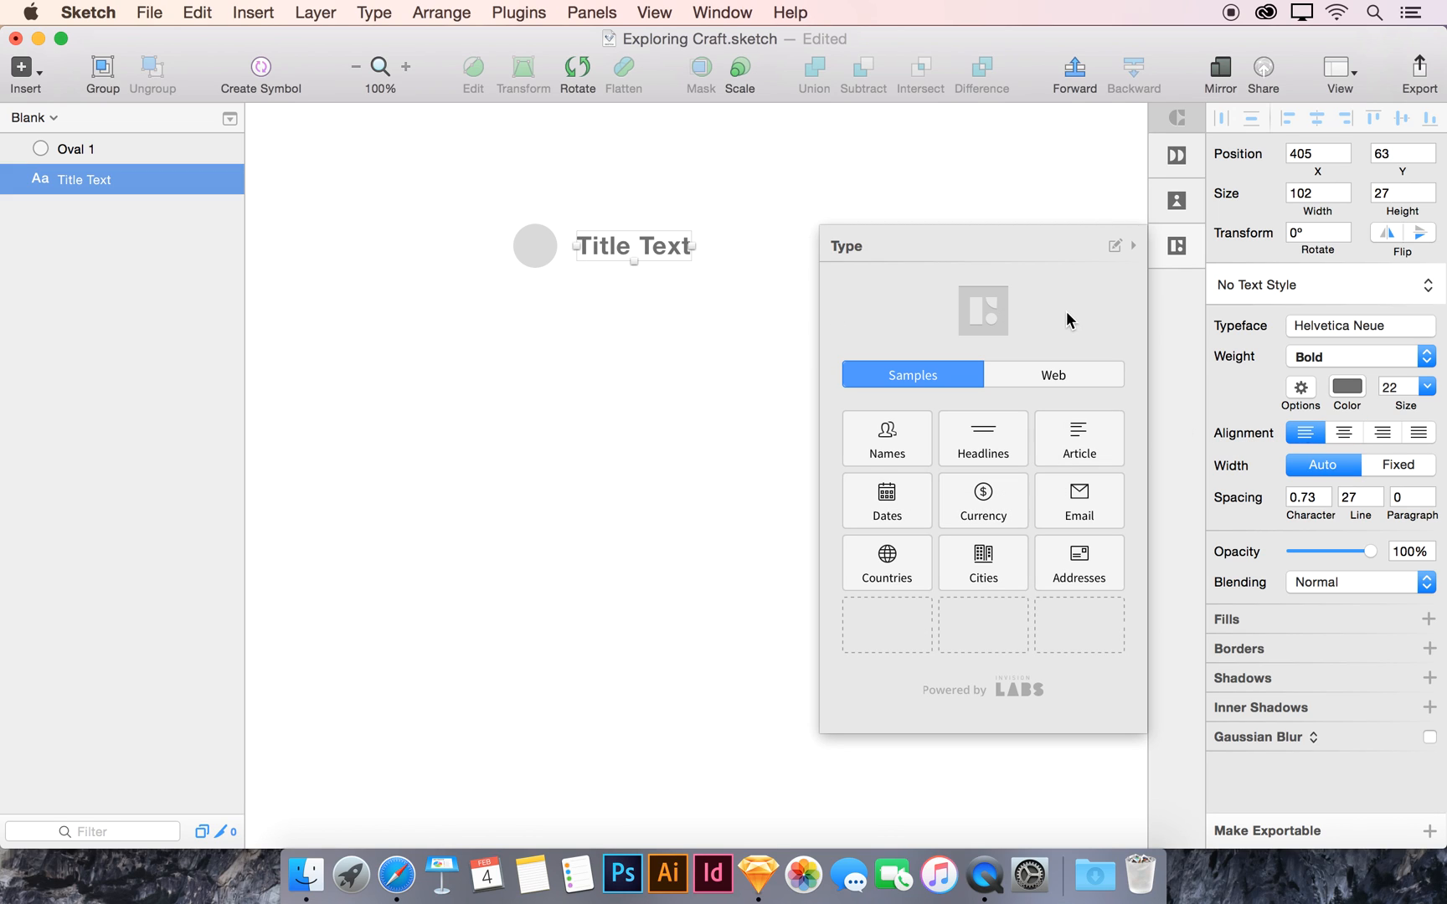
click(902, 566)
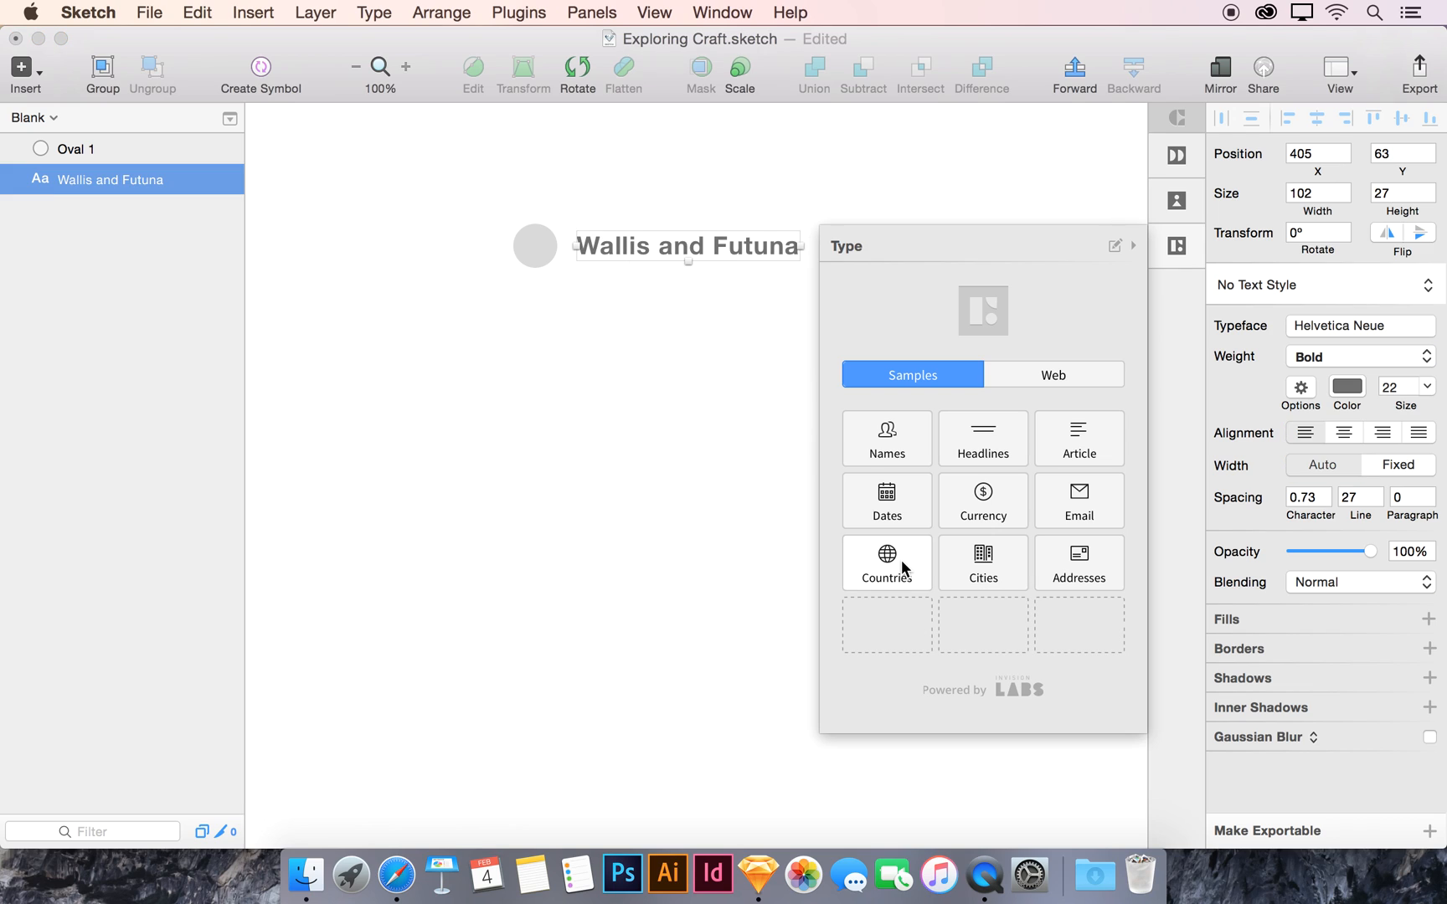
click(901, 567)
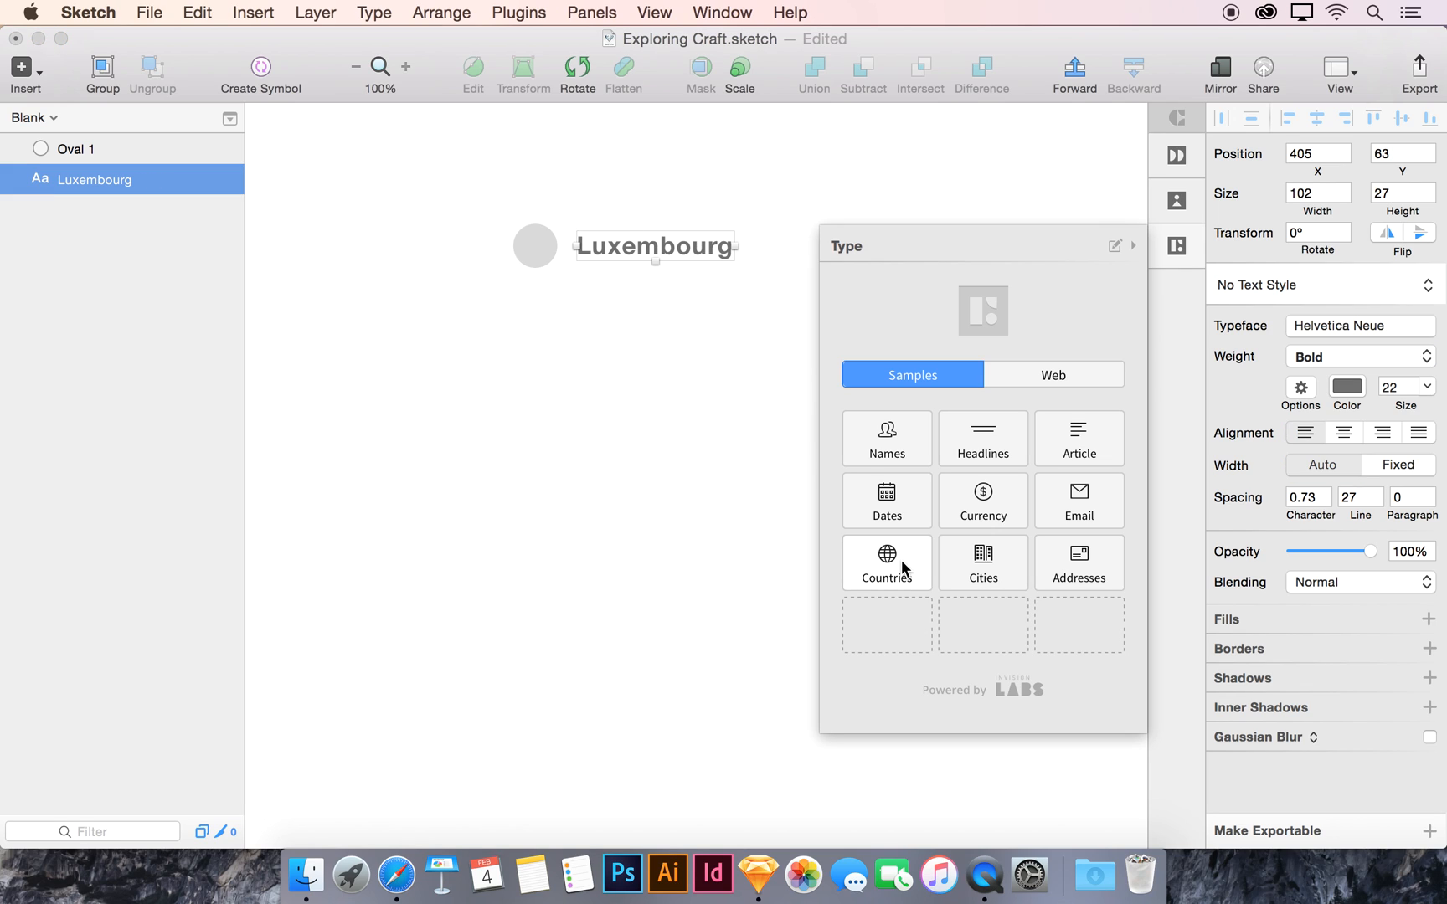
click(902, 567)
click(902, 567)
click(901, 567)
click(902, 567)
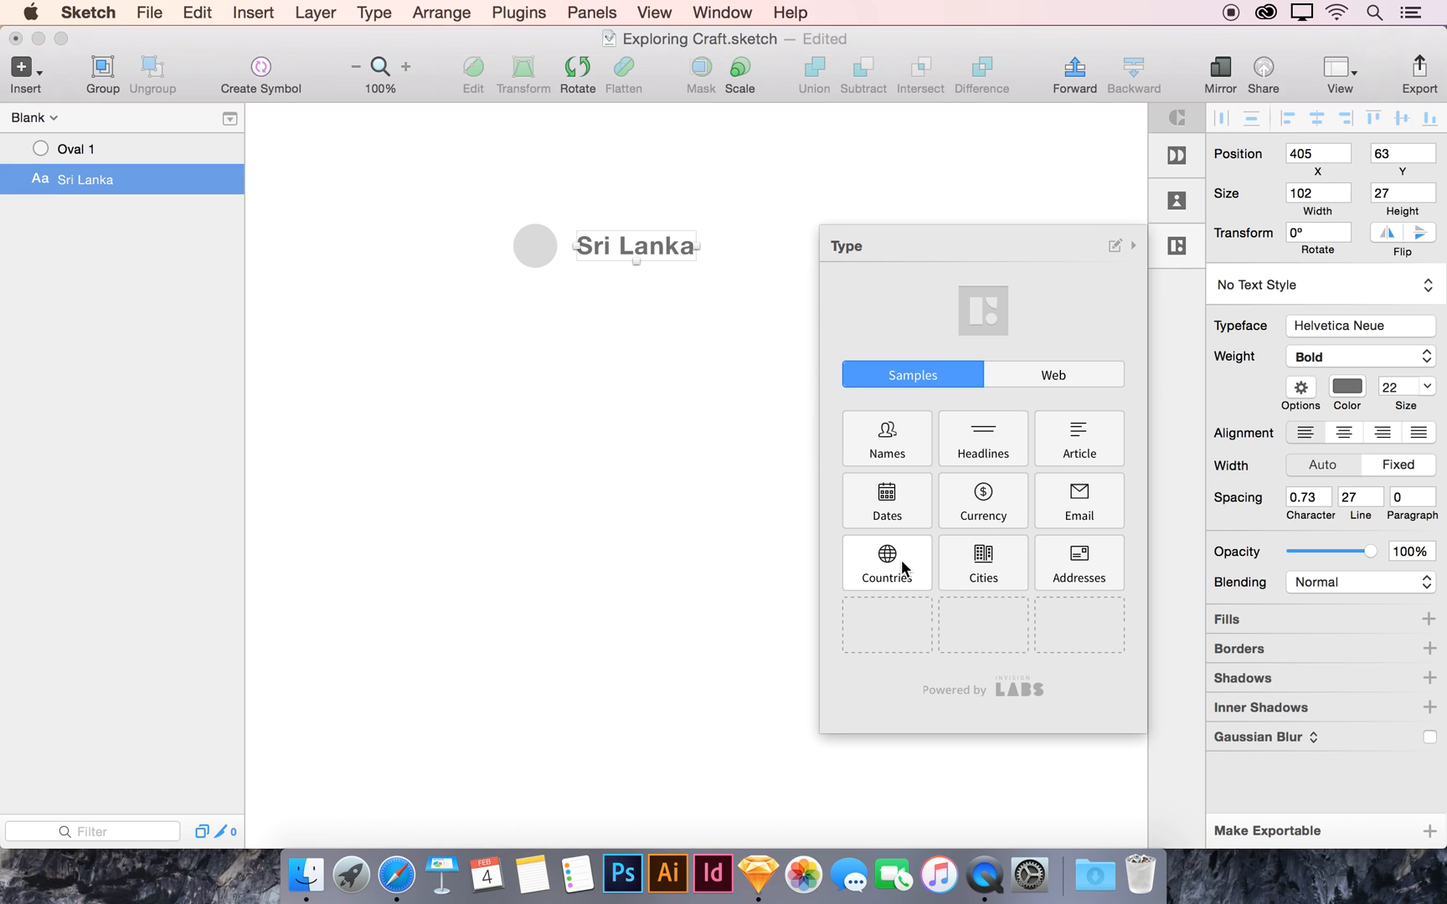
click(902, 567)
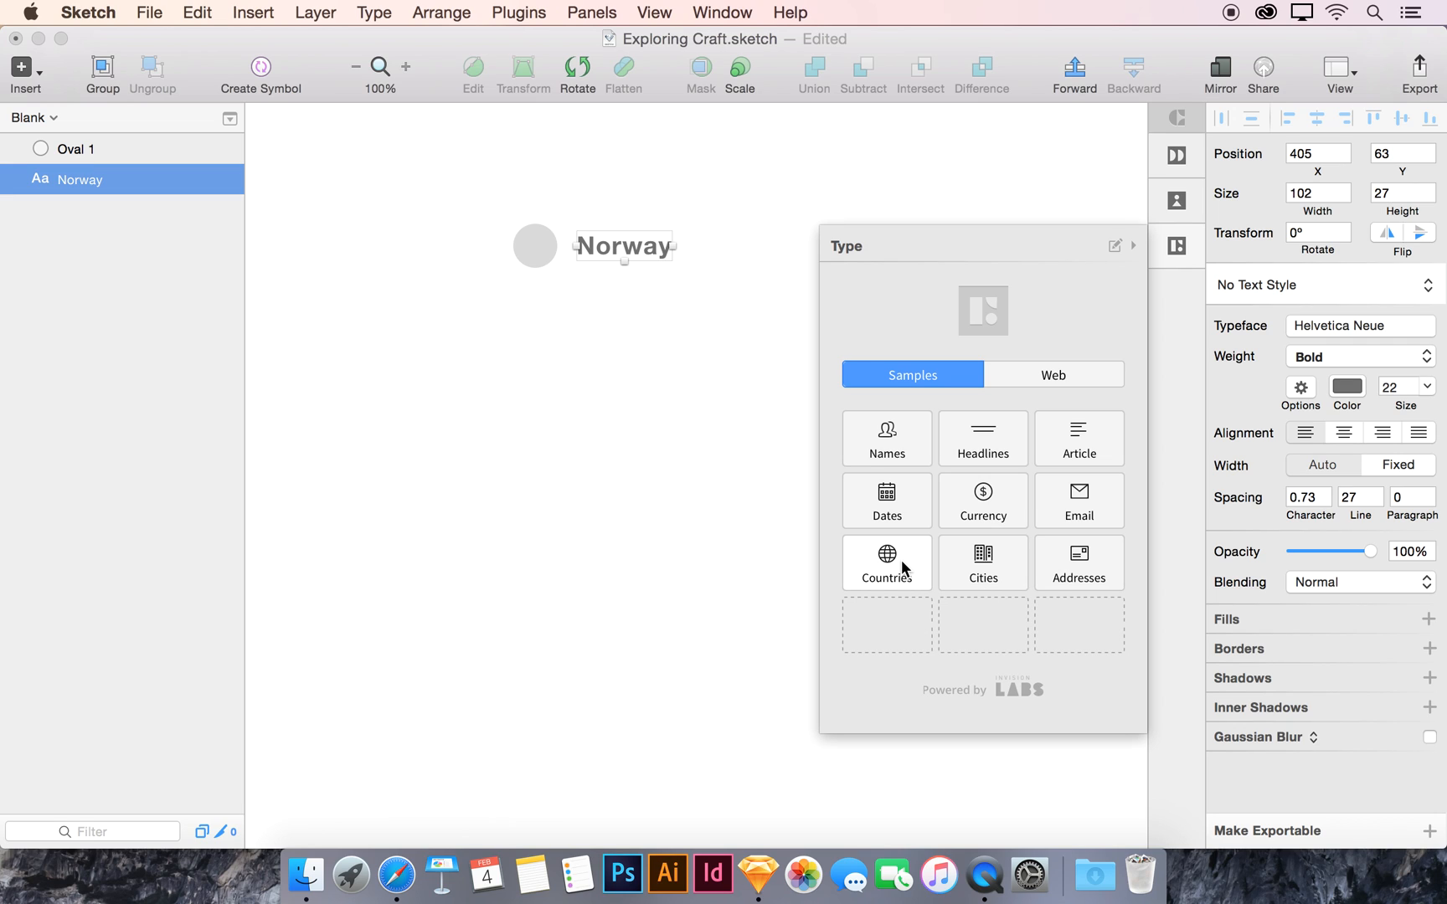
click(1176, 247)
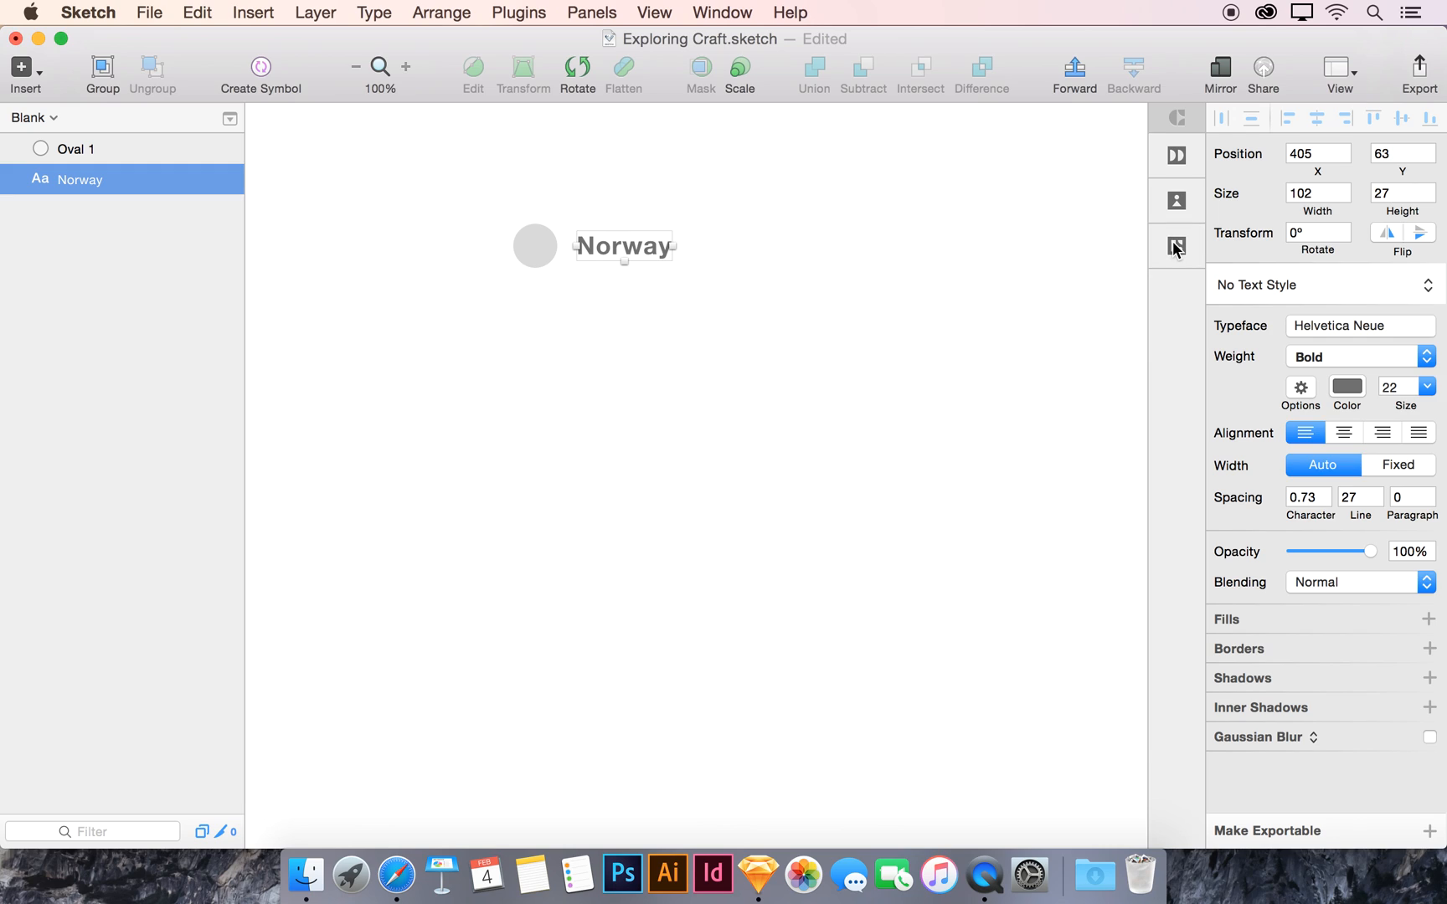
Step: Duplicate the country text layer vertically with Craft, using a specific count of 10 and a gutter of 50
click(1179, 159)
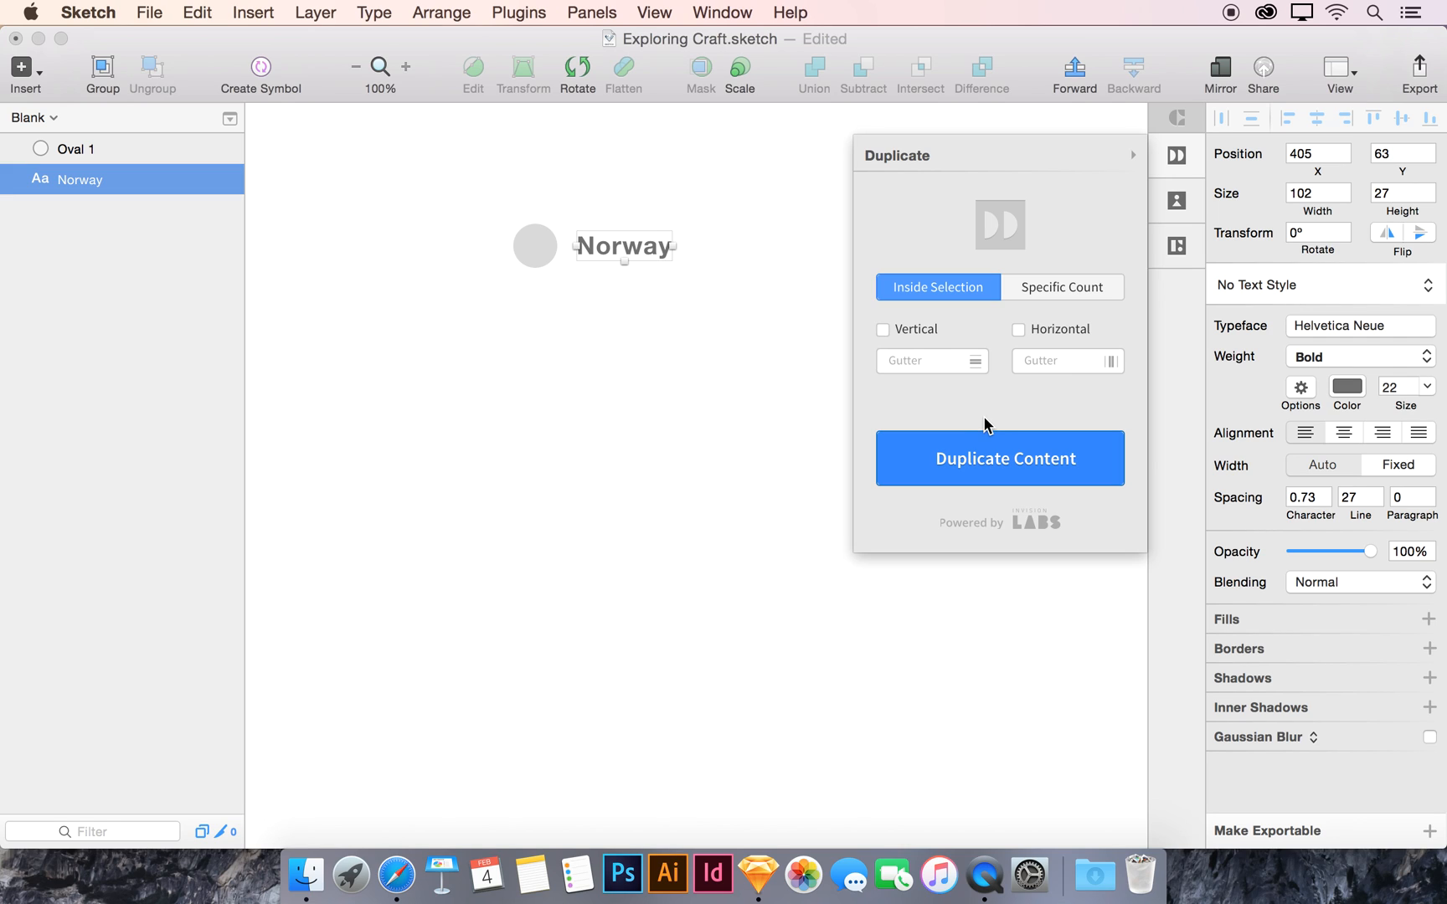
click(1057, 286)
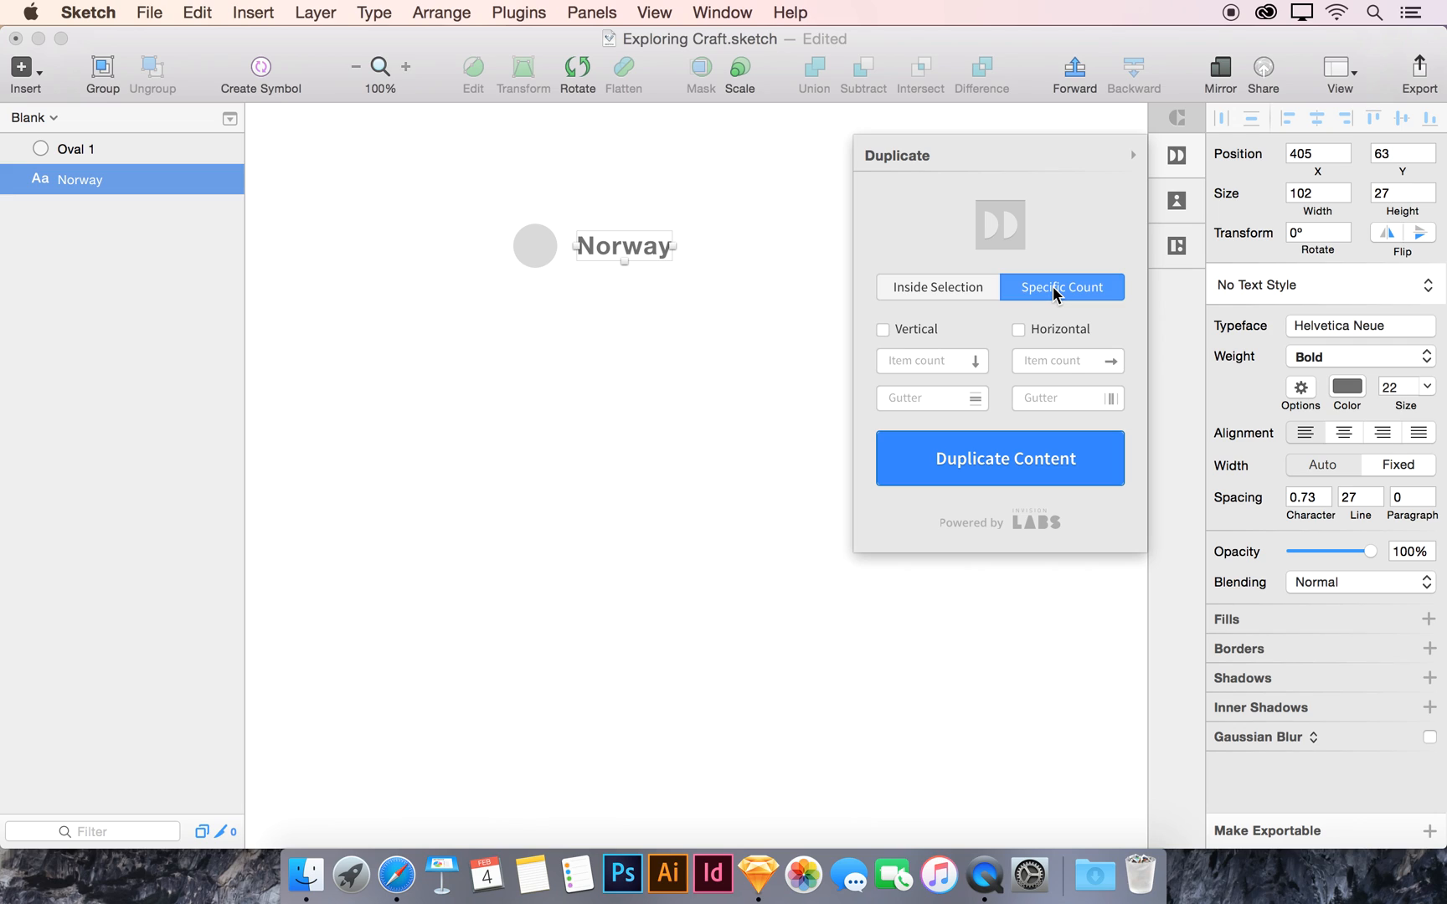
text(10)
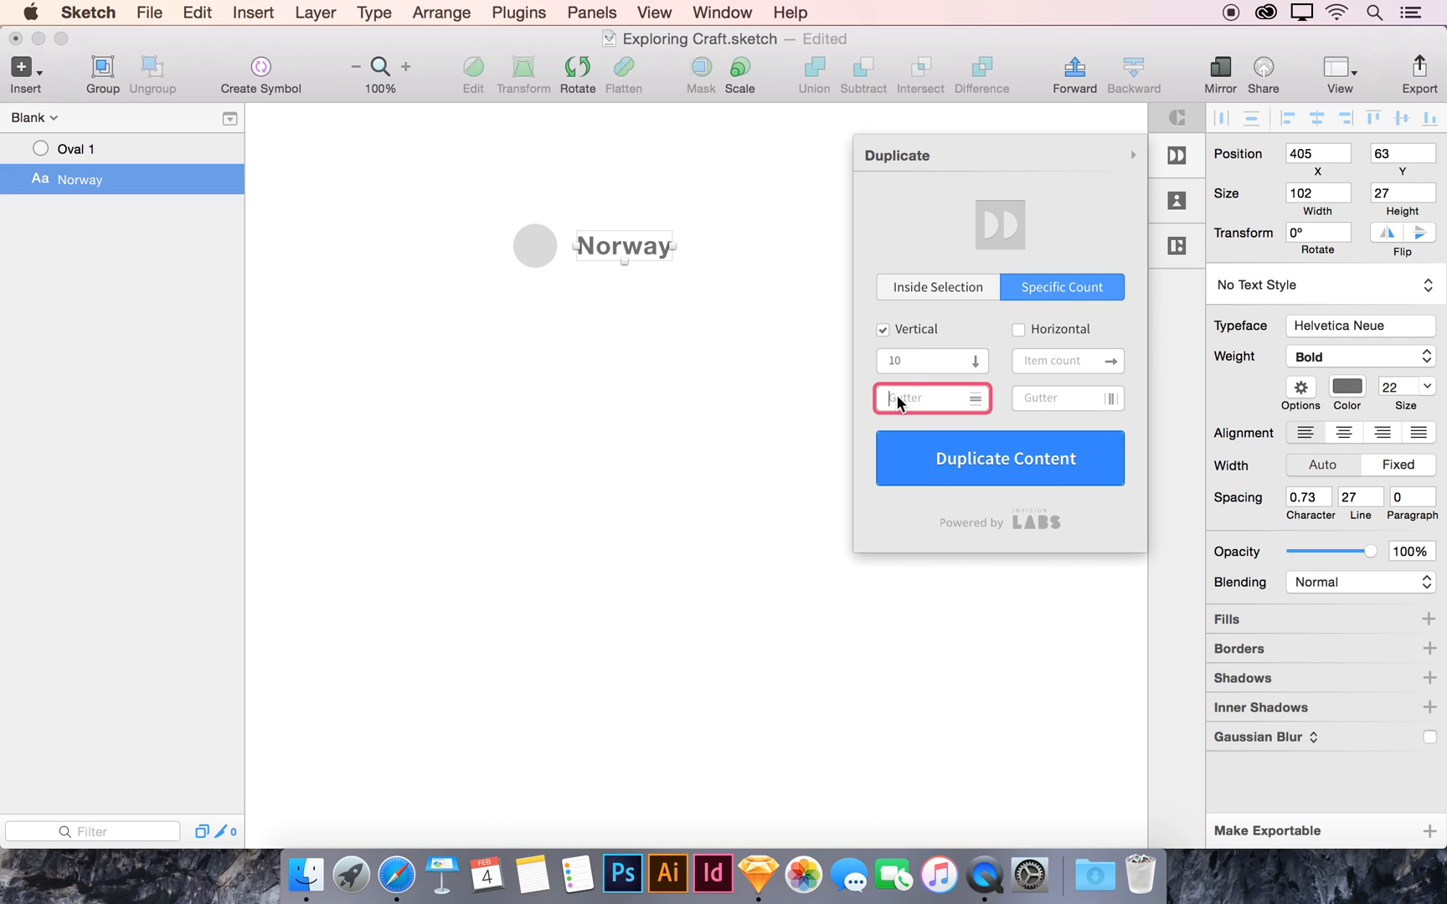
text(50)
click(931, 439)
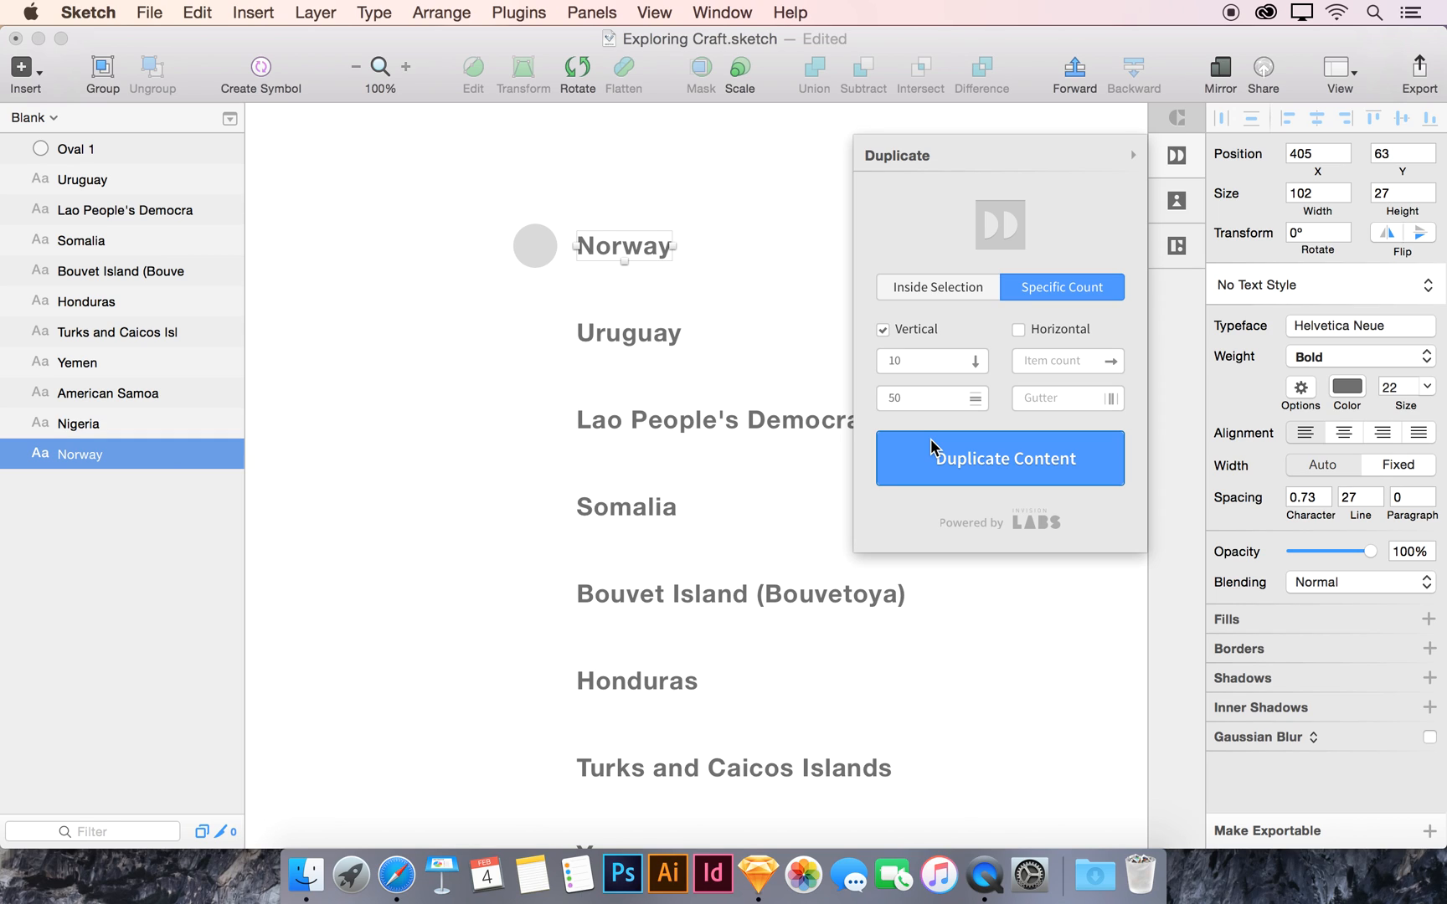
click(1177, 155)
Step: Select all ten country text layers and fill them with Craft's Technology headline samples
shift+click(65, 181)
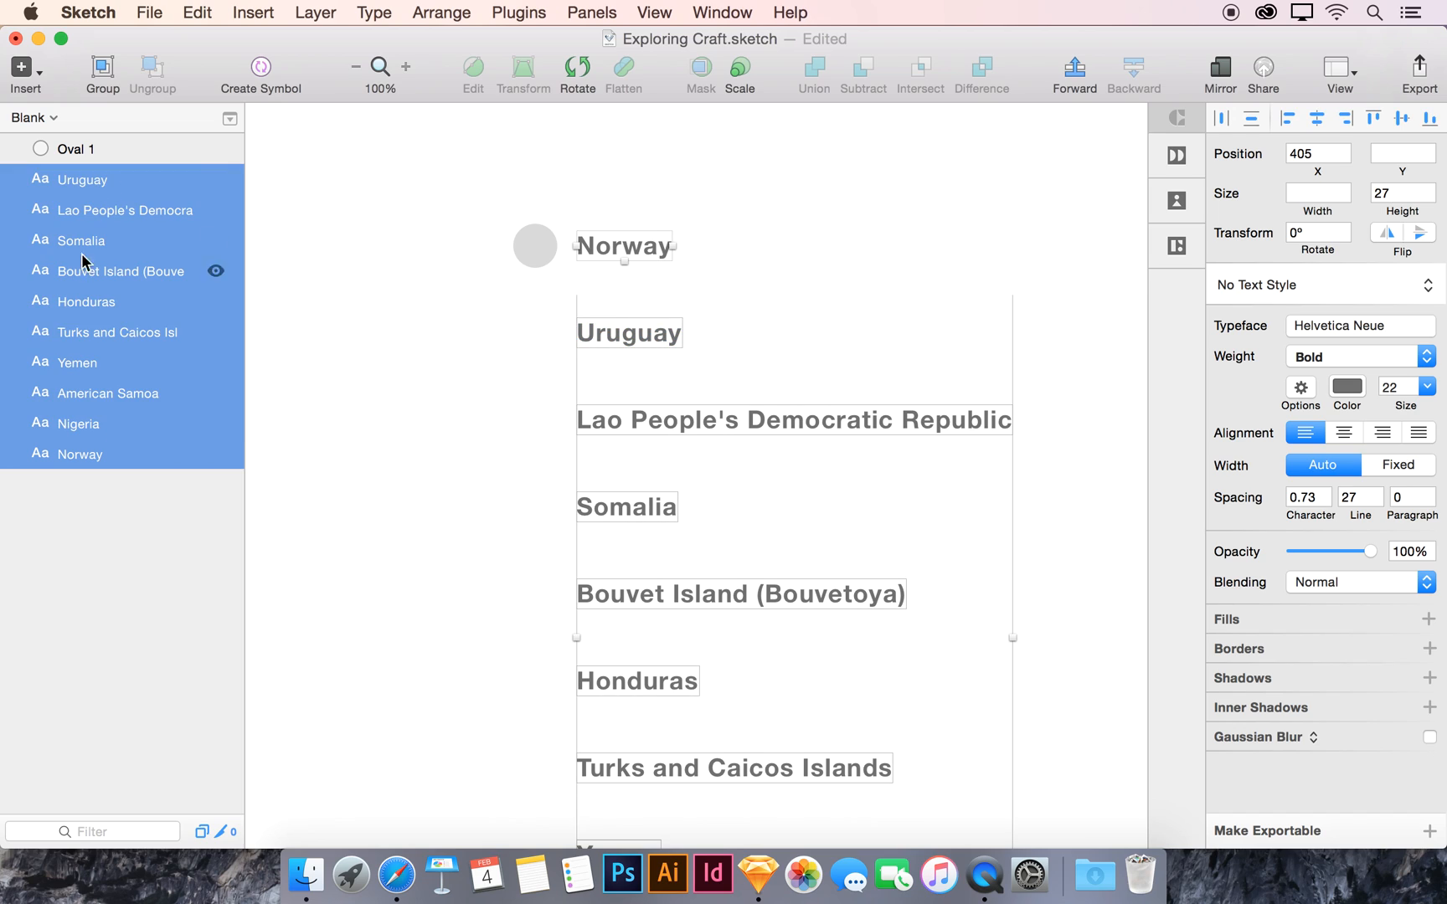
click(1176, 246)
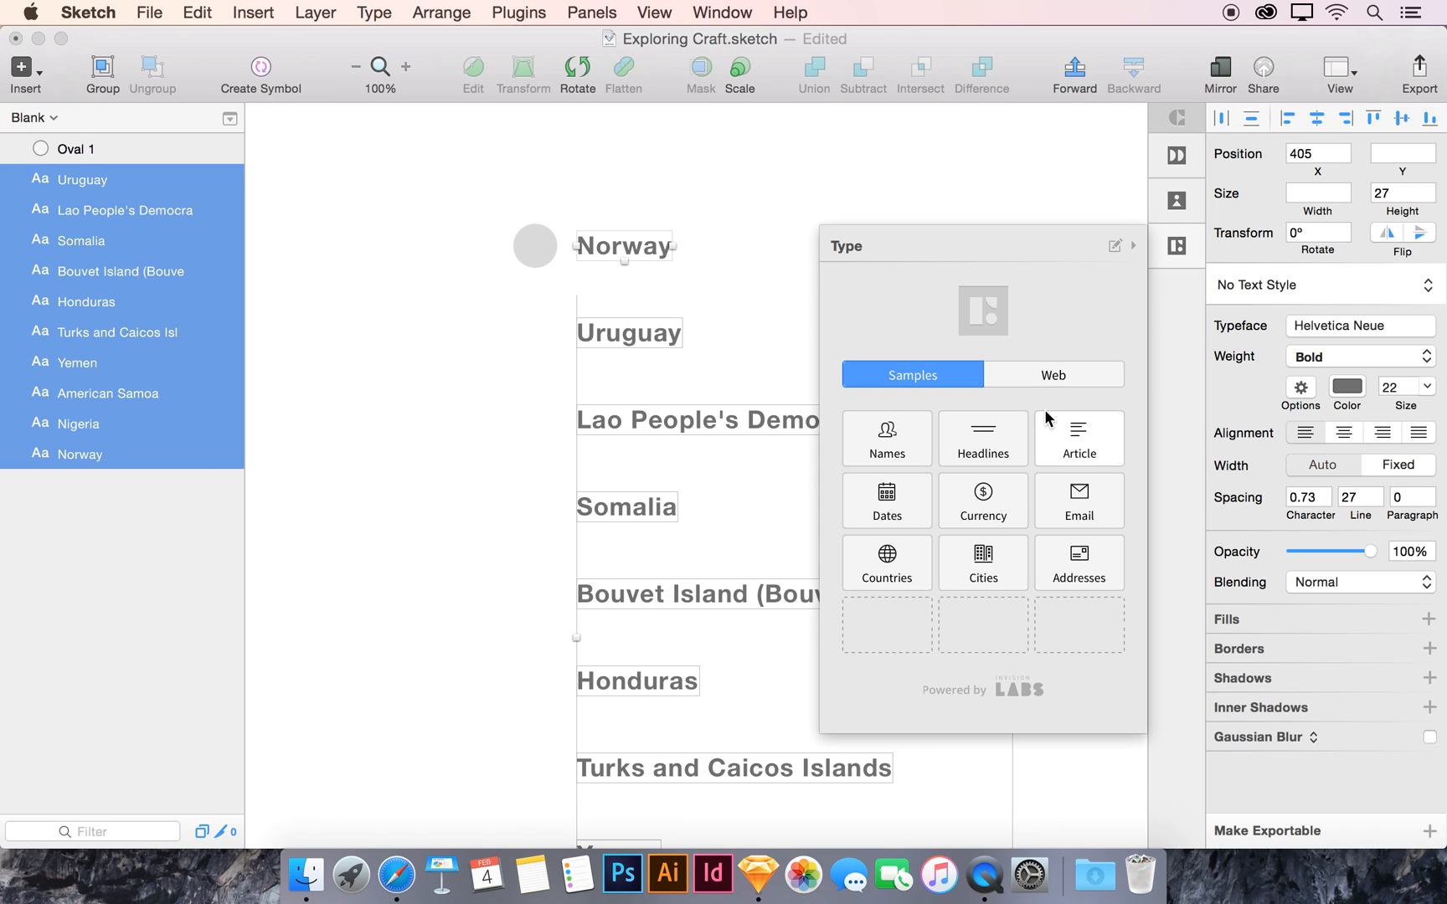
click(1006, 435)
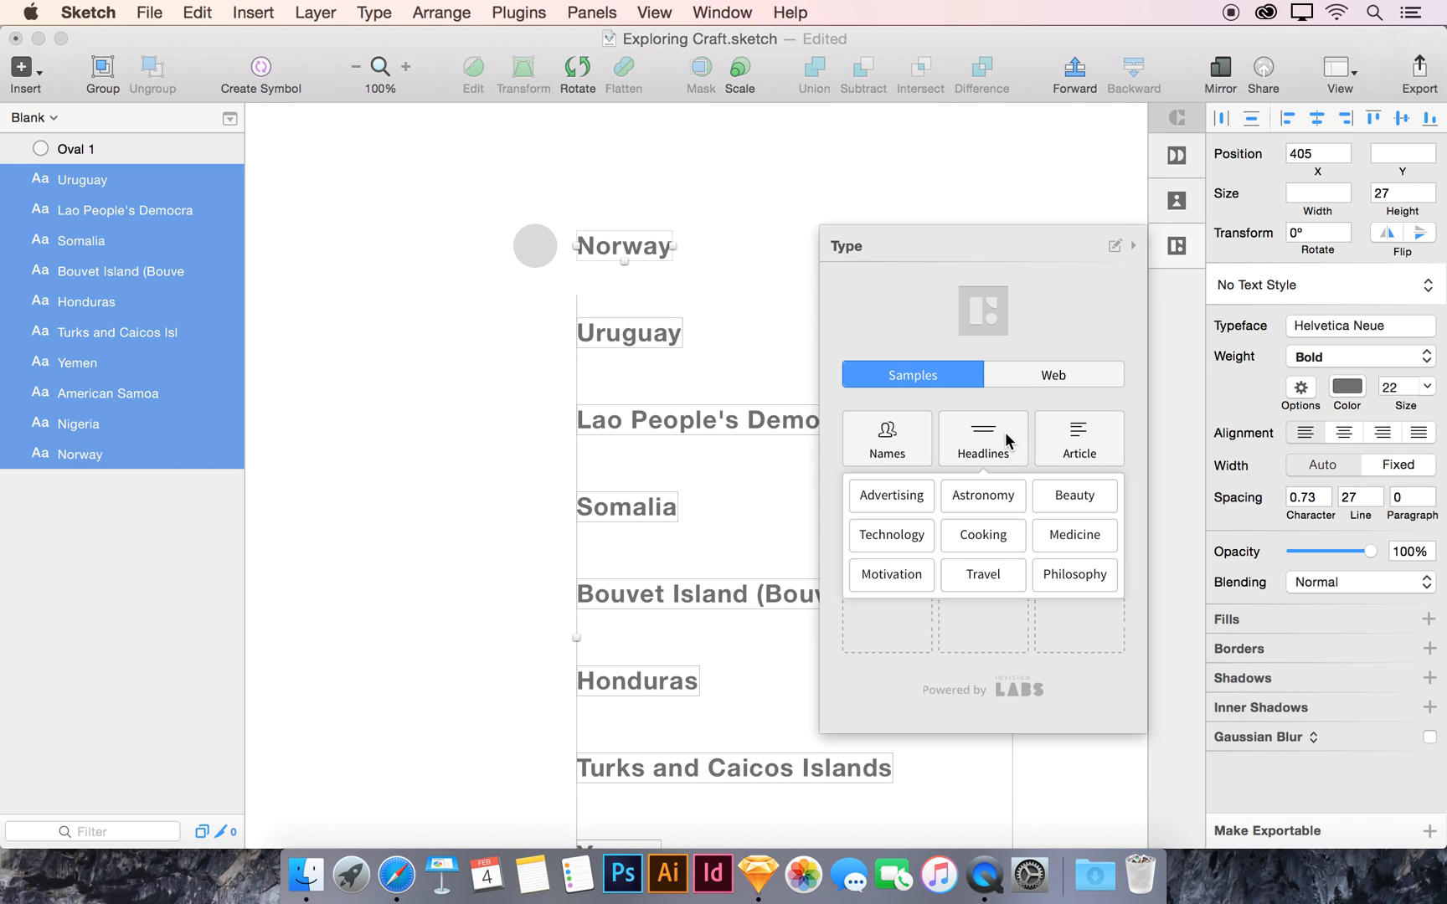
click(894, 536)
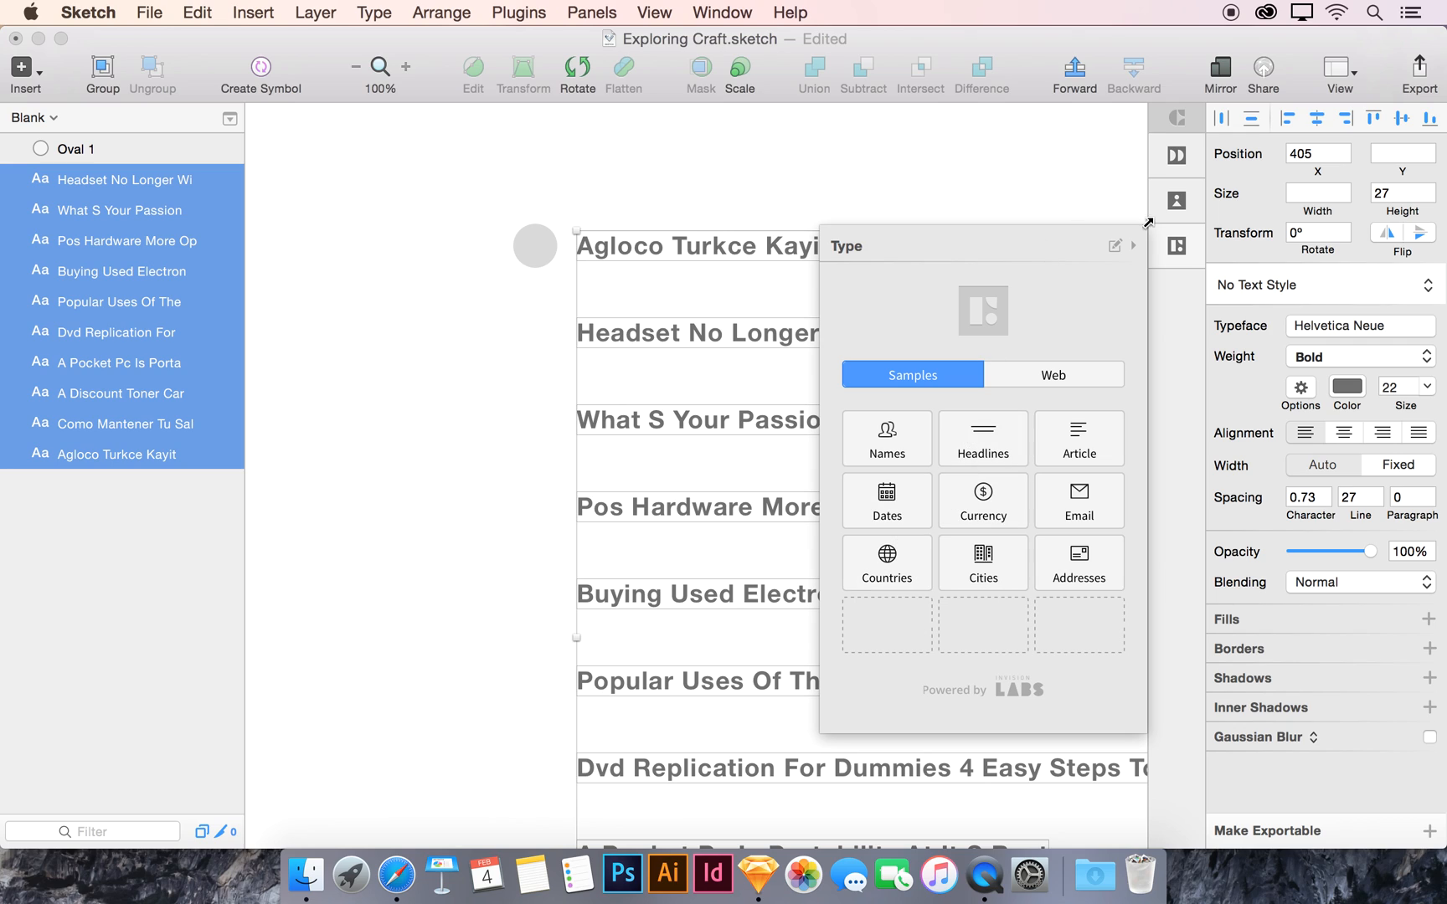
click(1185, 243)
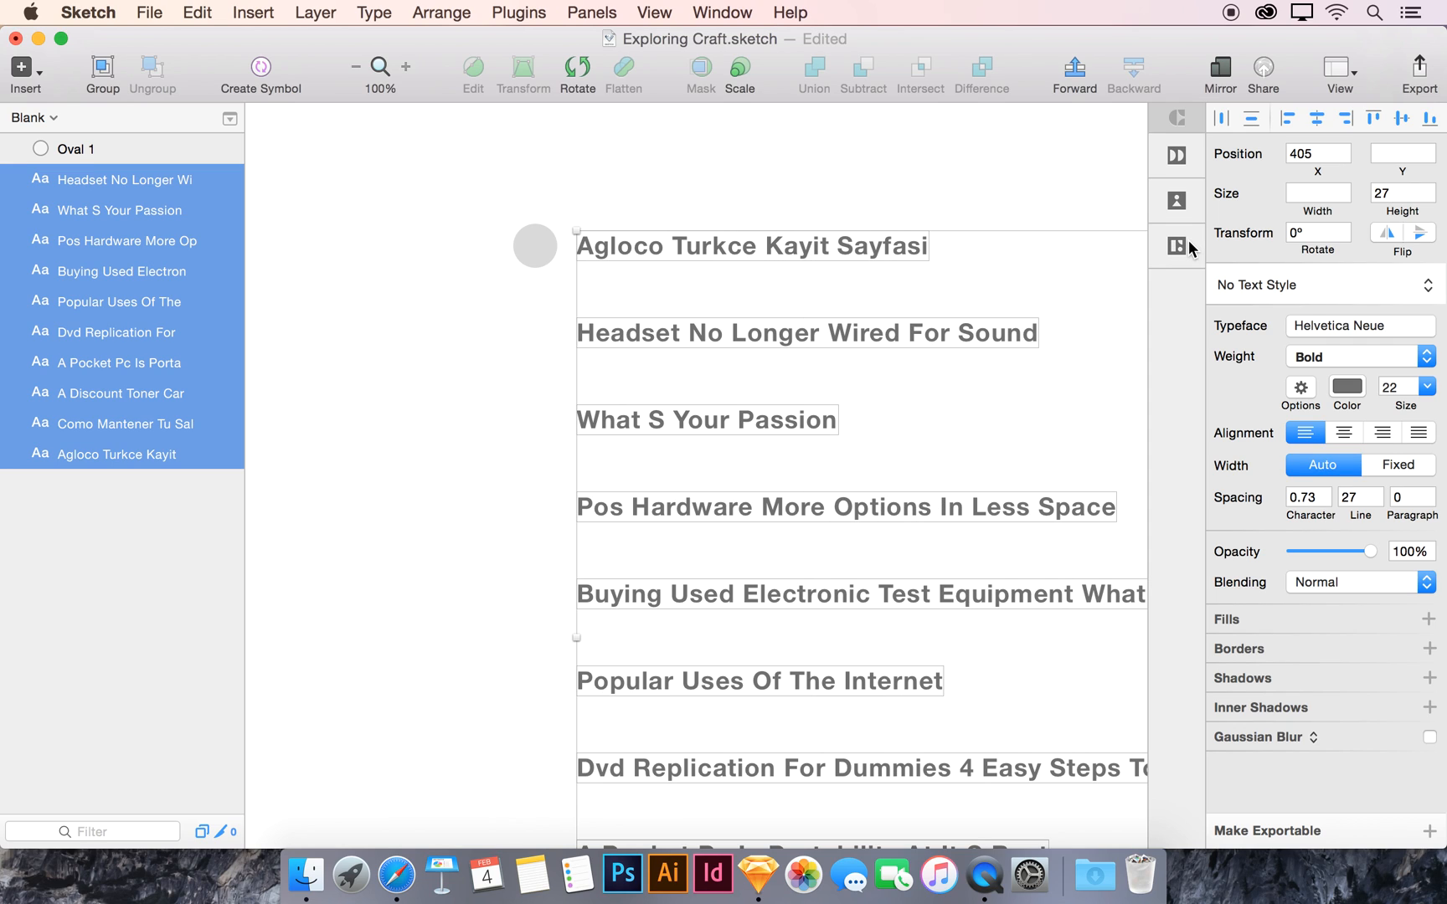
Step: Fill the ten selected text layers with Craft currency samples in the 100-999 range, first with decimals and finally without
click(1188, 243)
click(989, 494)
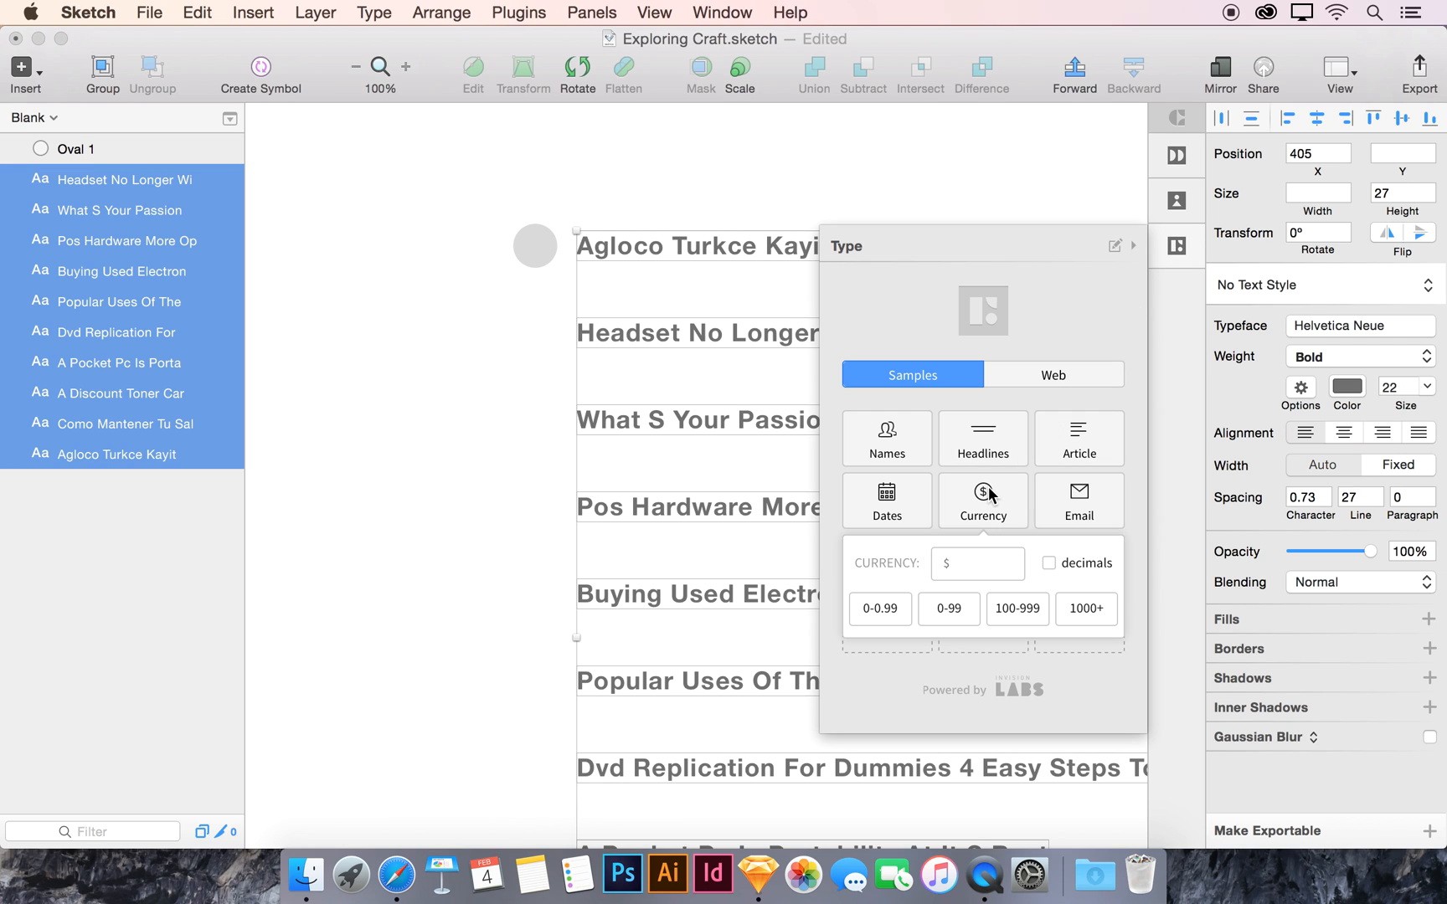
click(941, 615)
click(1016, 609)
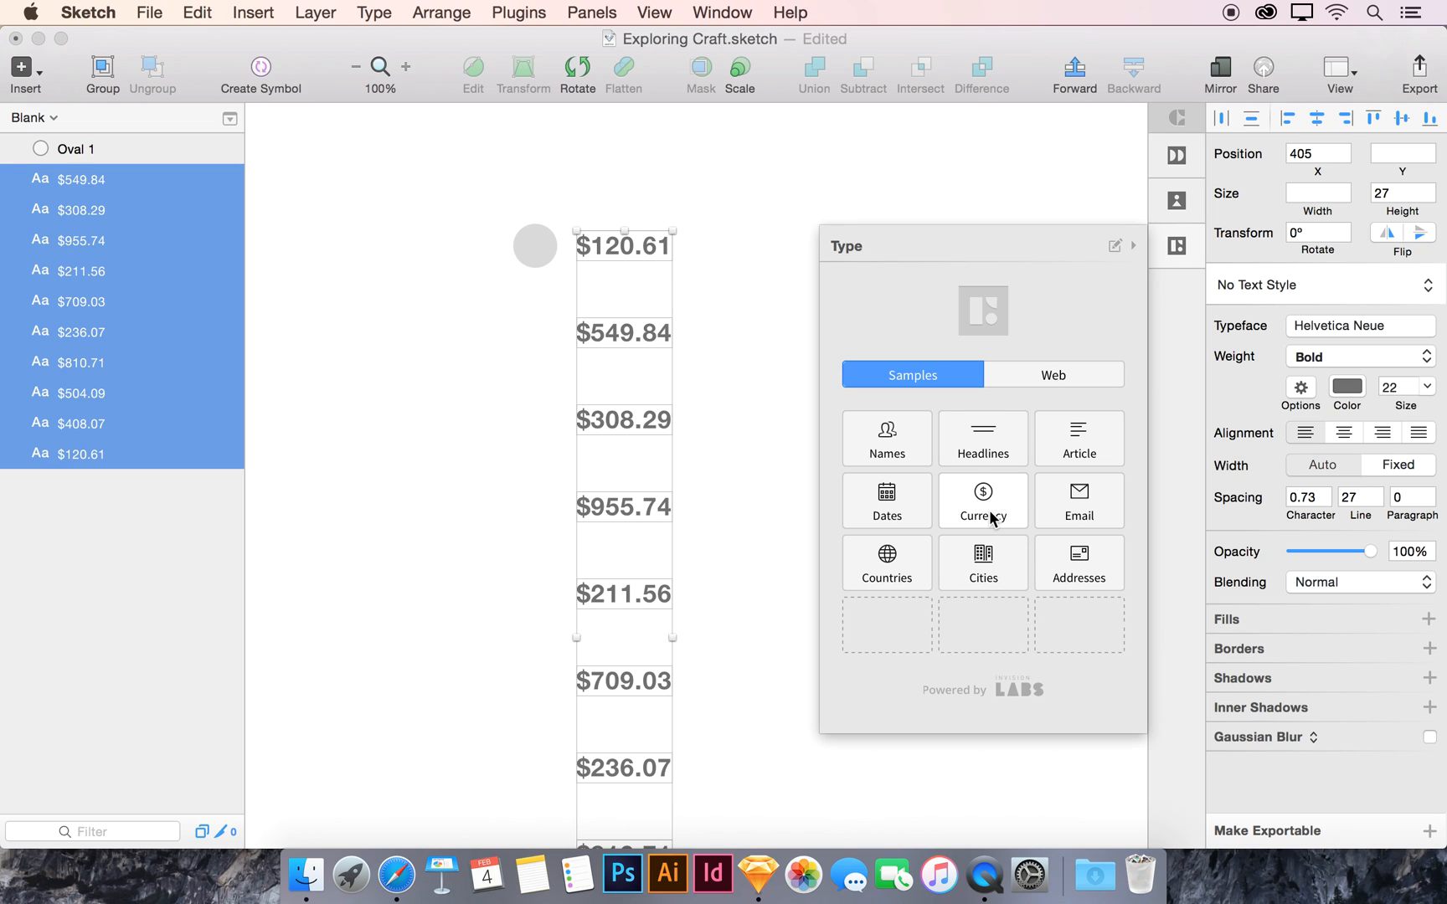
mouse_move(991, 517)
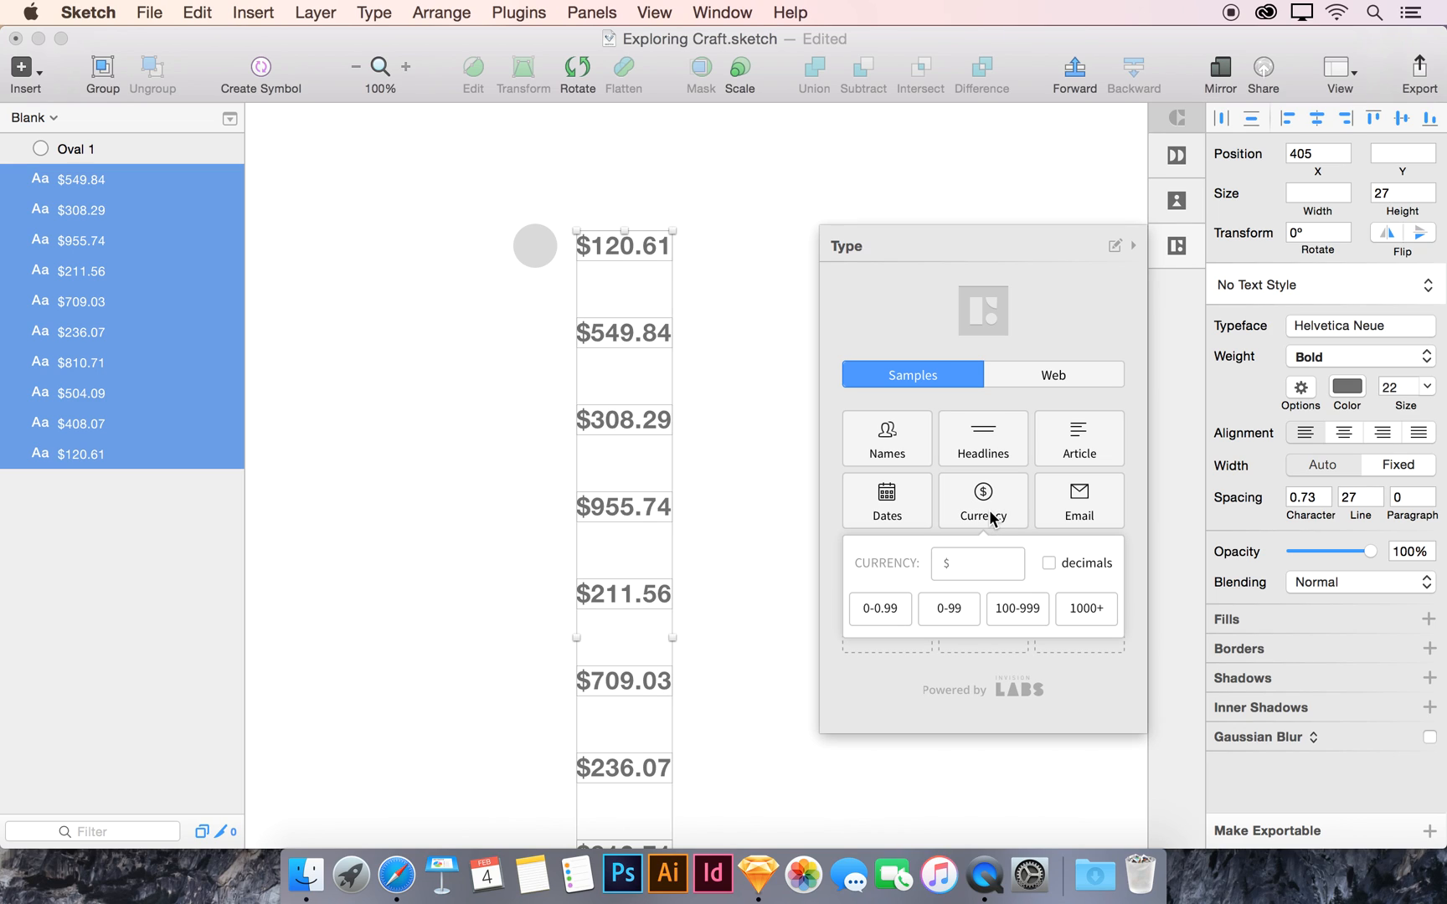
click(1016, 599)
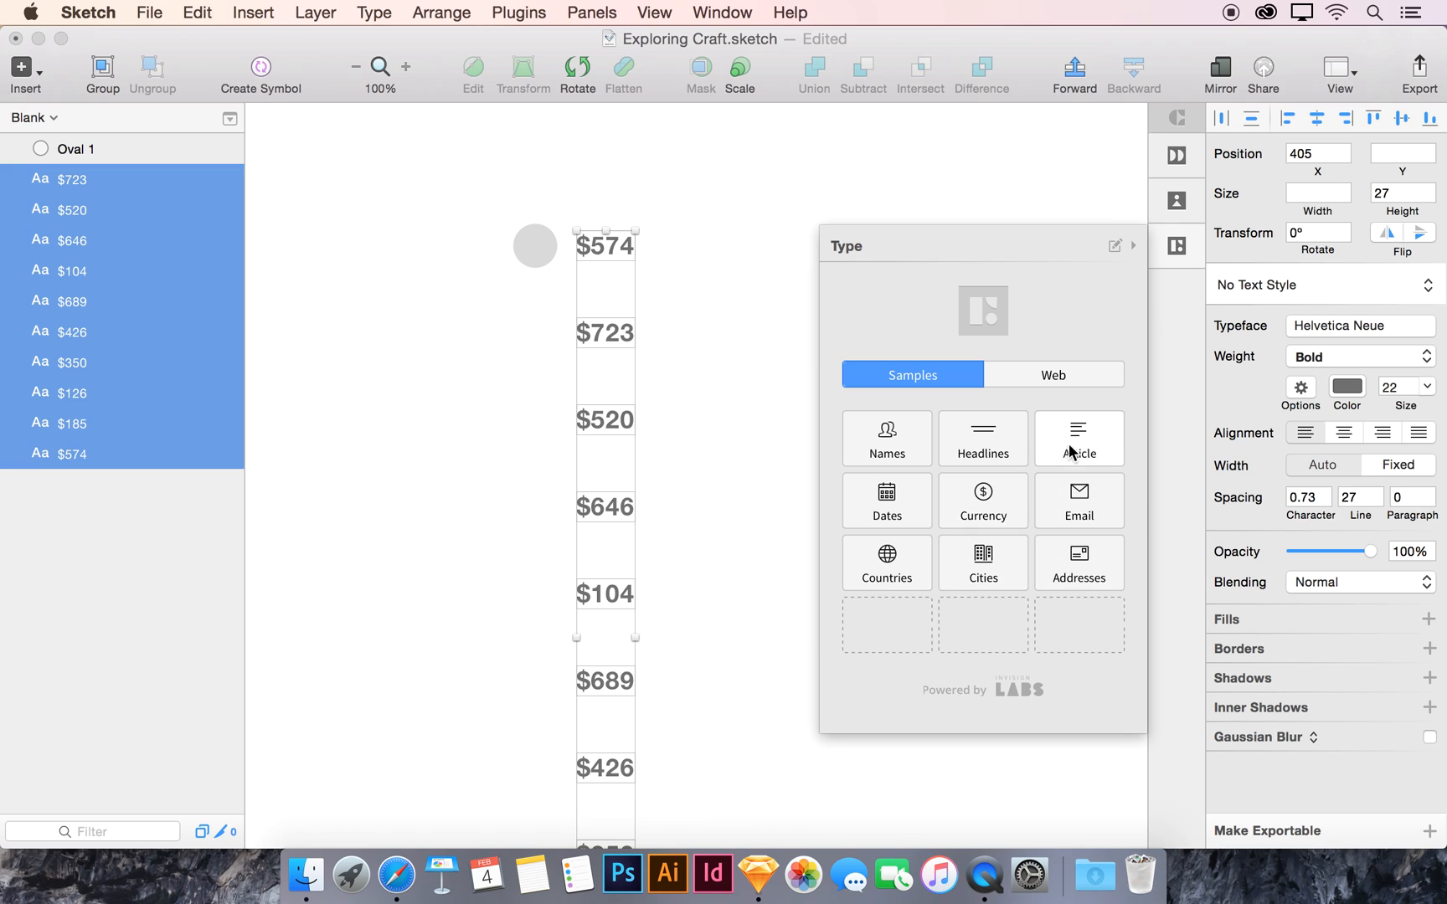
Step: Start a custom Type sample in an empty slot and name it "People at work"
click(892, 620)
scroll(964, 588, down, 5)
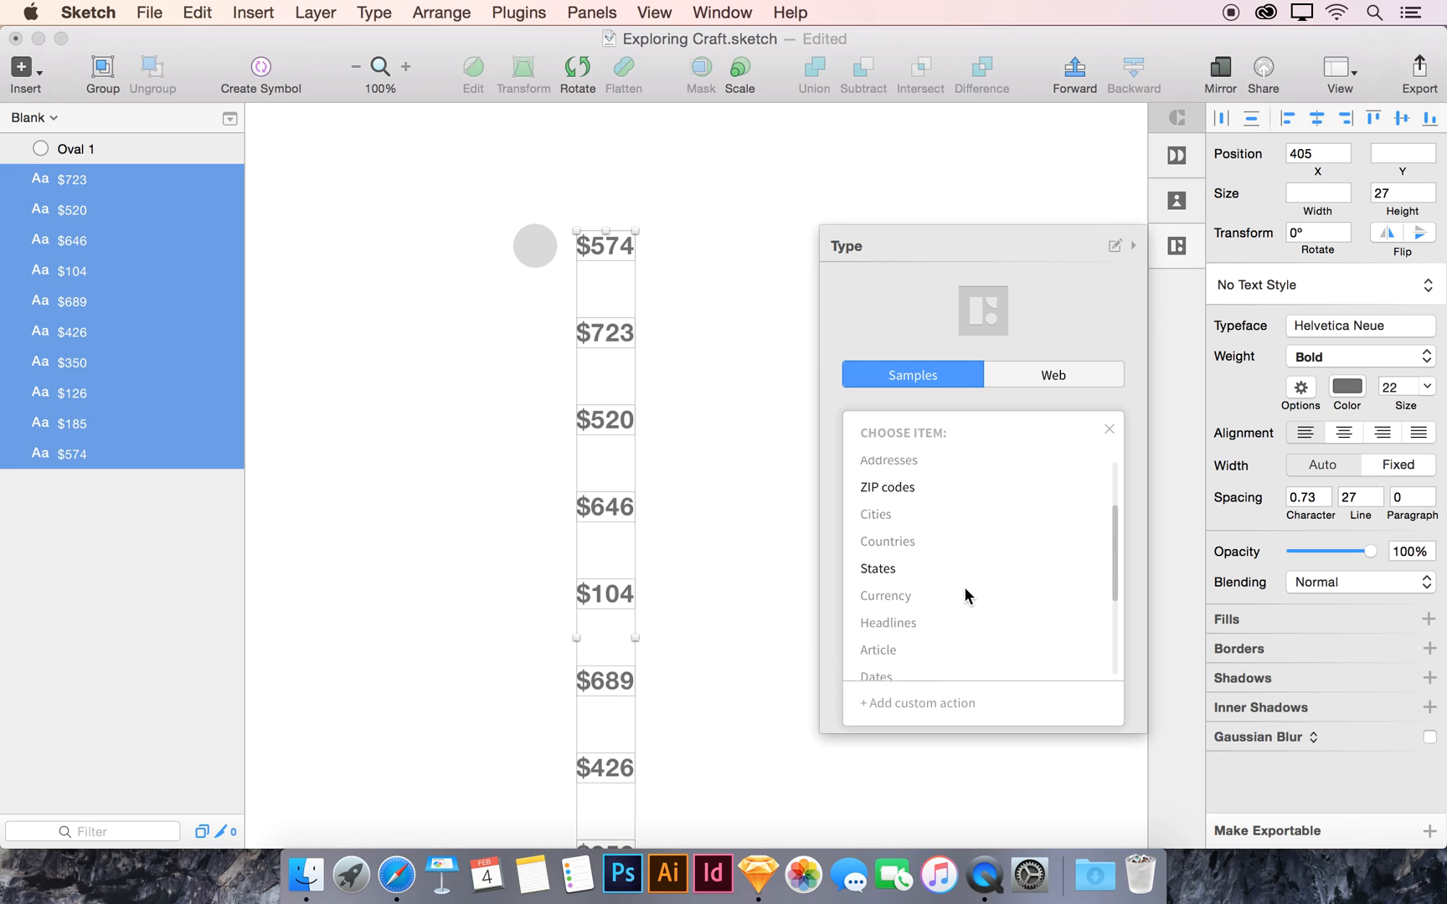
scroll(954, 612, down, 2)
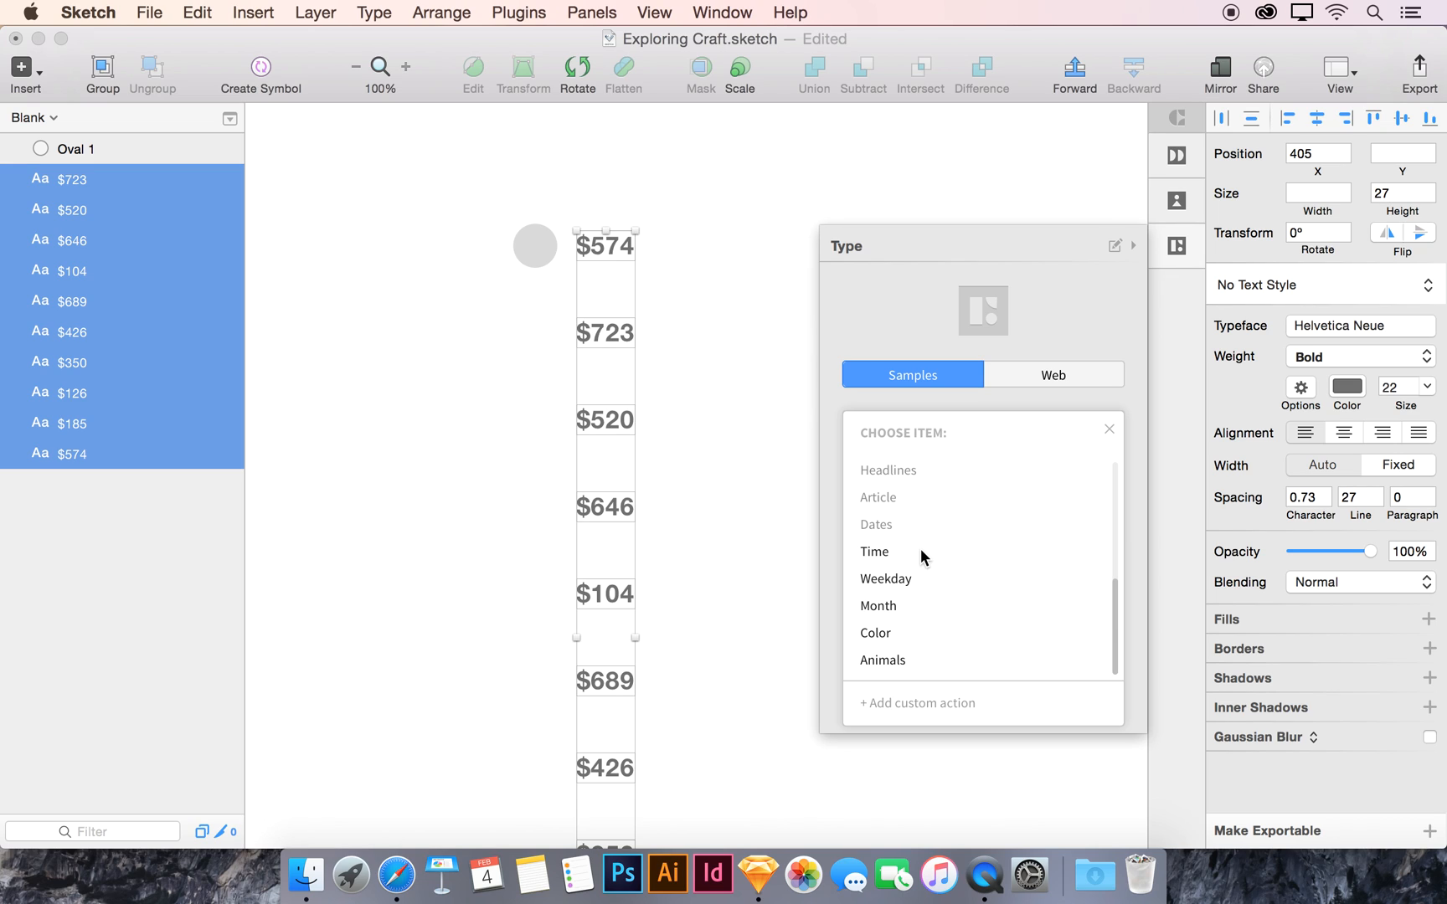
click(898, 704)
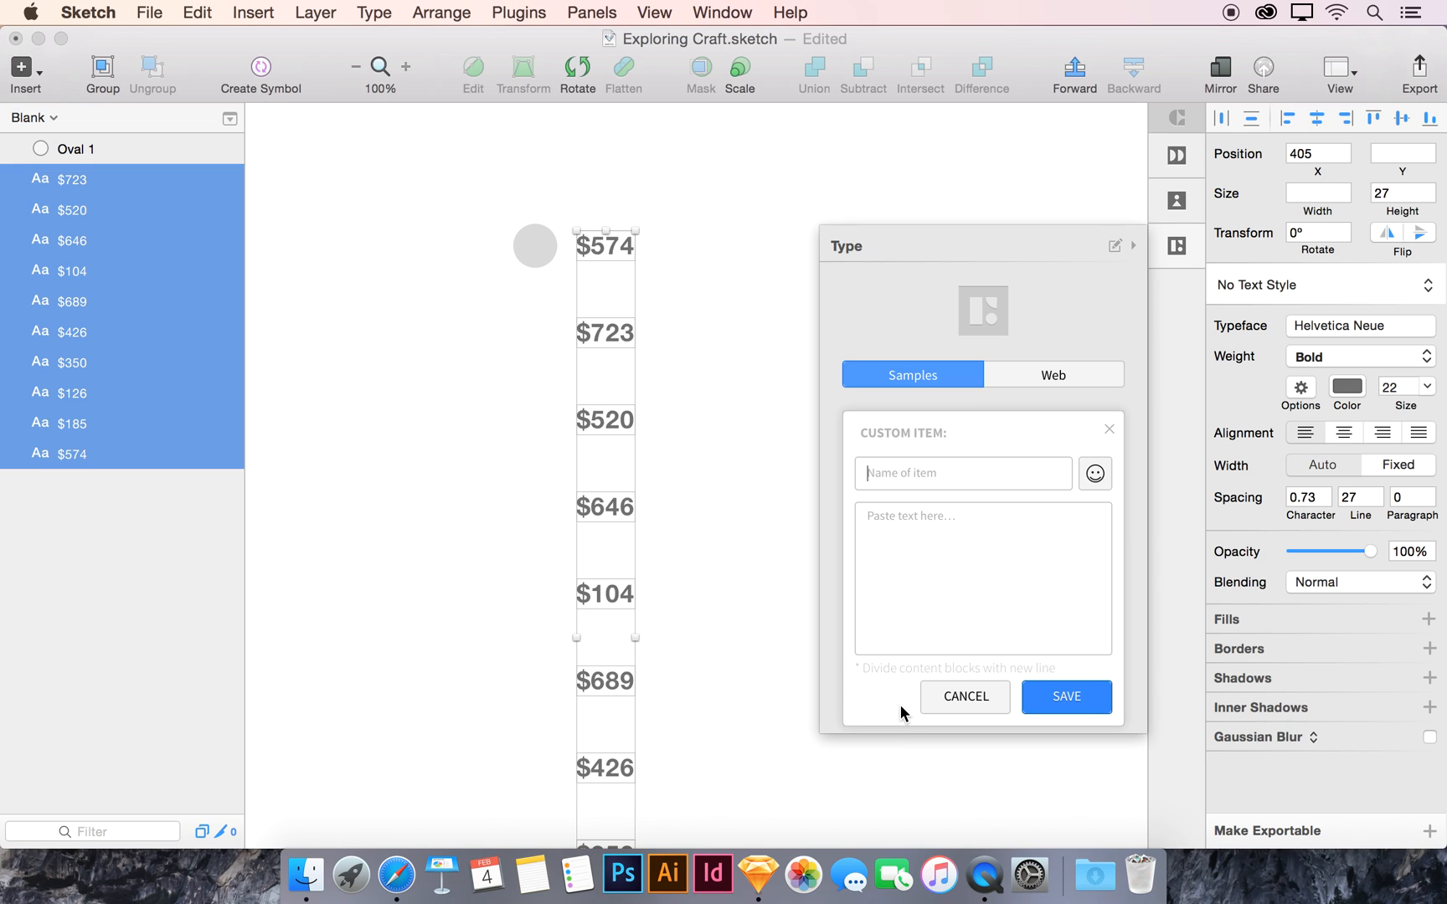
text(People at work)
Step: Enter six coworkers' first names, one per line, as the content of the "People at work" custom item
click(921, 604)
text(Bob)
key(Return)
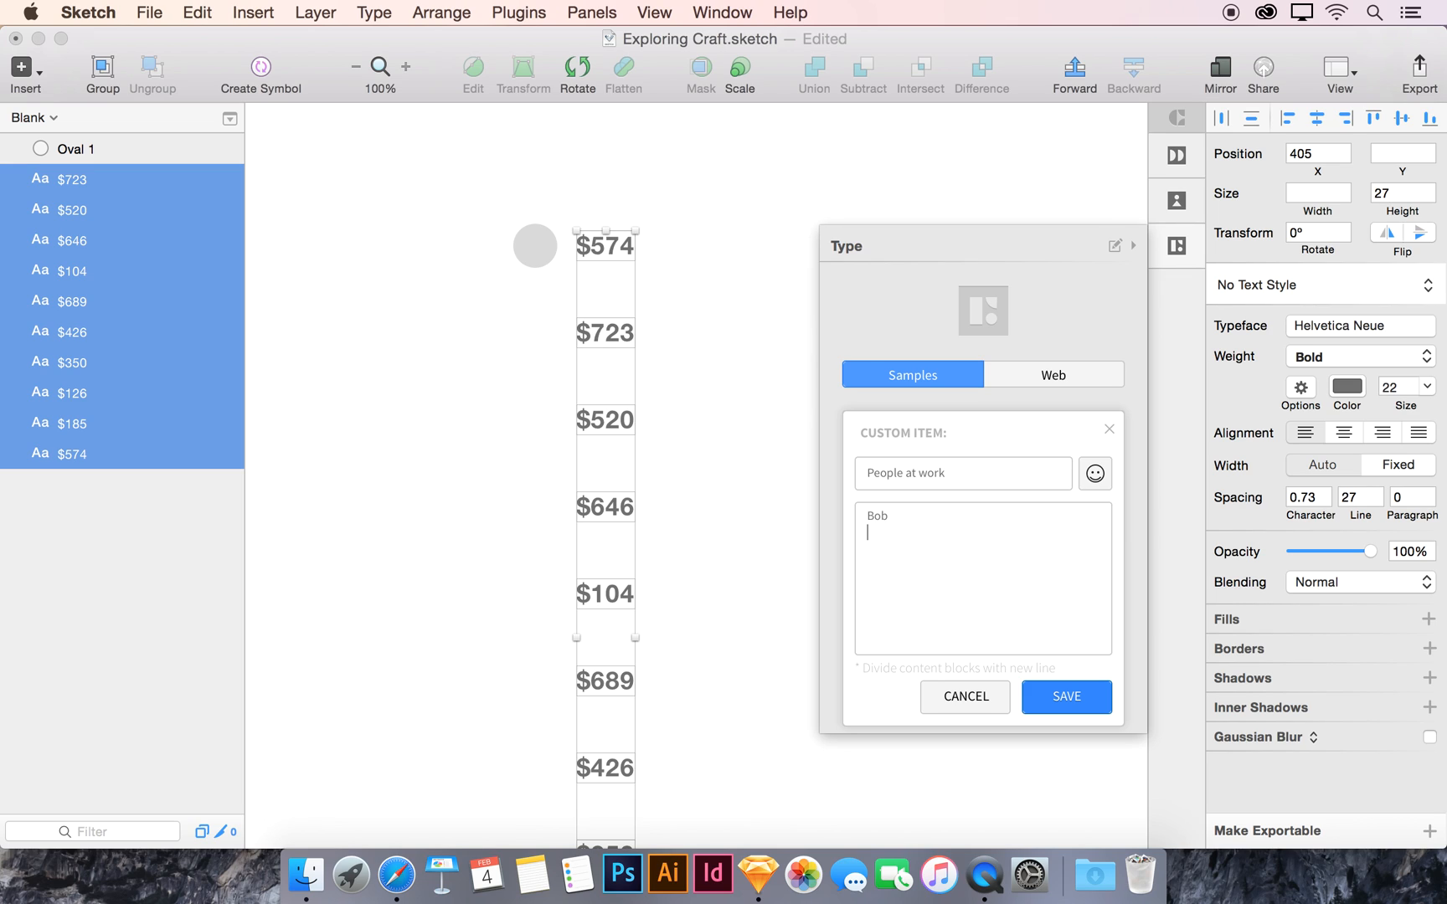
text(Sally)
key(Return)
text(Sue)
key(Return)
text(Chad)
key(Return)
text(Brad)
key(Return)
text(Madeline)
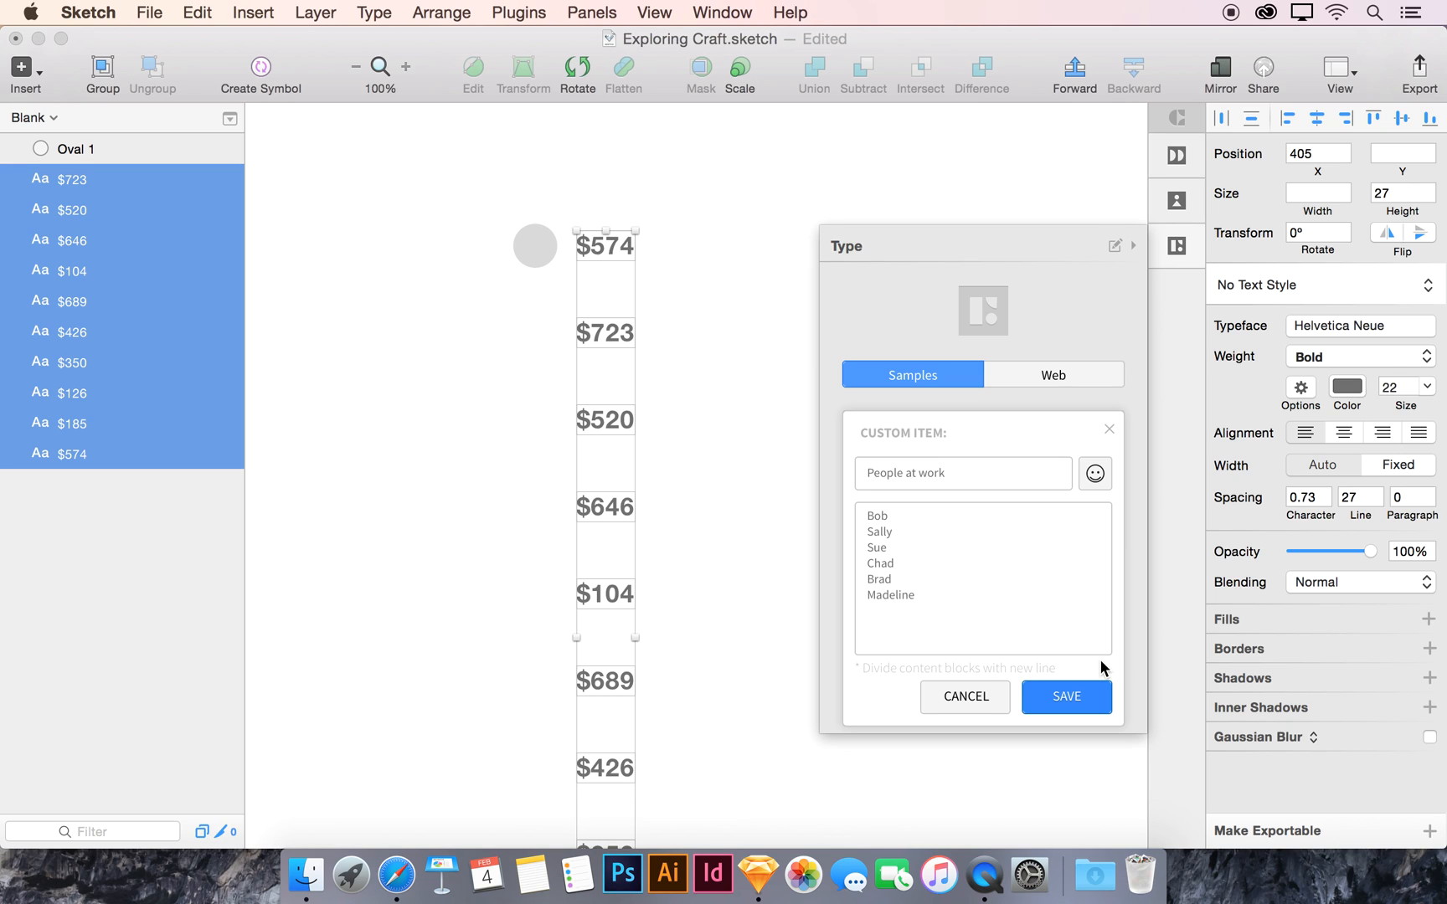
Step: Save the "People at work" custom item and fill the ten selected text layers with its names
click(1078, 695)
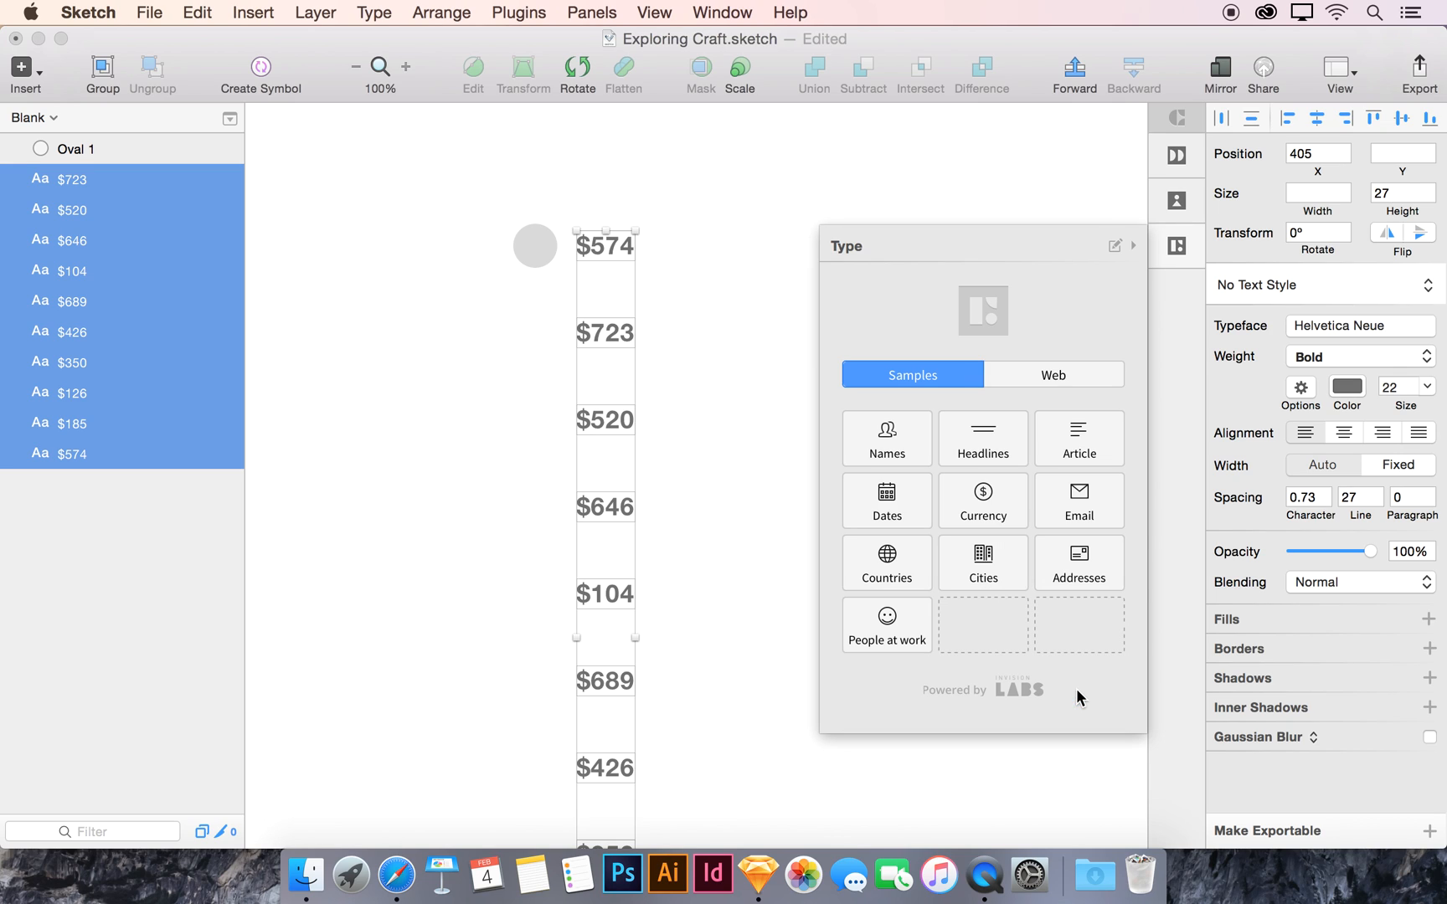
click(874, 622)
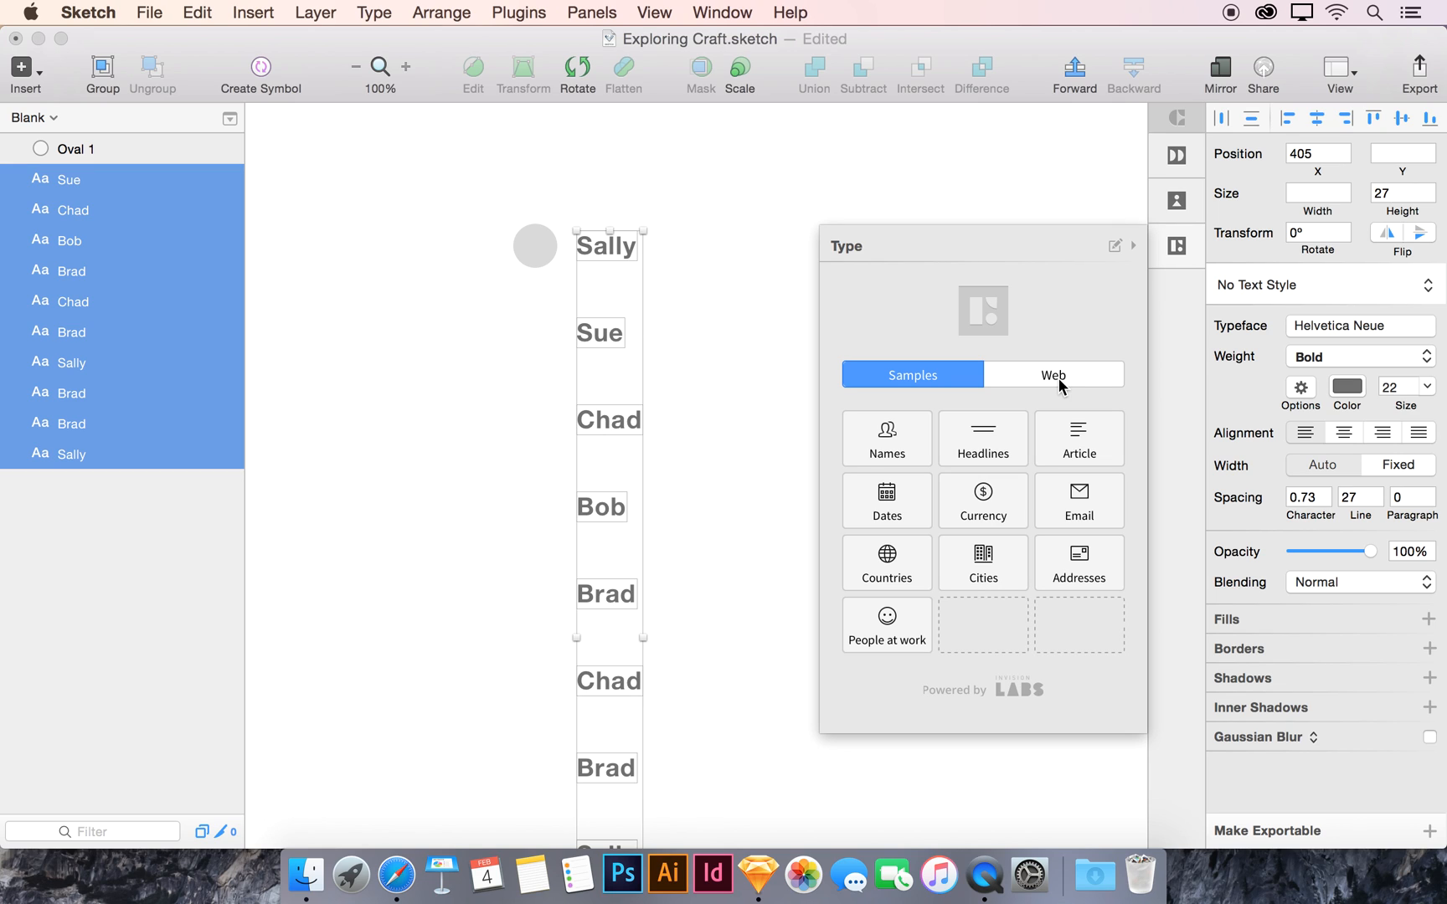
click(1174, 248)
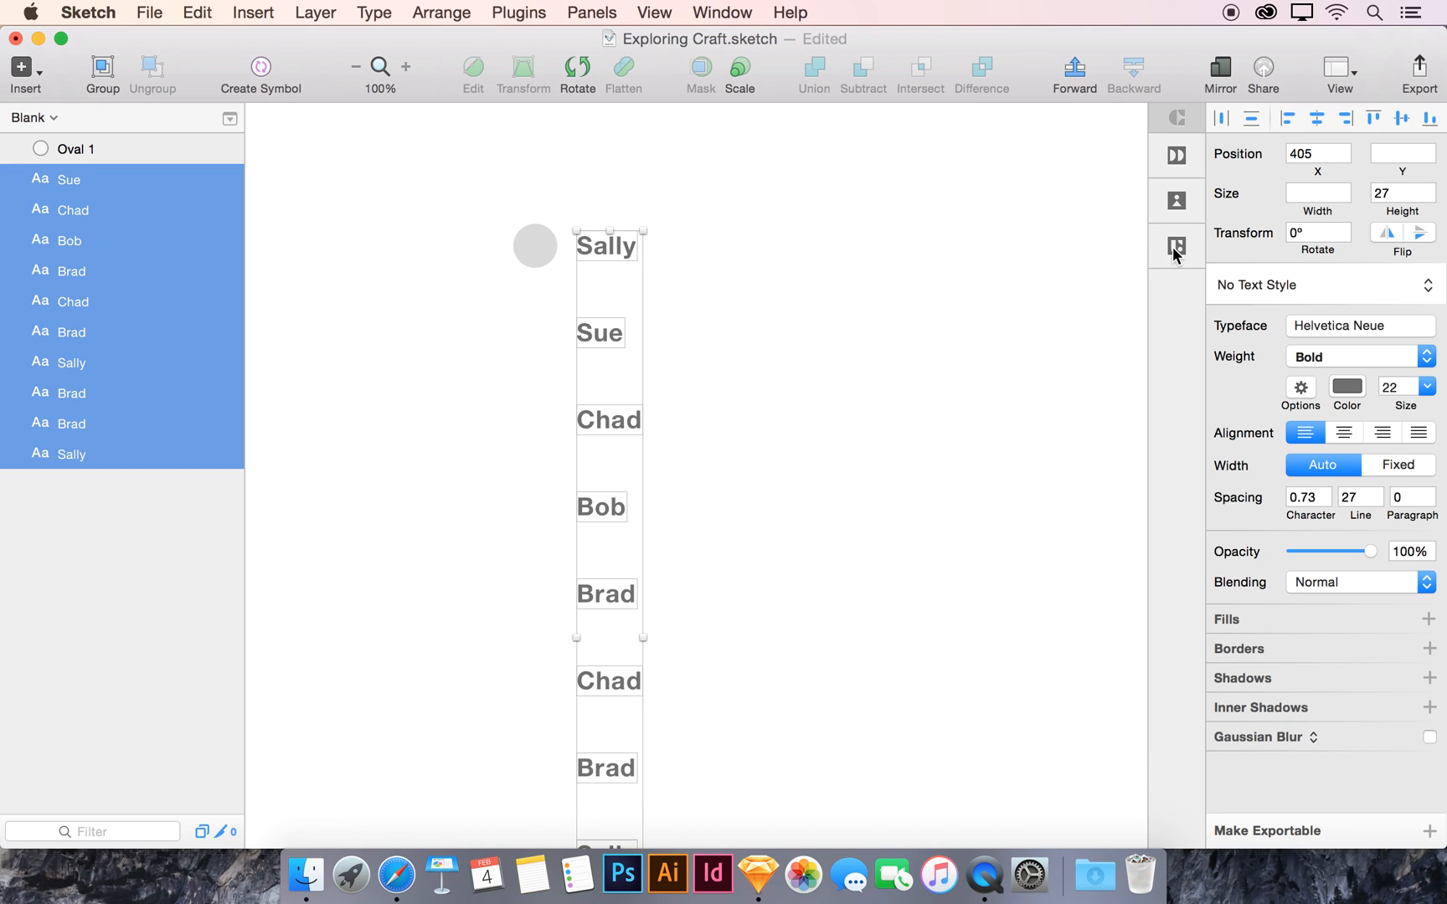
click(713, 413)
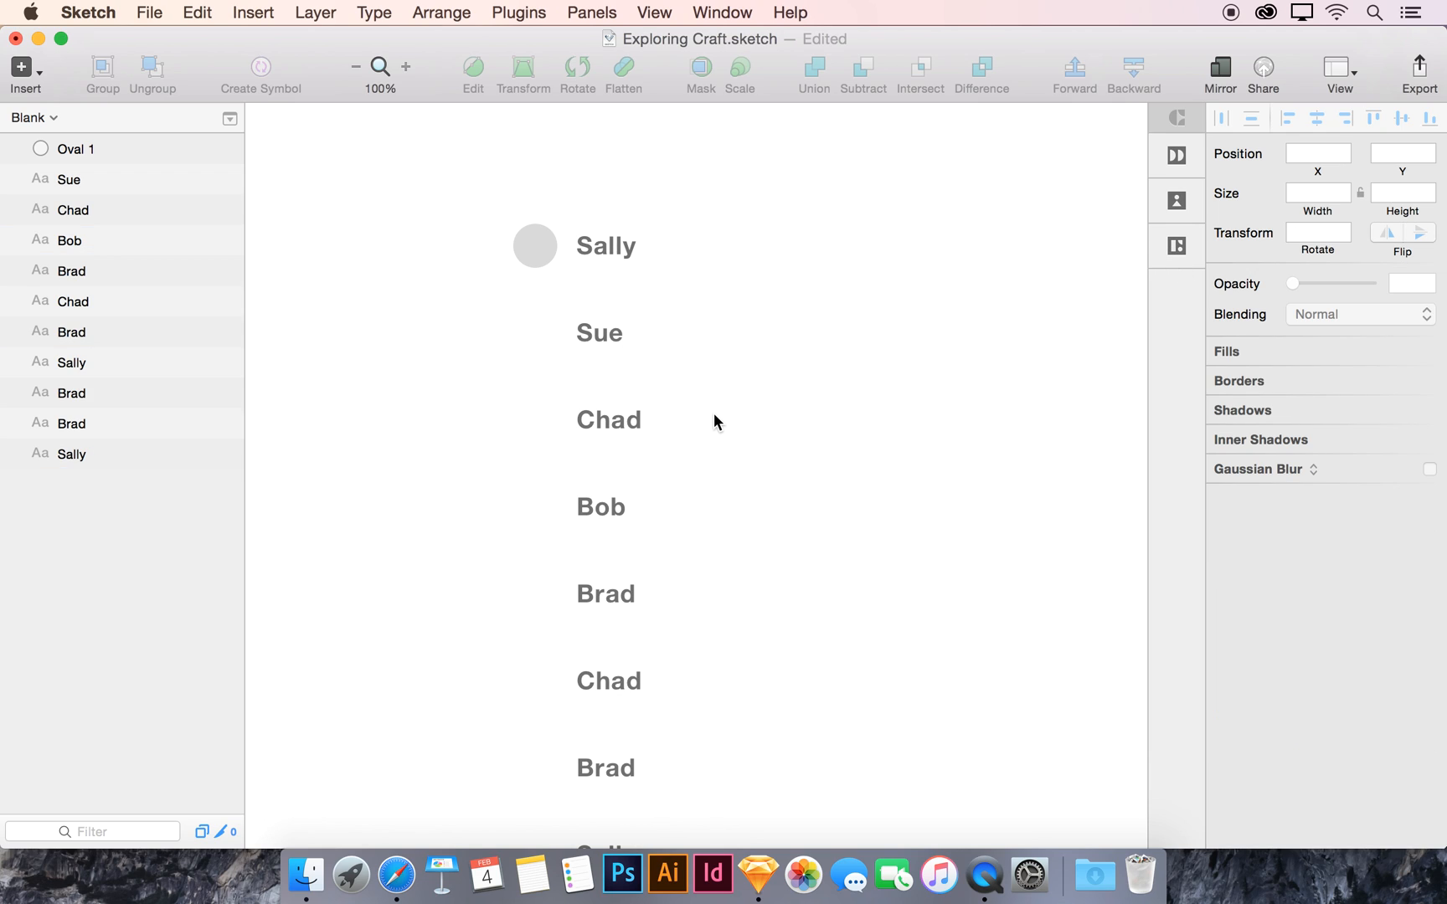
Step: Look through Craft's Folder, Dropbox and Unsplash photo sources and fill the circle beside the first name with a random Unsplash photo
click(536, 252)
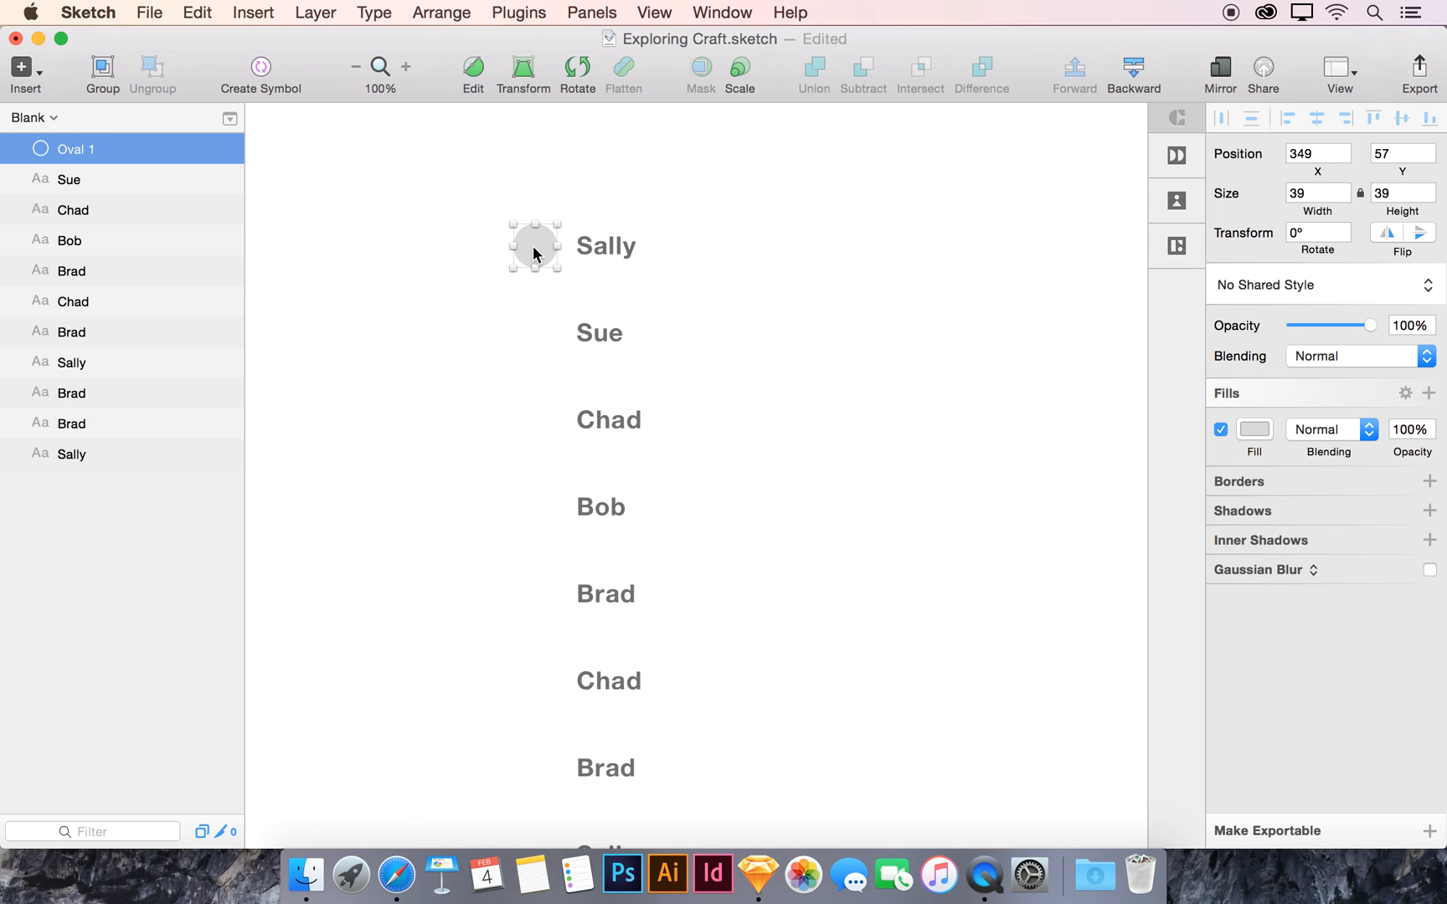
click(1177, 202)
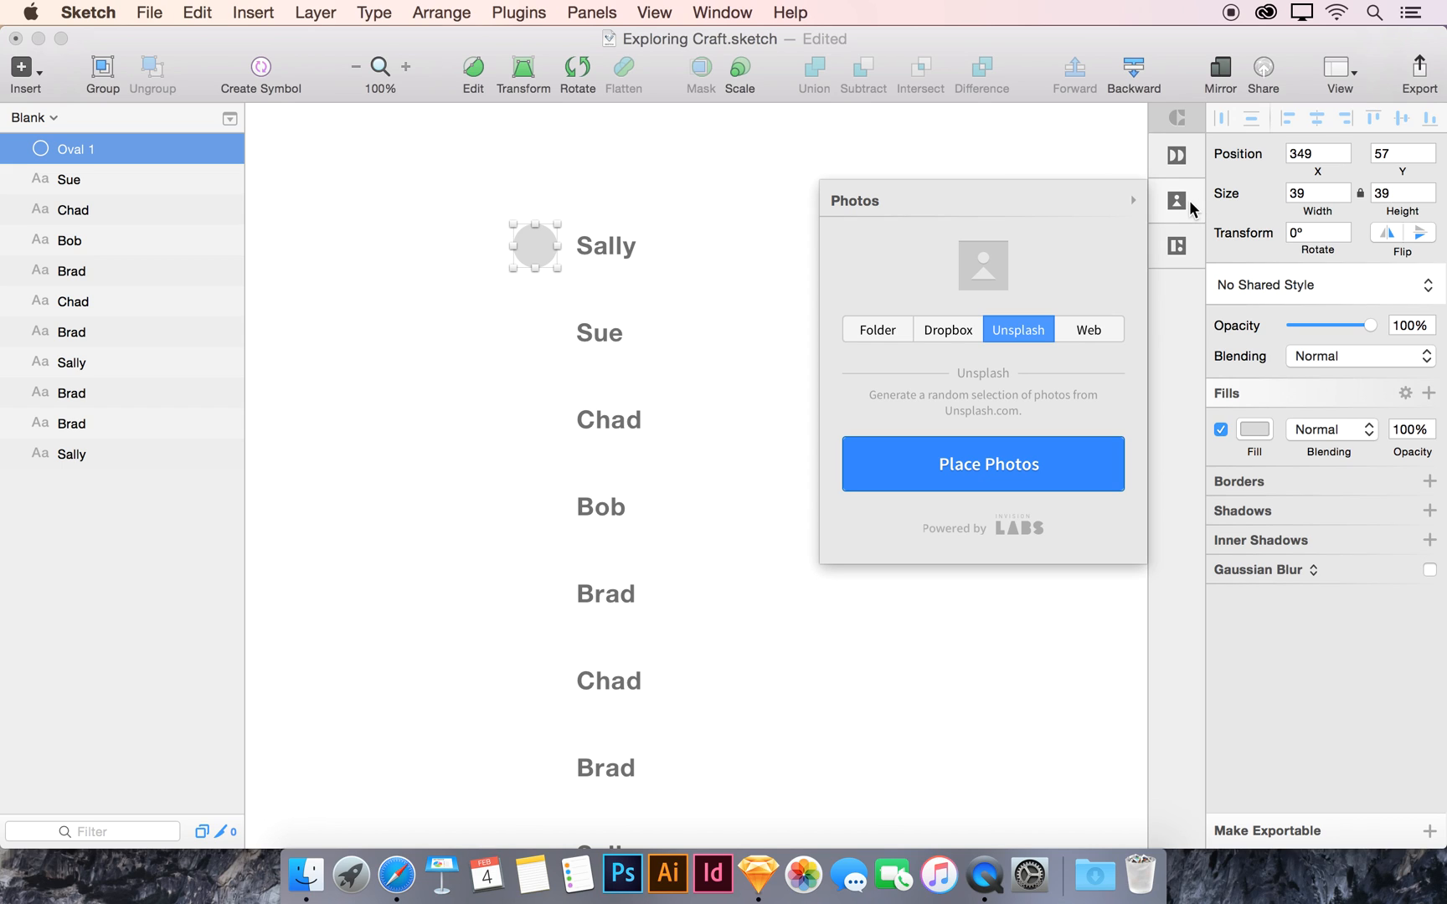
click(879, 334)
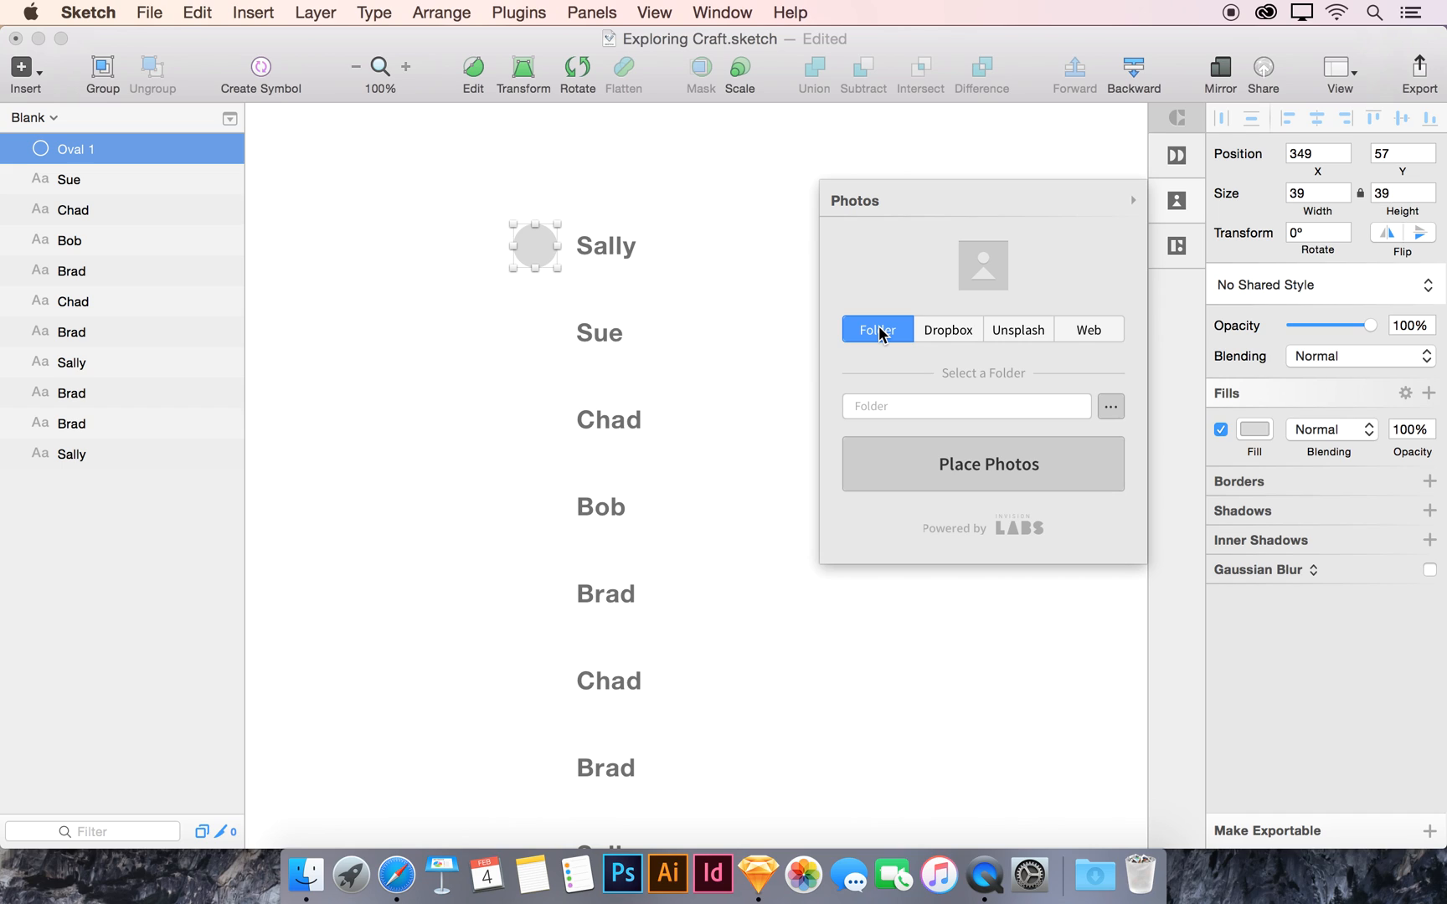
click(930, 333)
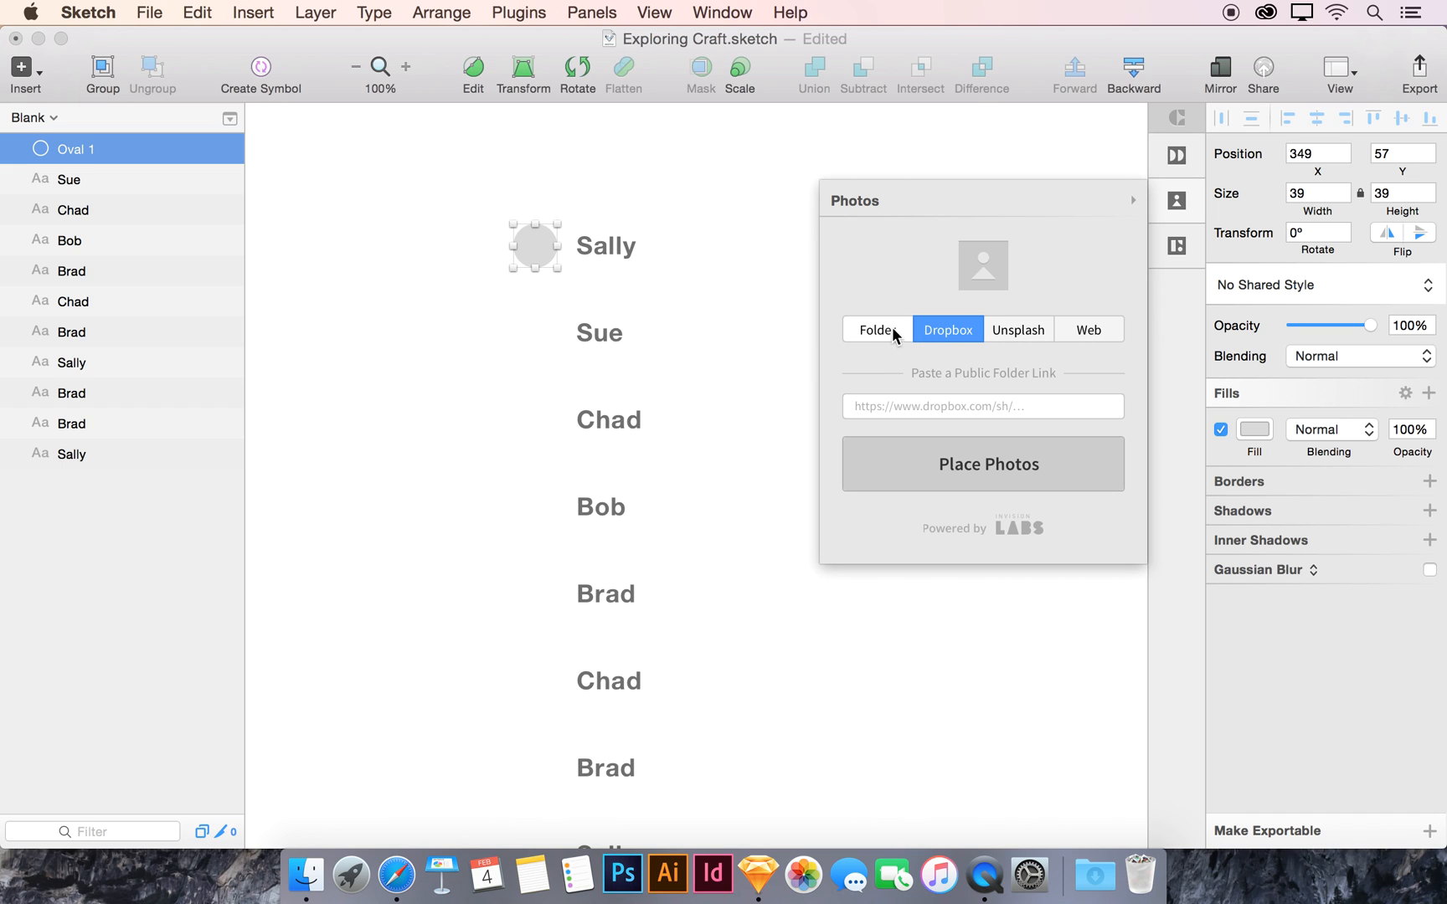
click(878, 334)
click(949, 333)
click(1021, 332)
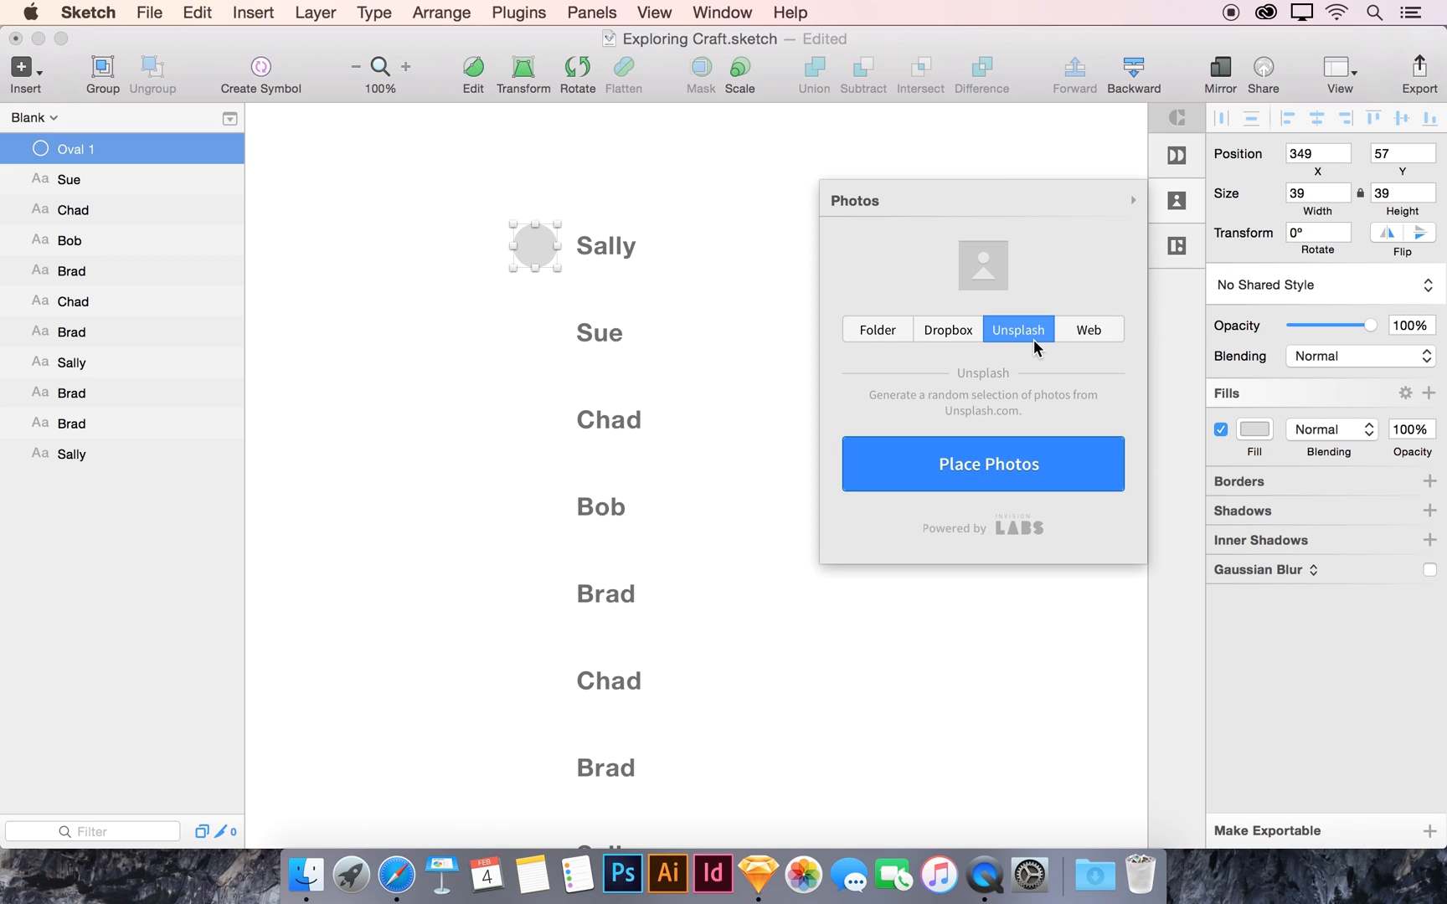
click(973, 459)
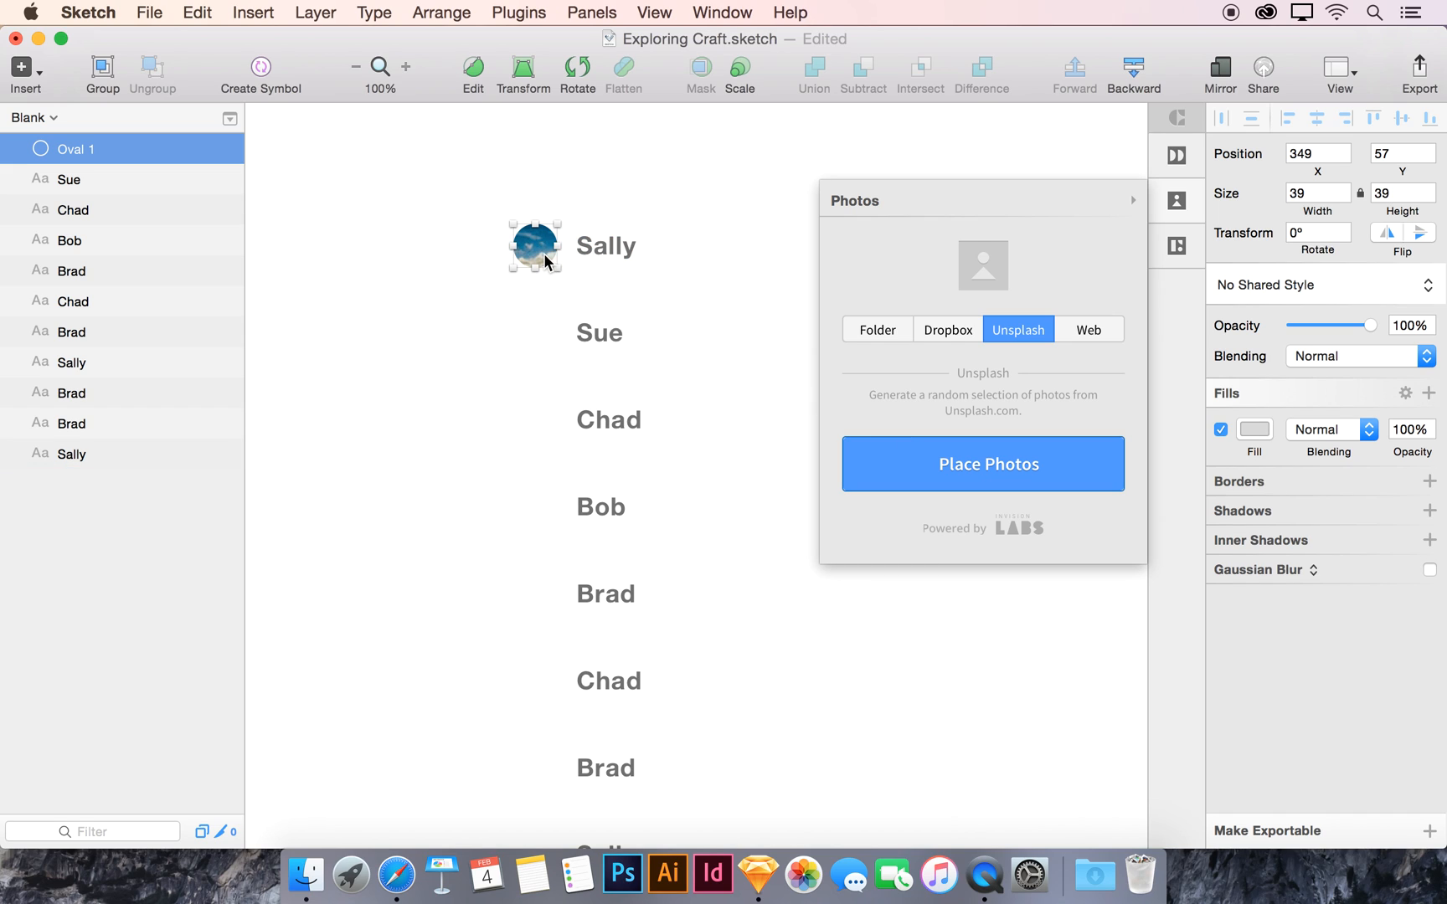
Step: Set up the photo circle for duplication inside a selection, vertically only, with a gutter of 50
click(1175, 157)
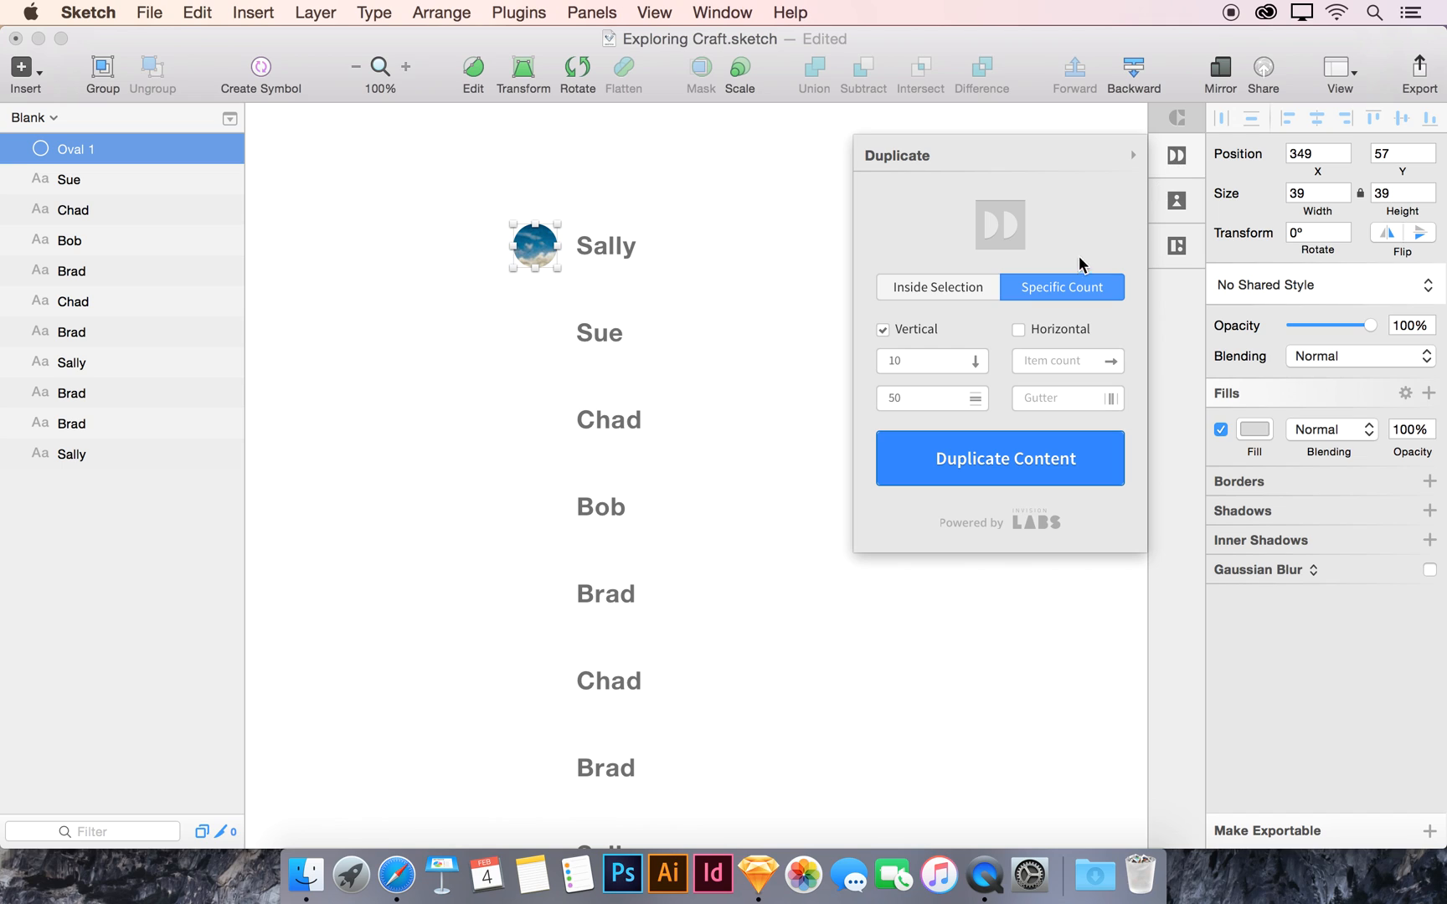
click(963, 290)
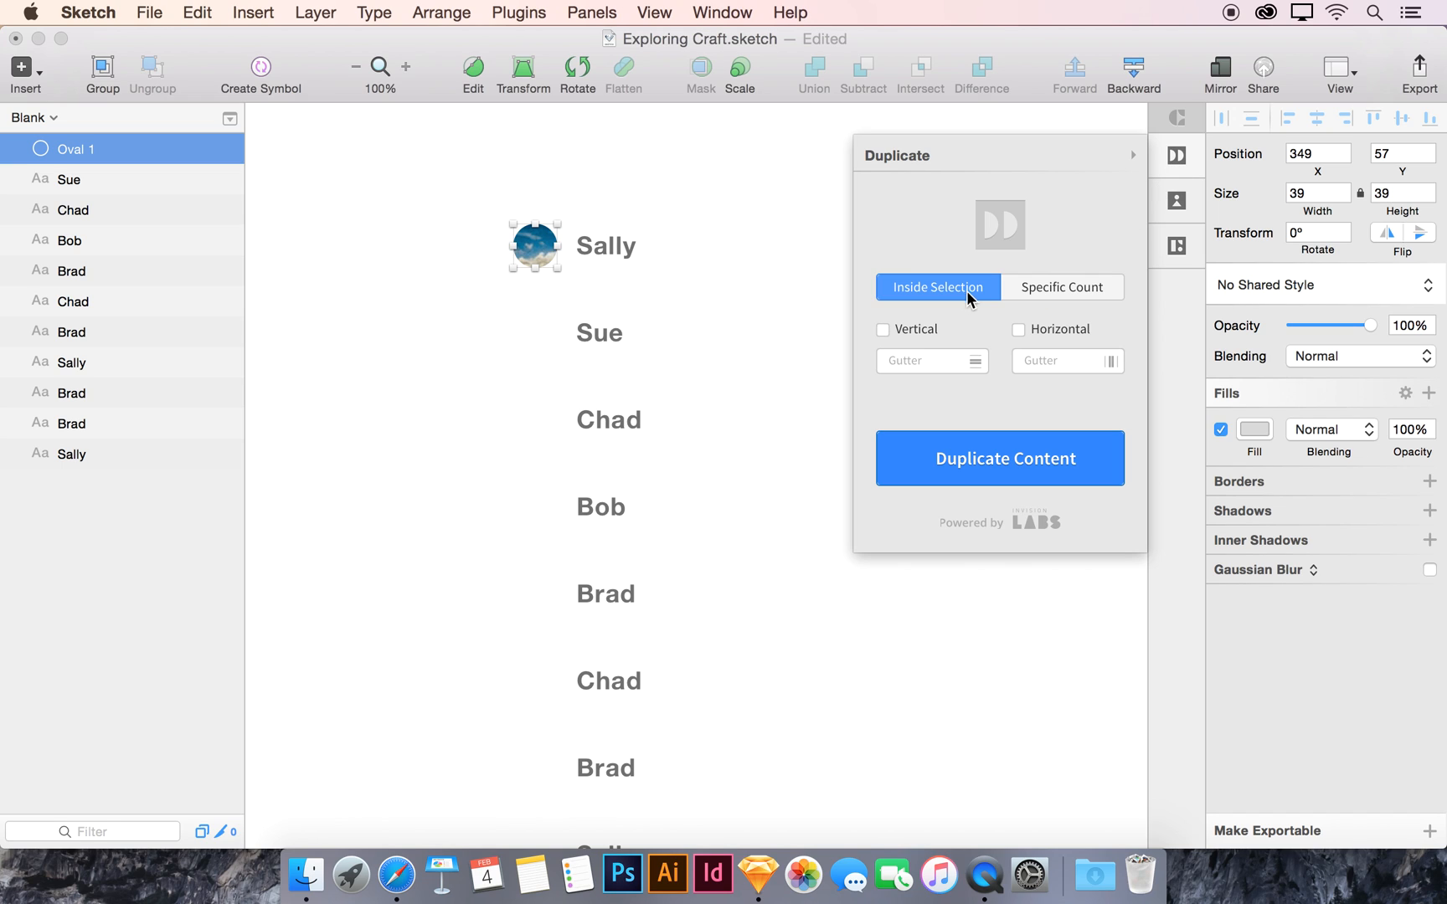
scroll(712, 342, down, 5)
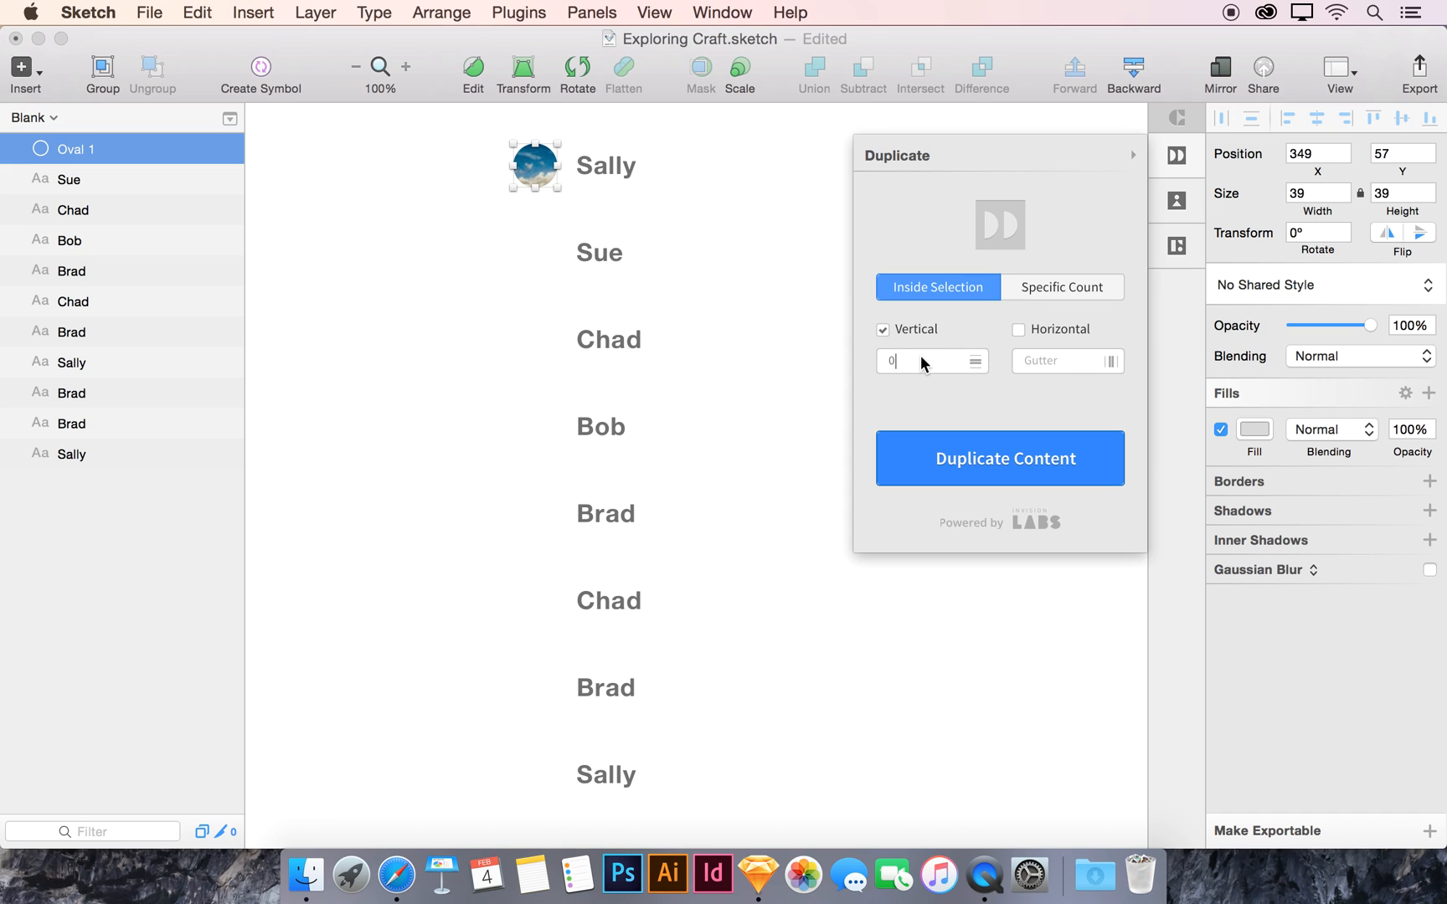
text(50)
click(953, 450)
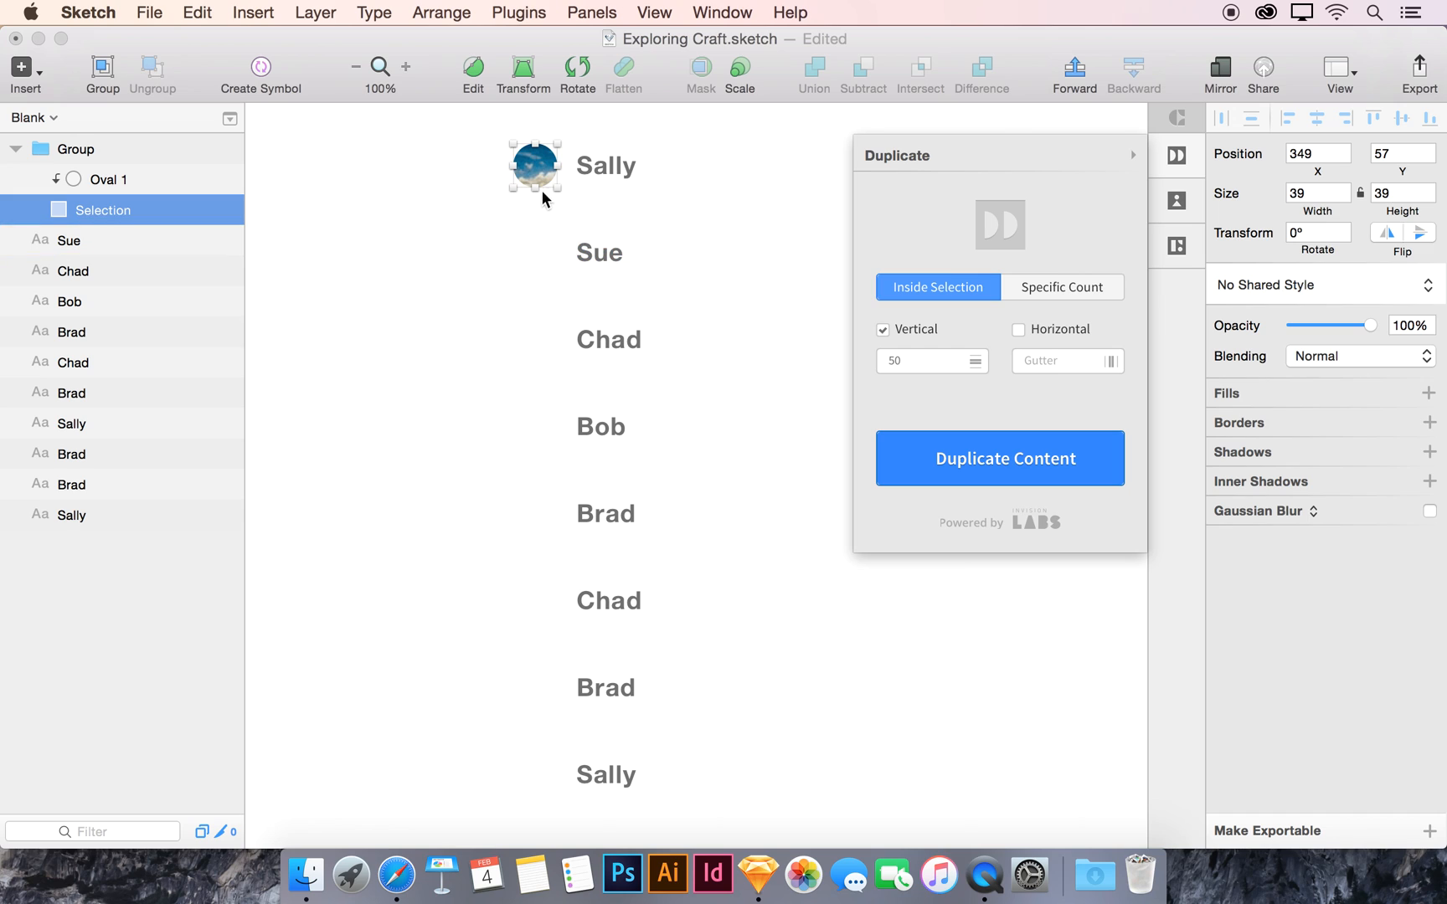
Step: Stretch the circle's selection area down to about 425 px tall and fill it with duplicated photo circles
drag(542, 190, 552, 624)
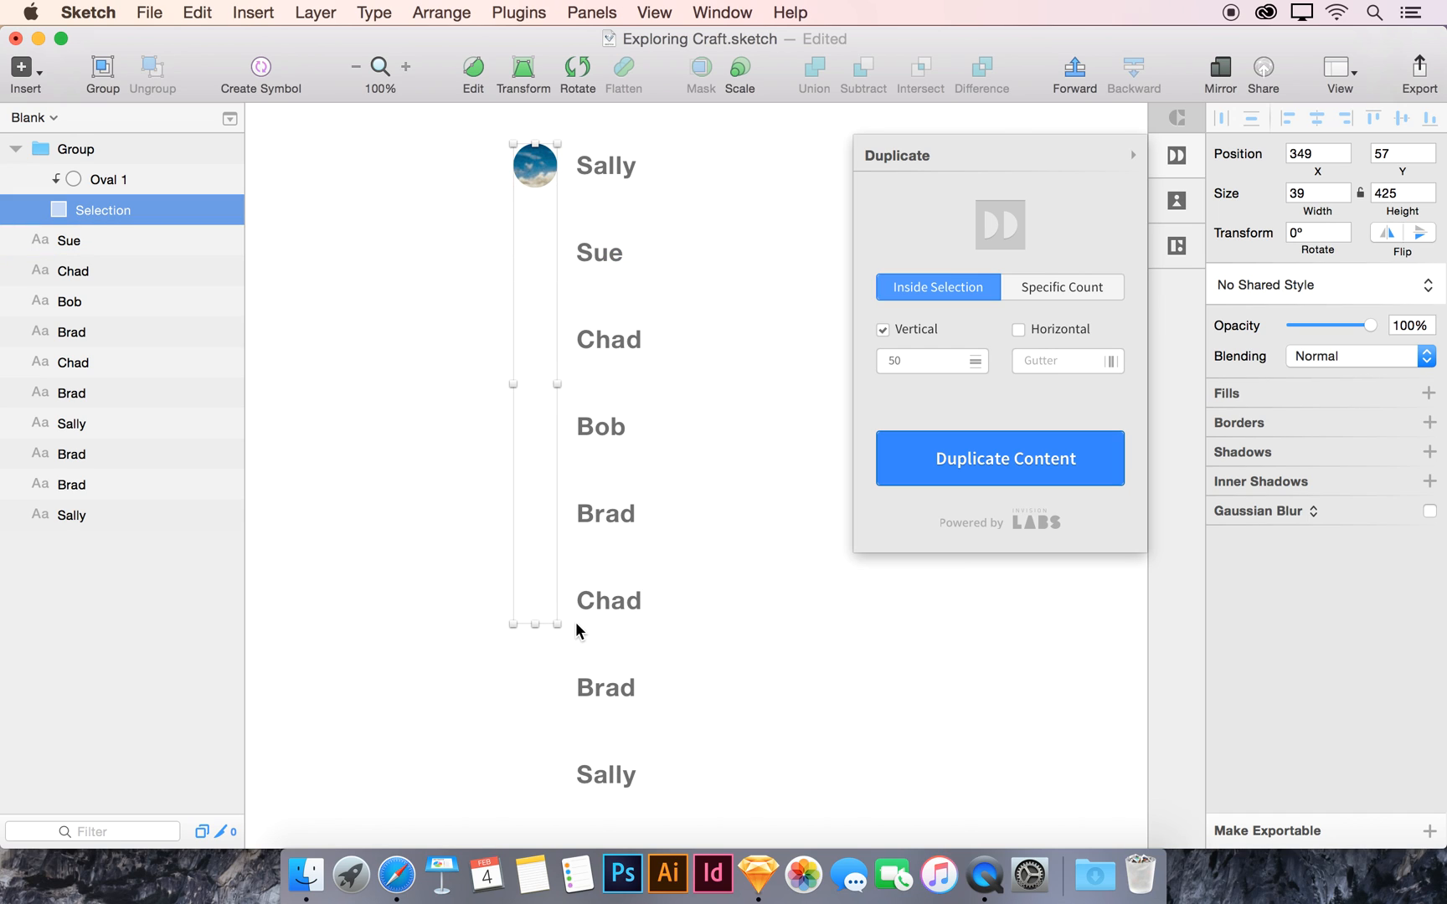
click(970, 466)
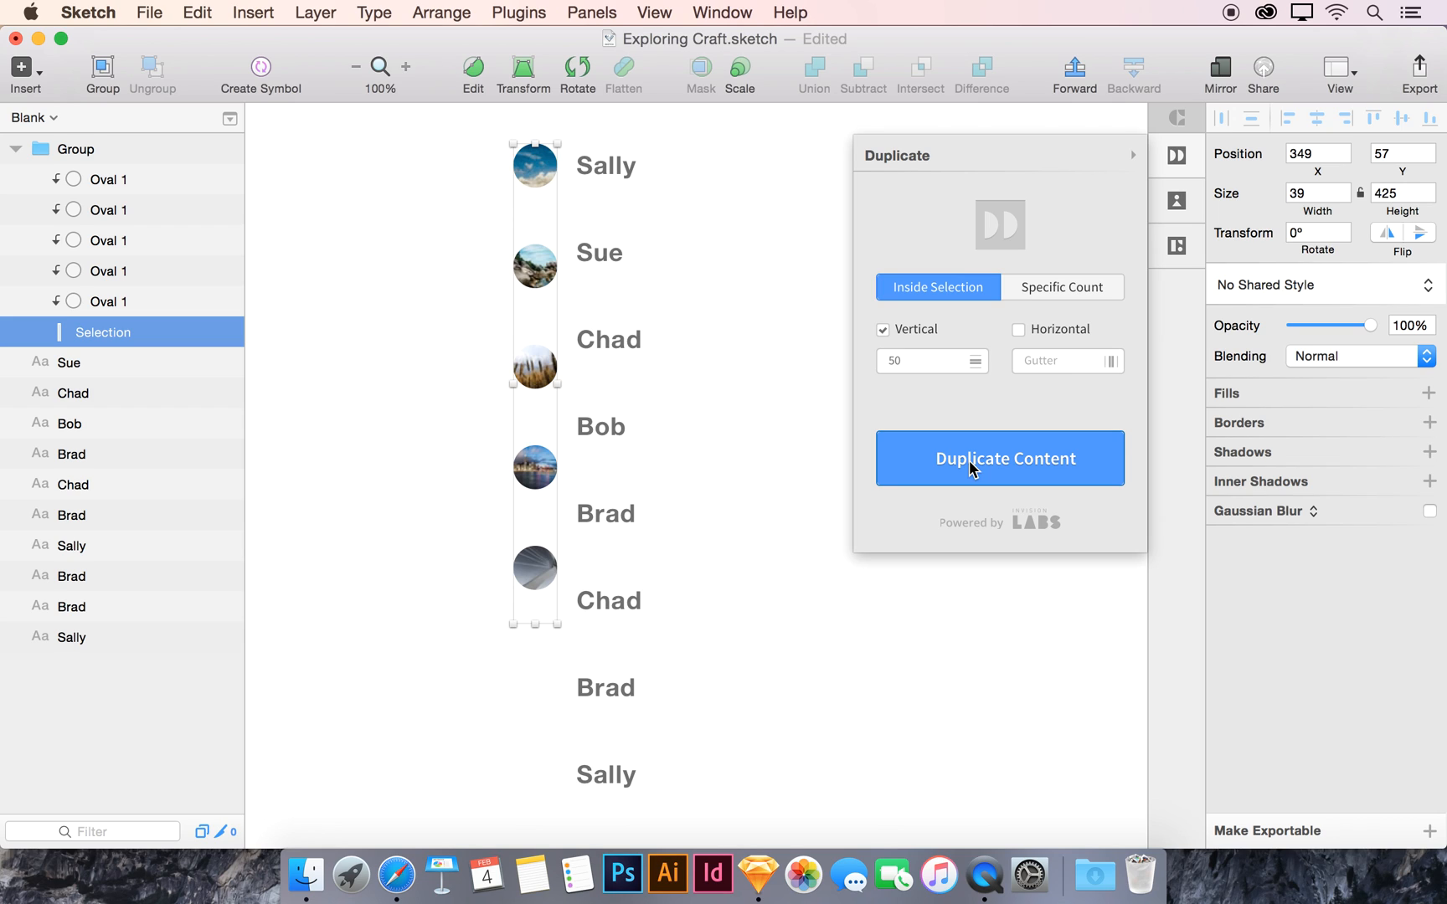
click(1175, 165)
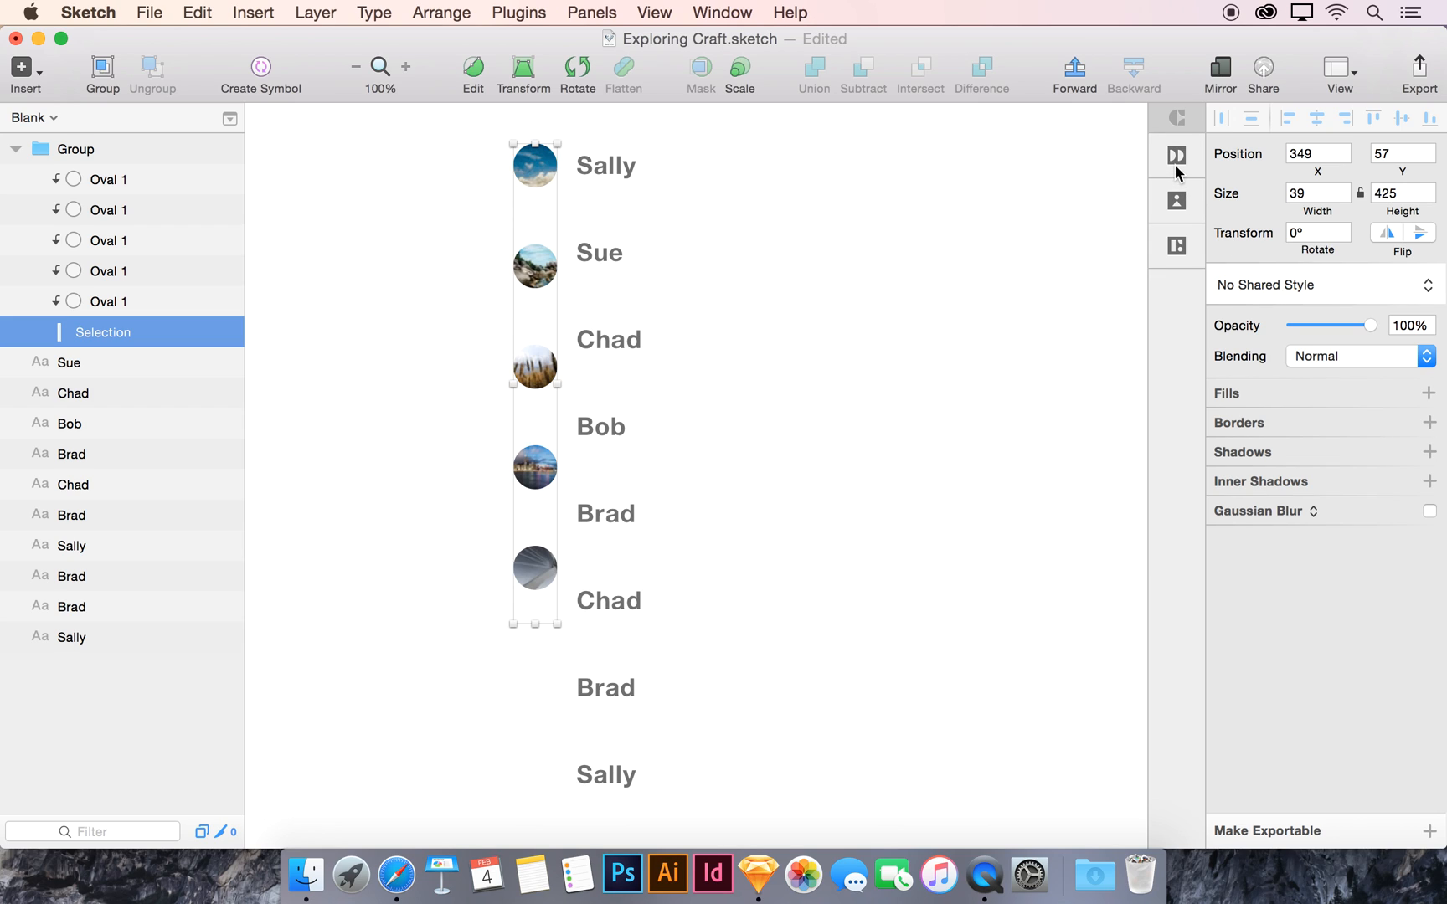
click(892, 371)
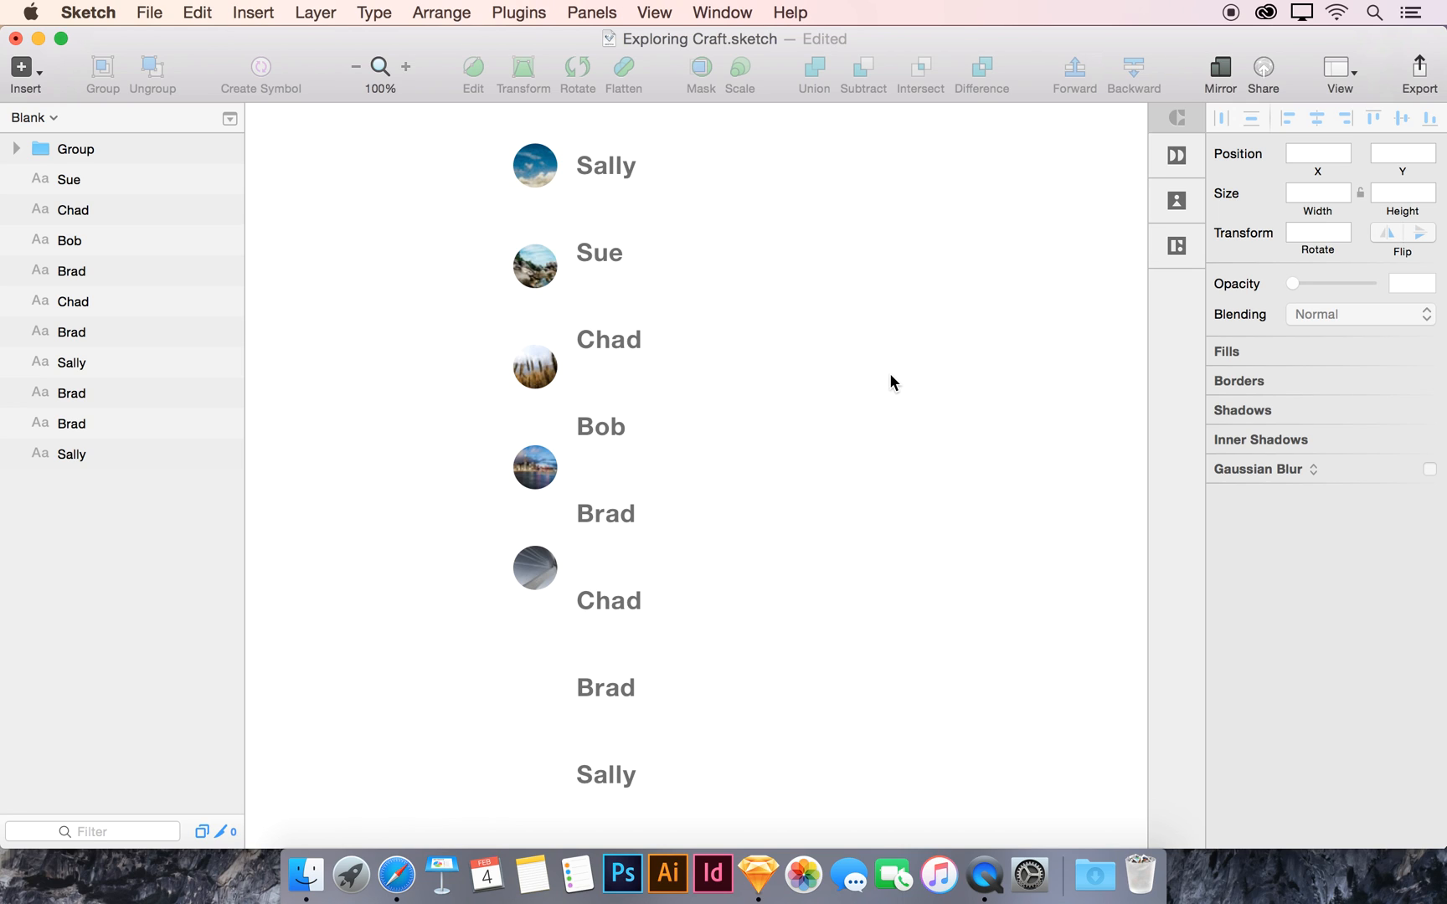
Step: Switch to the Shop page and check the grouping of the Accessories row on the Explore artboard
click(46, 122)
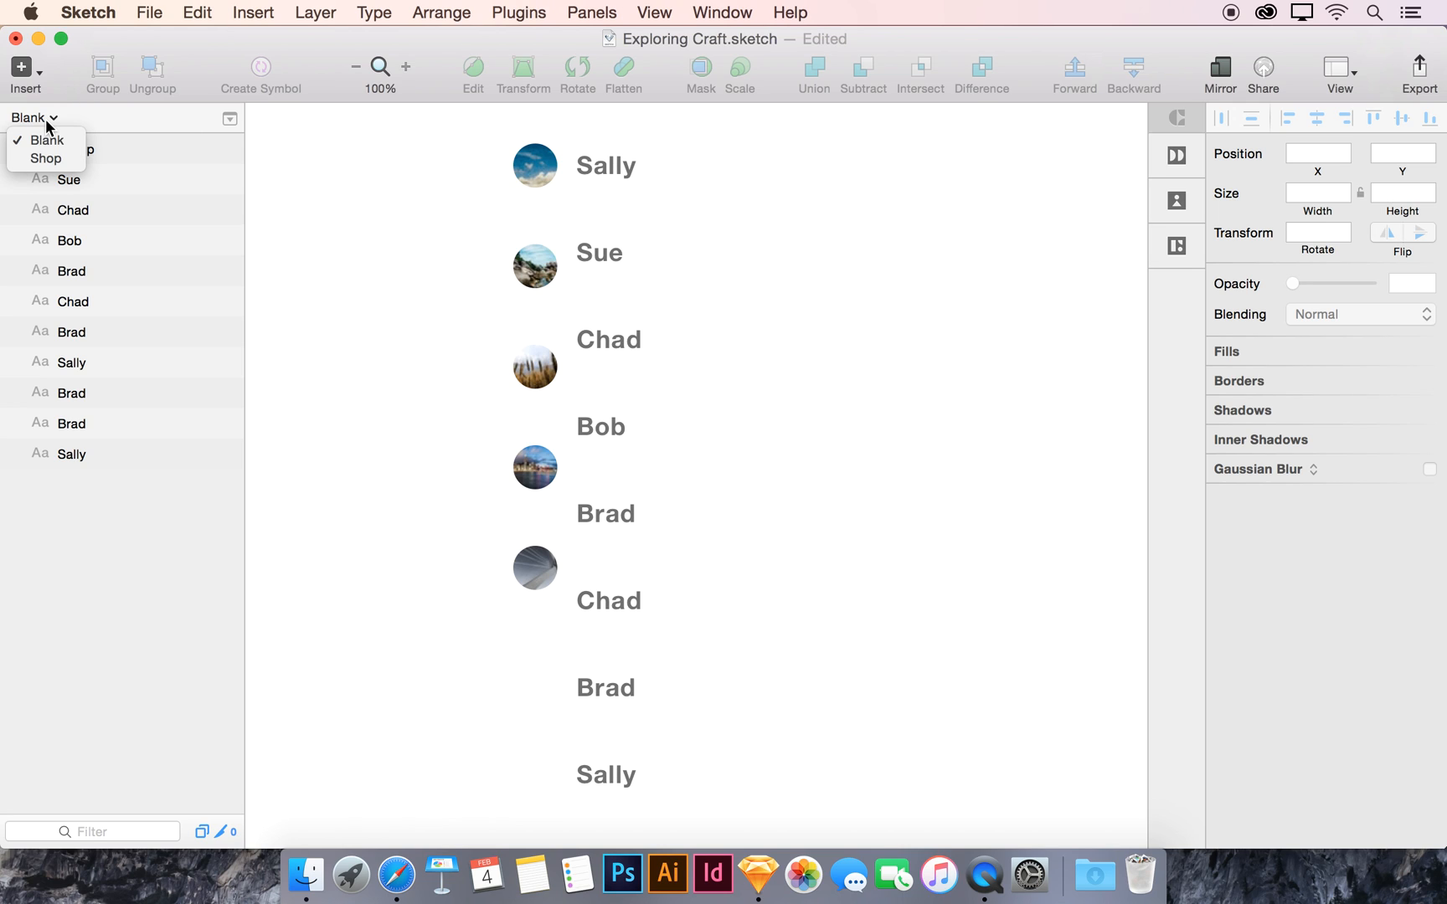
click(46, 158)
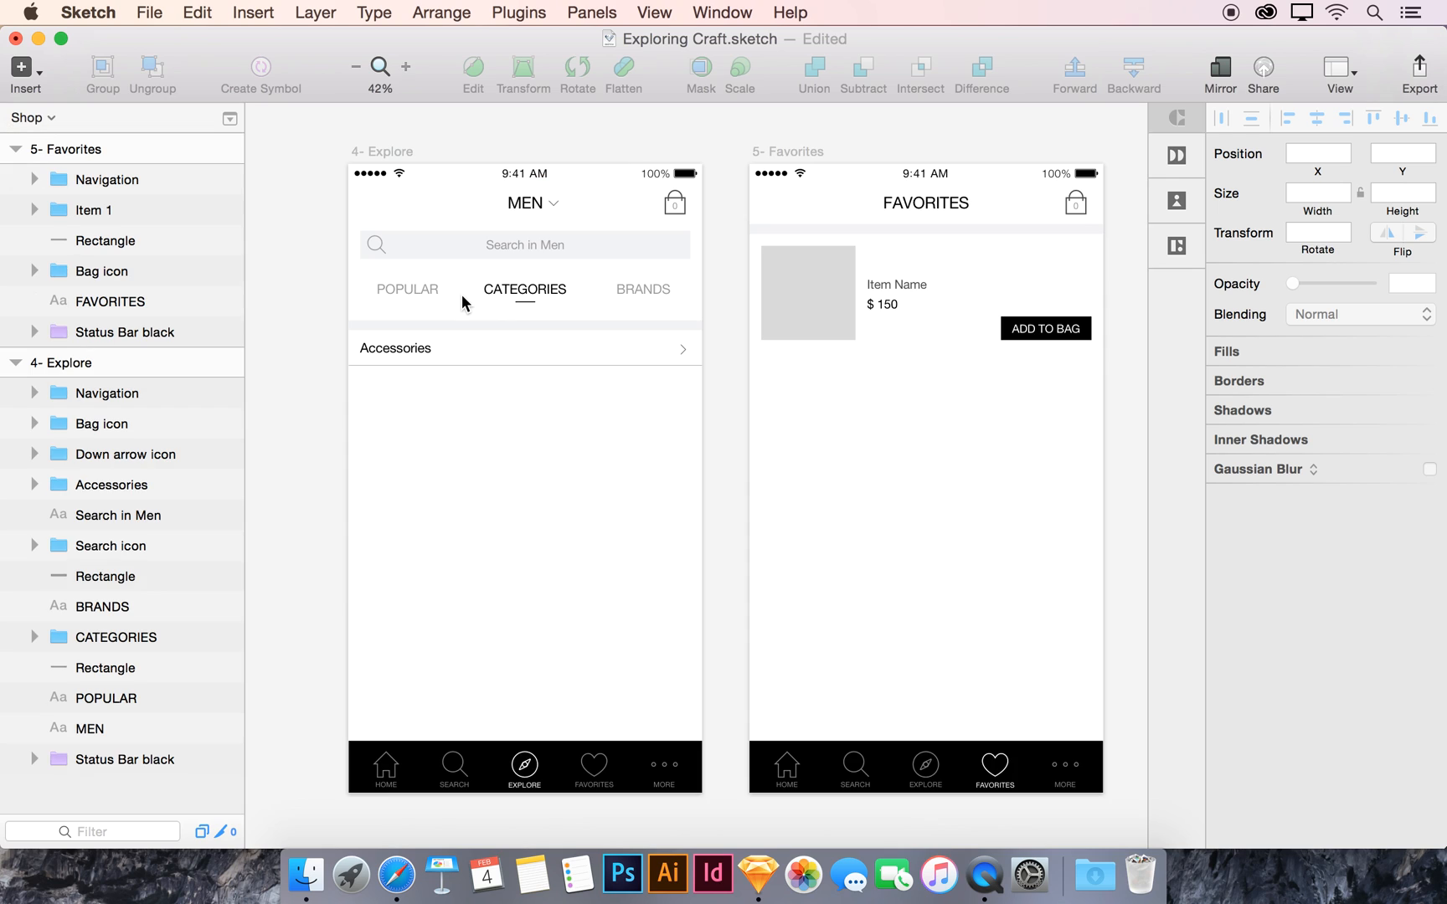
scroll(291, 456, right, 2)
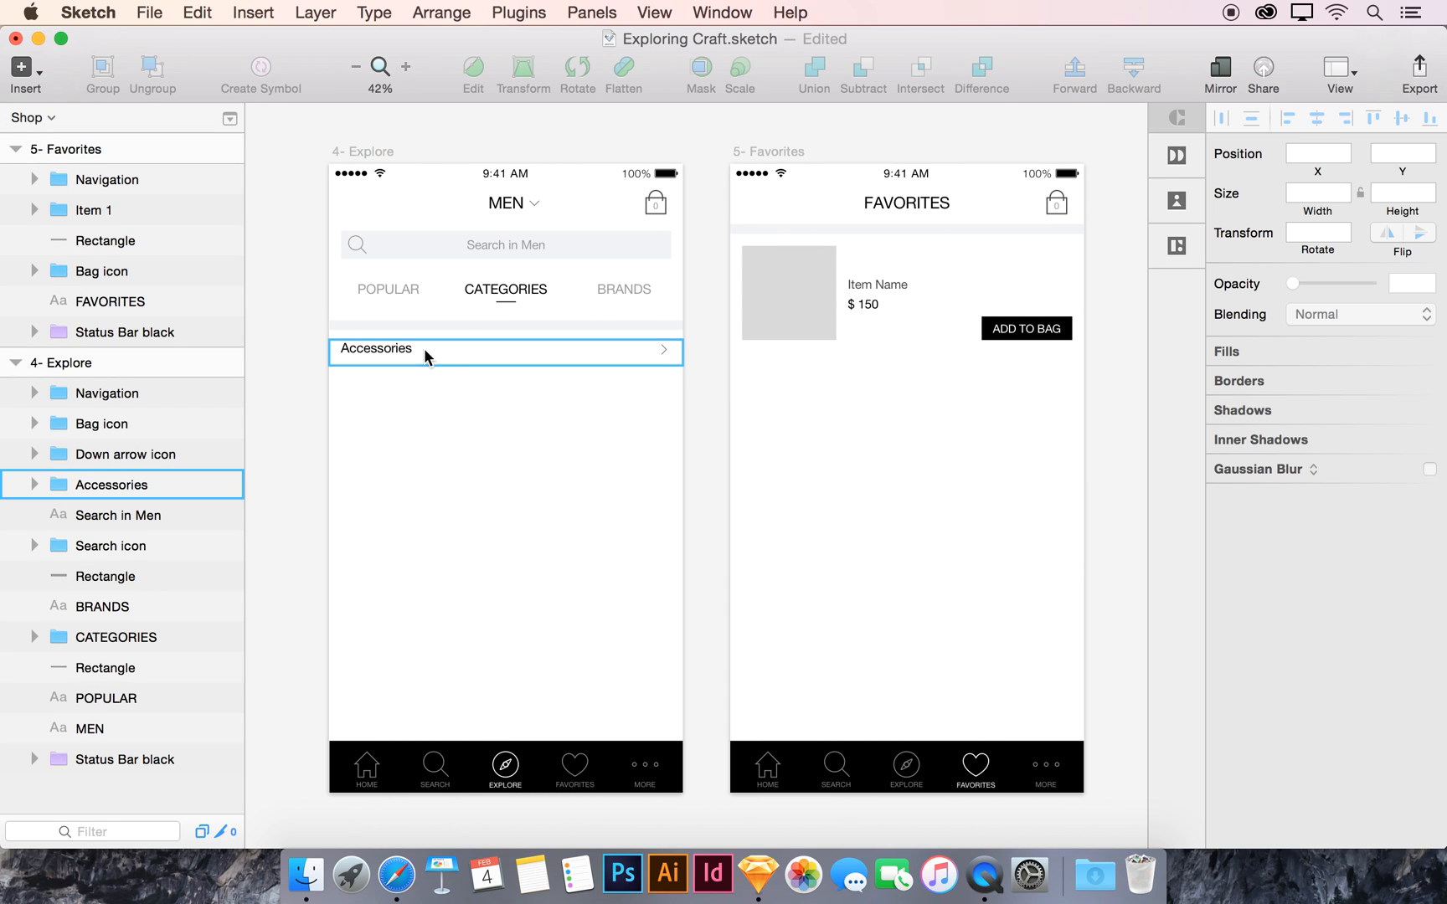
click(384, 347)
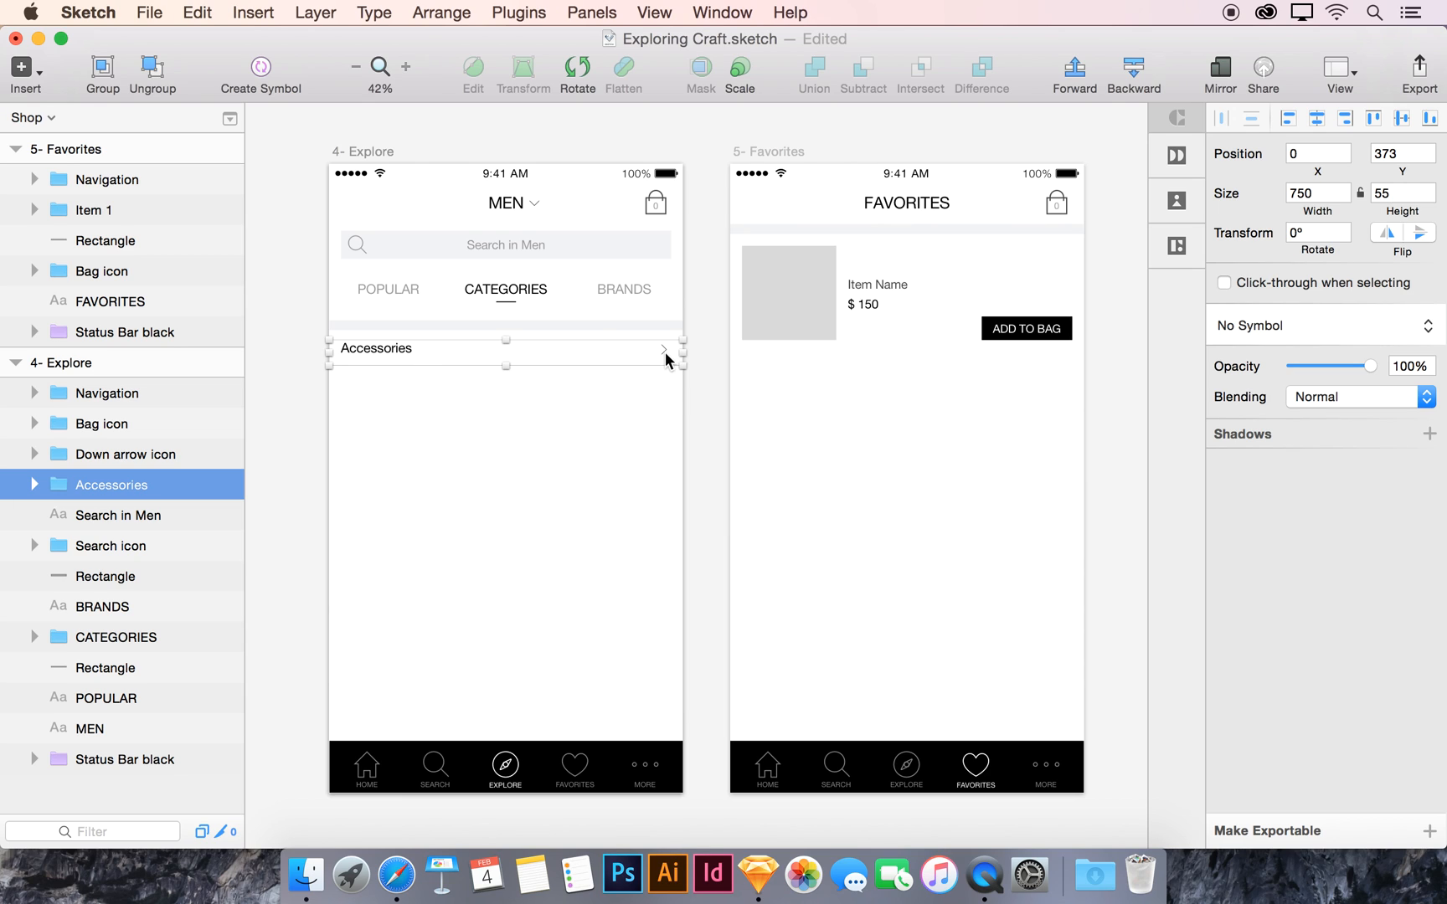
click(344, 370)
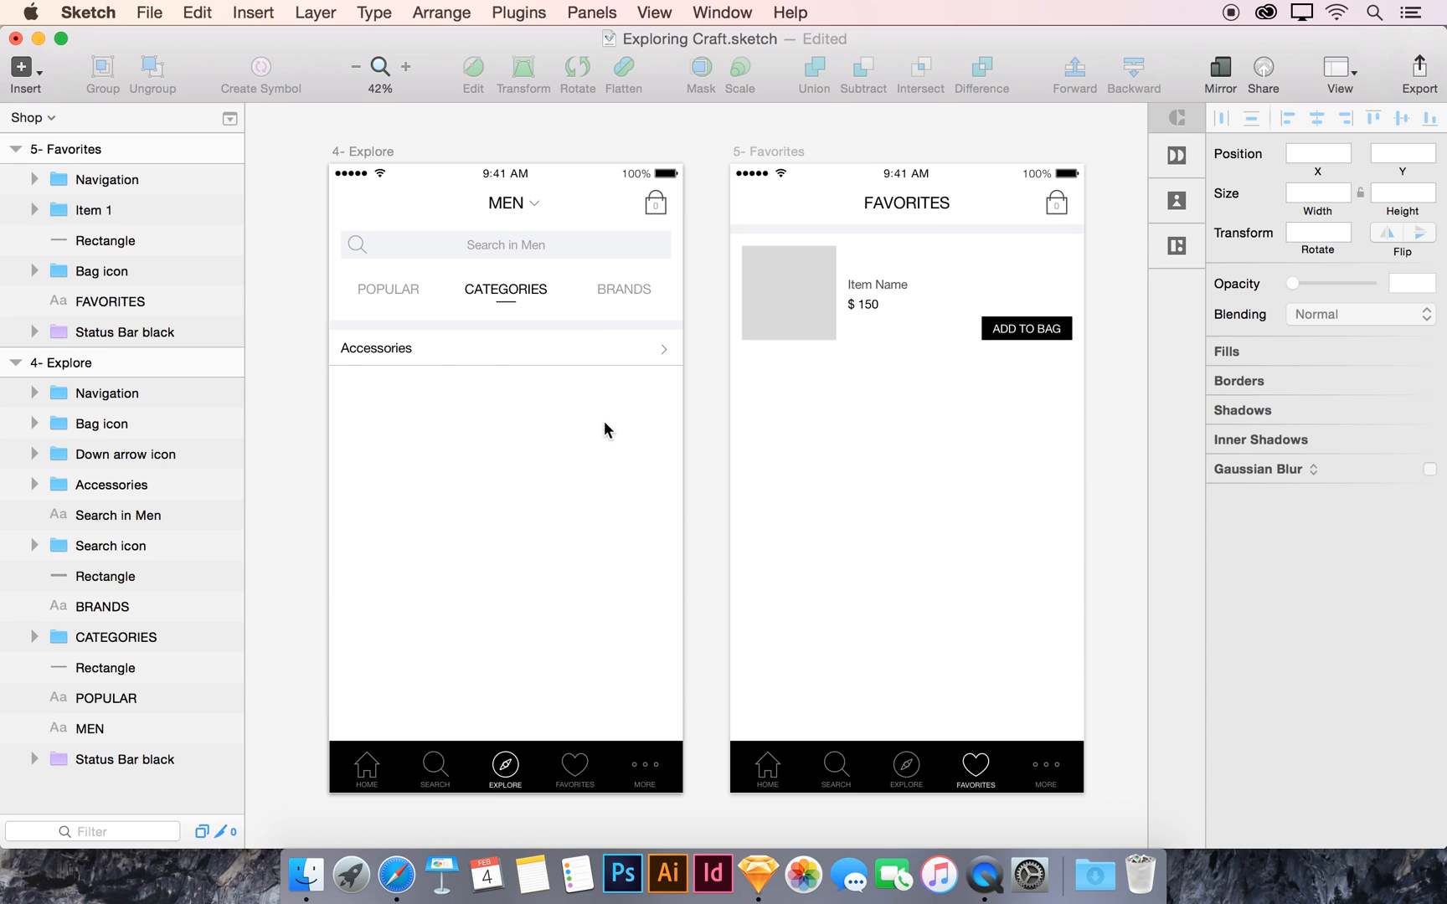
Step: Duplicate the Accessories row on the Explore artboard vertically with a specific count of 12 and a gutter of 20
click(407, 343)
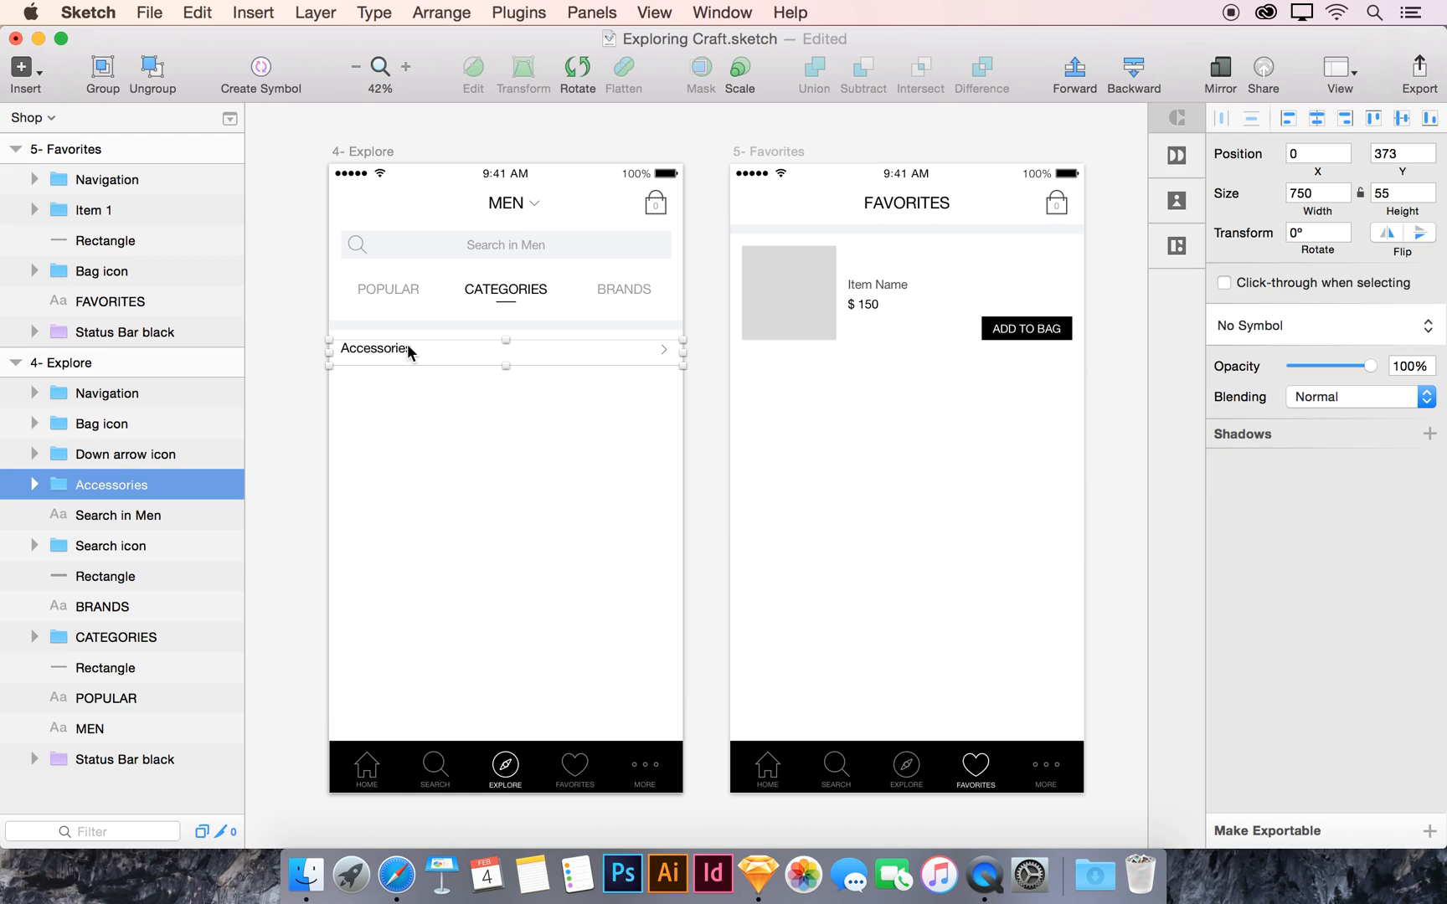
click(1177, 155)
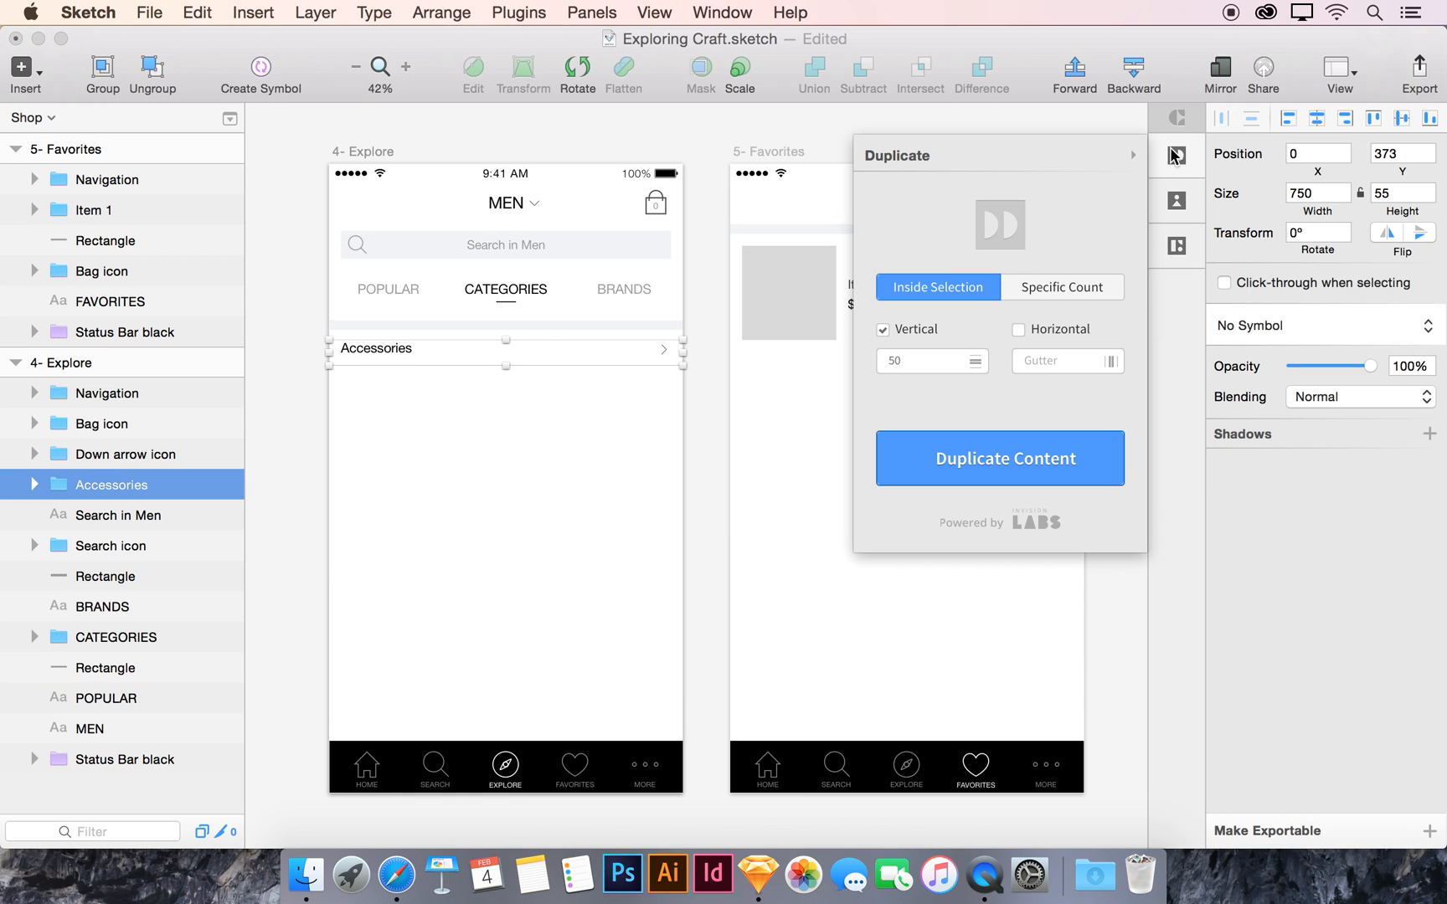
click(1065, 289)
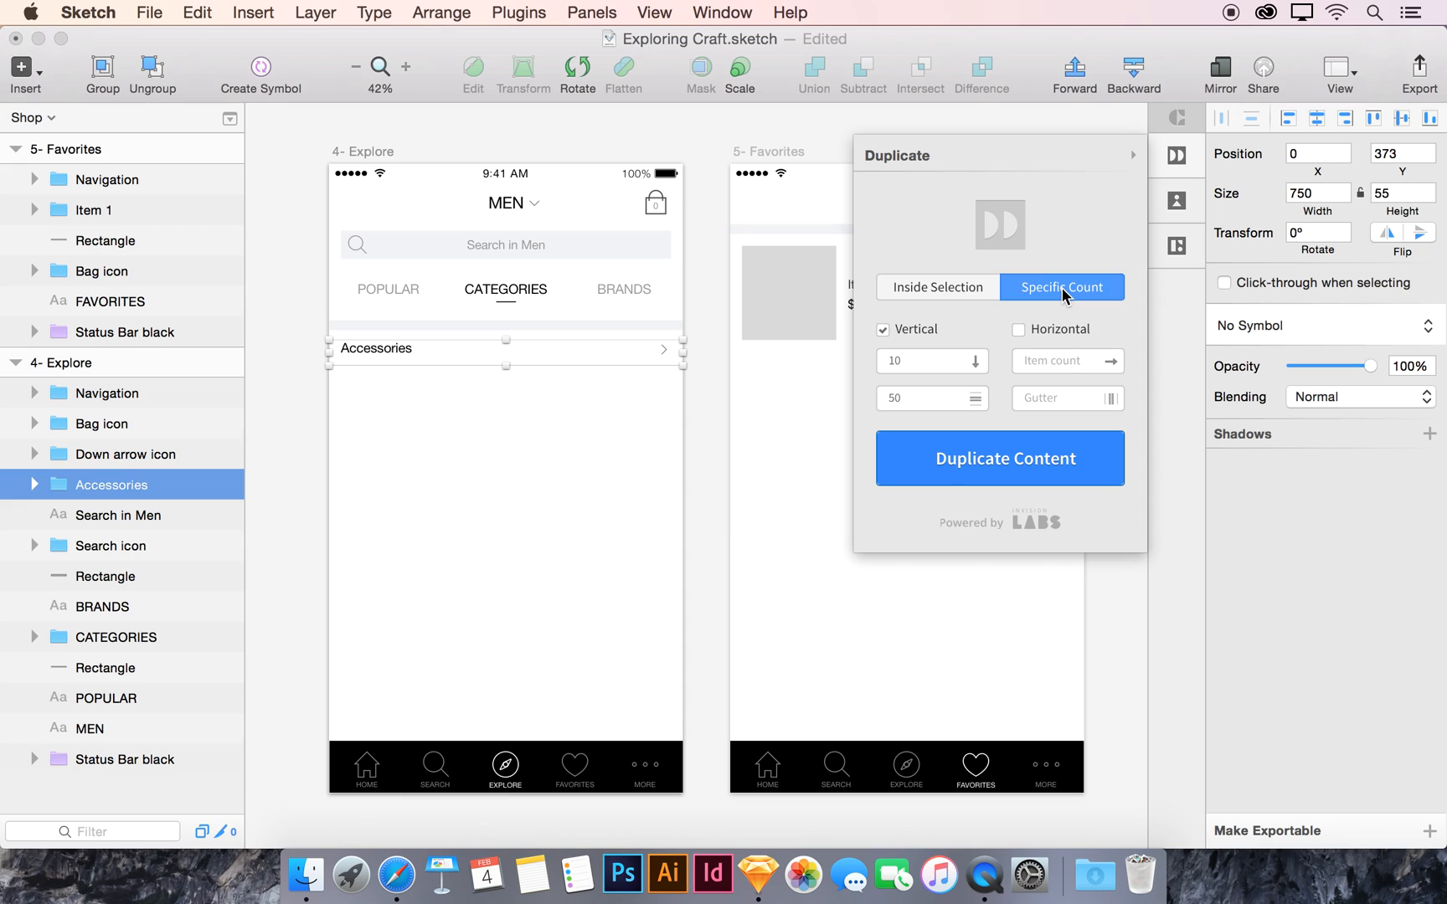
key(BackSpace)
text(2)
double_click(914, 403)
text(20)
click(949, 459)
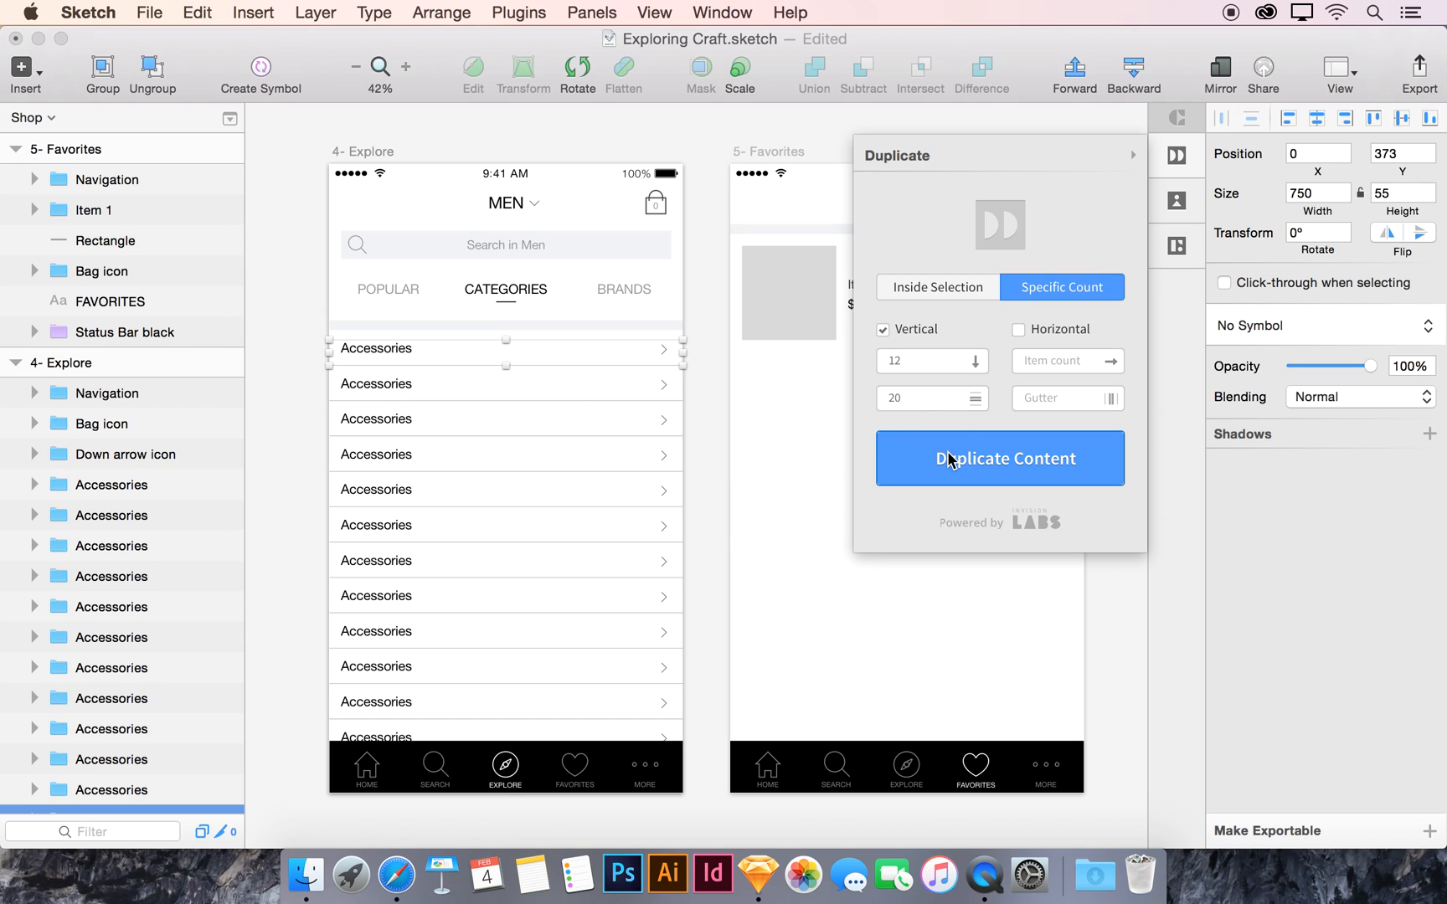
click(1164, 147)
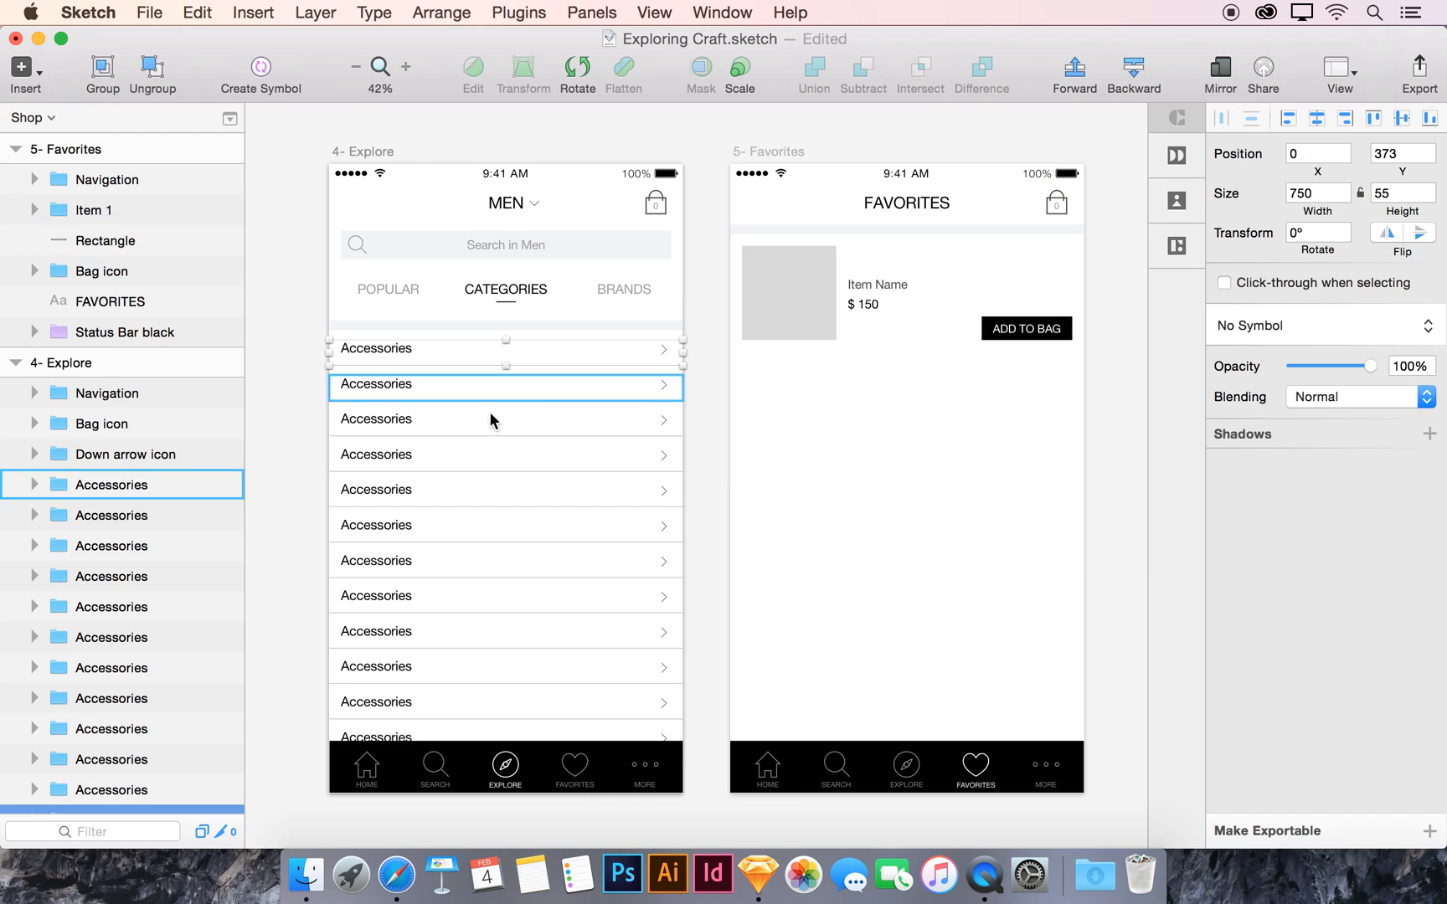
Step: Enable click-through when selecting for all twelve Accessories groups on the Explore artboard
scroll(206, 446, down, 5)
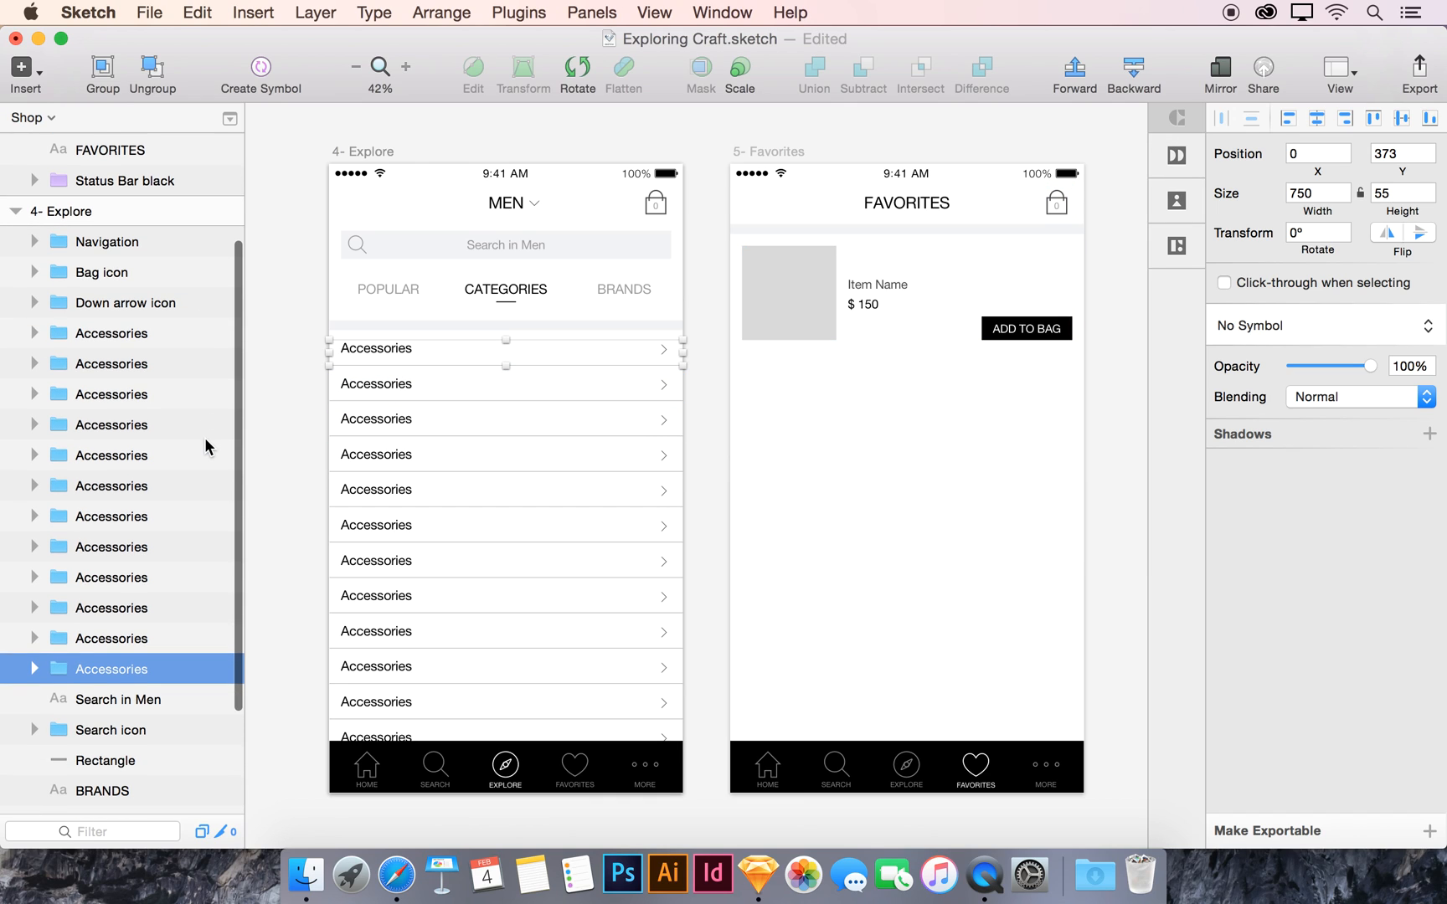
shift+click(113, 333)
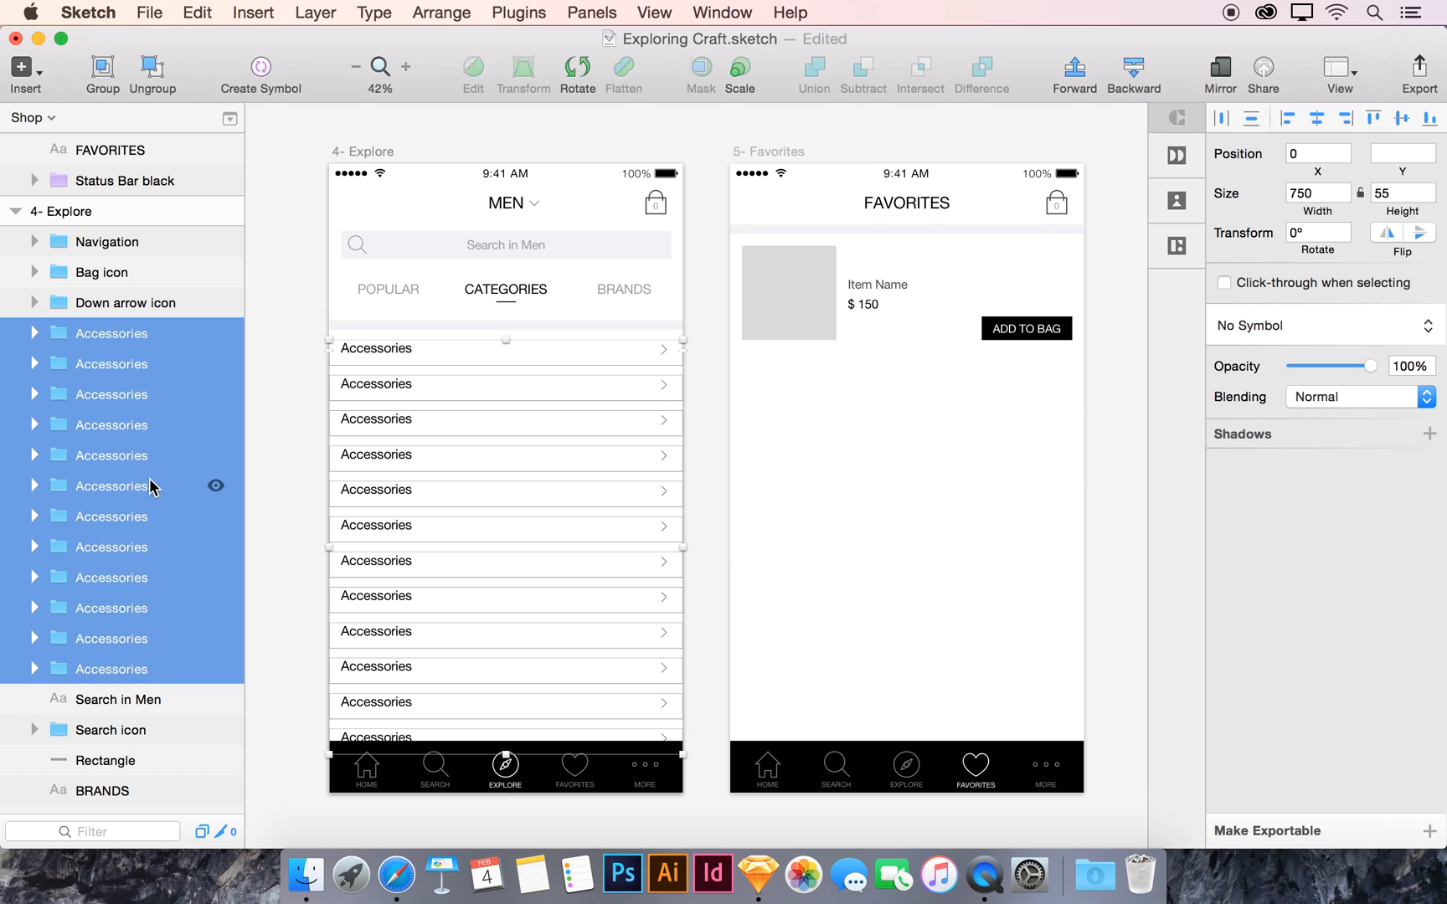
click(1221, 284)
click(316, 369)
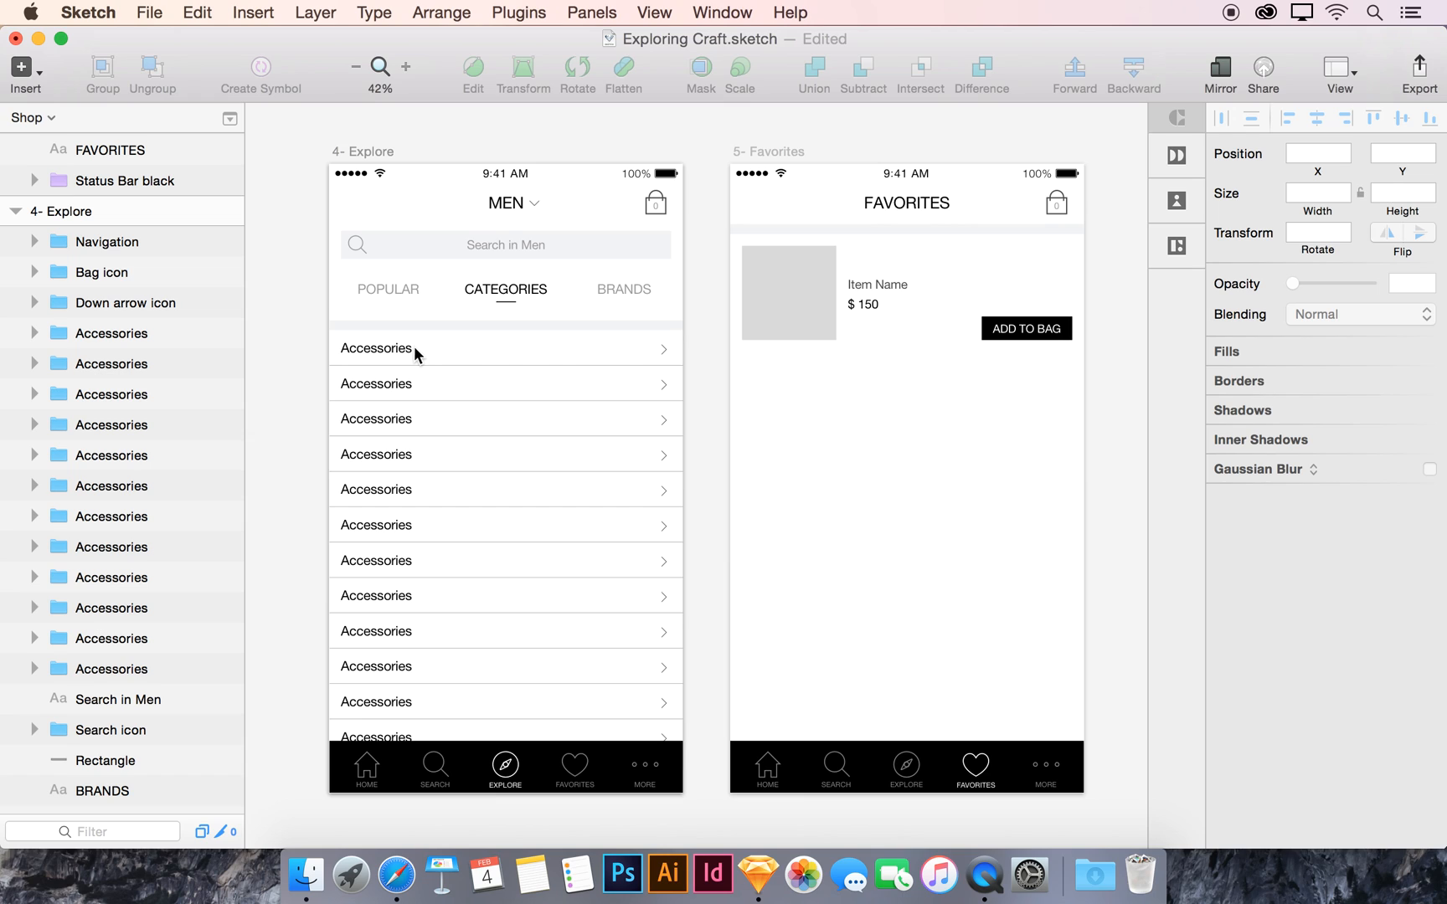
Step: Select only the Accessories text labels inside all twelve category rows on the Explore artboard
click(411, 350)
click(397, 383)
click(381, 356)
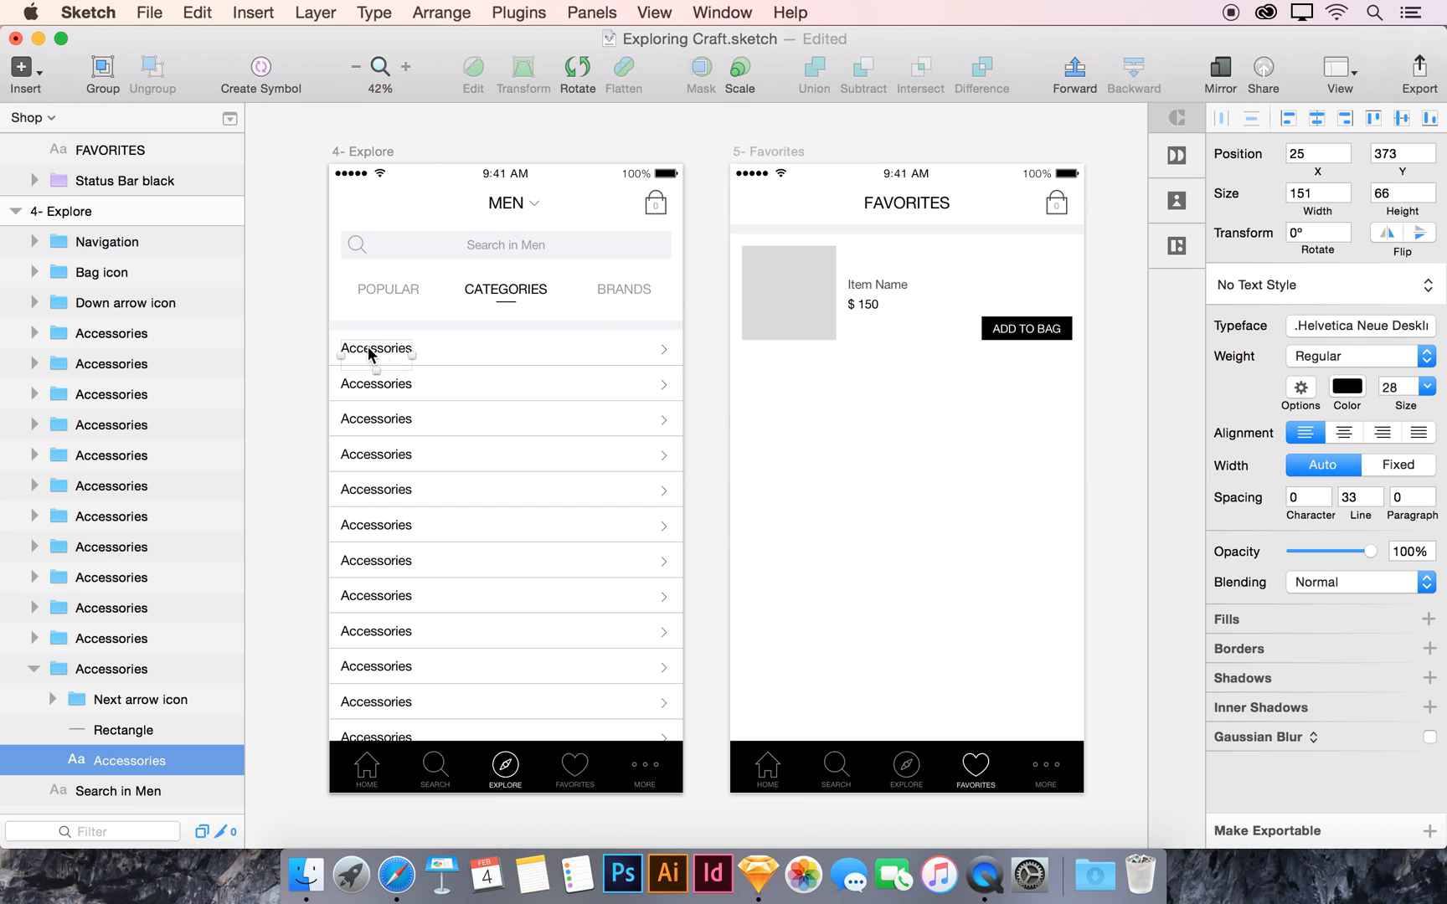
click(318, 338)
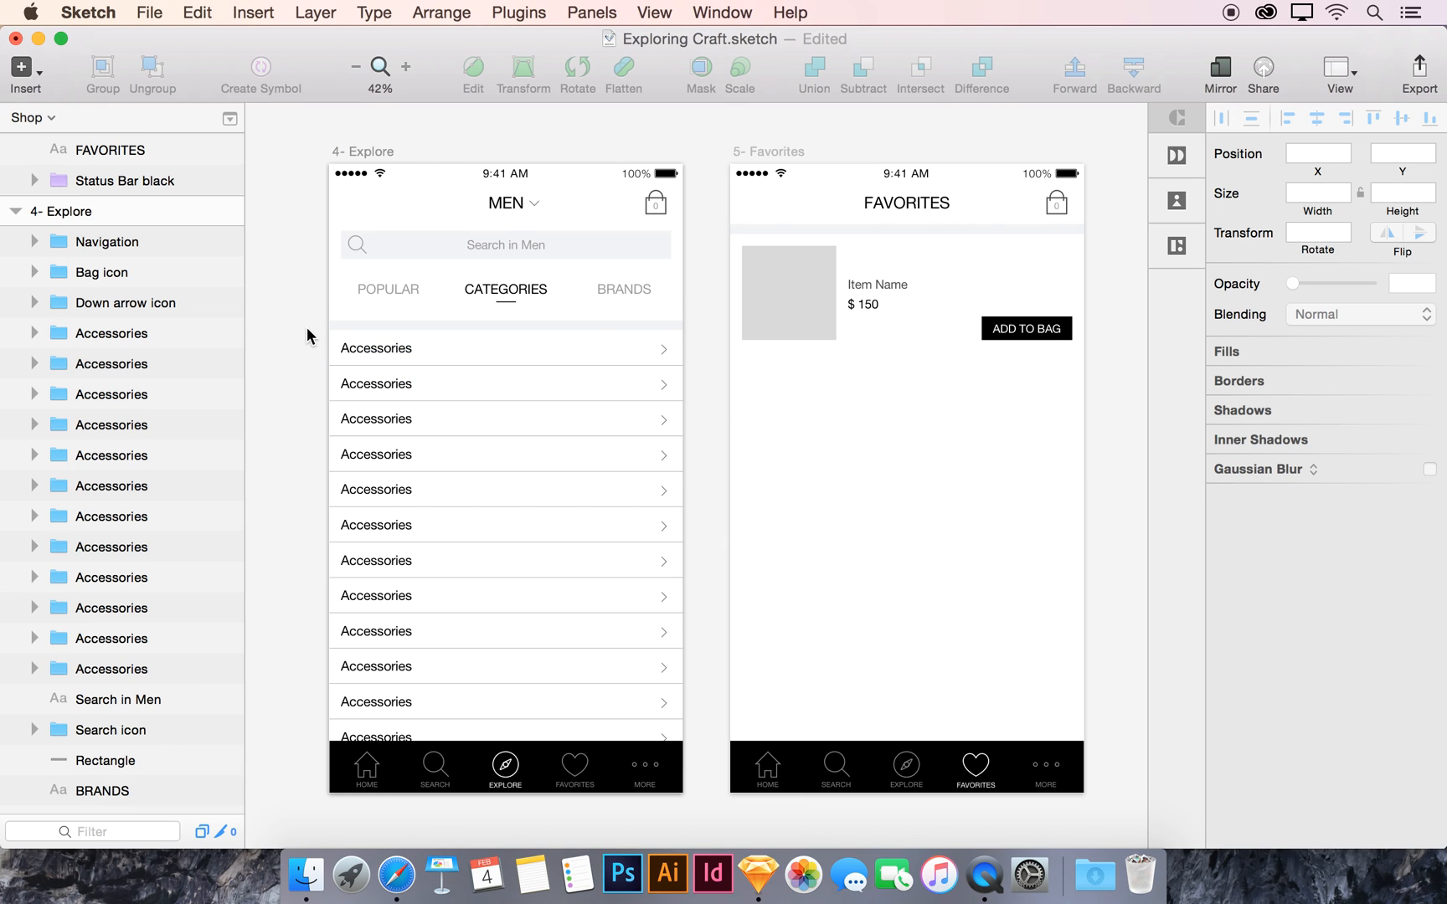
drag(308, 329, 425, 769)
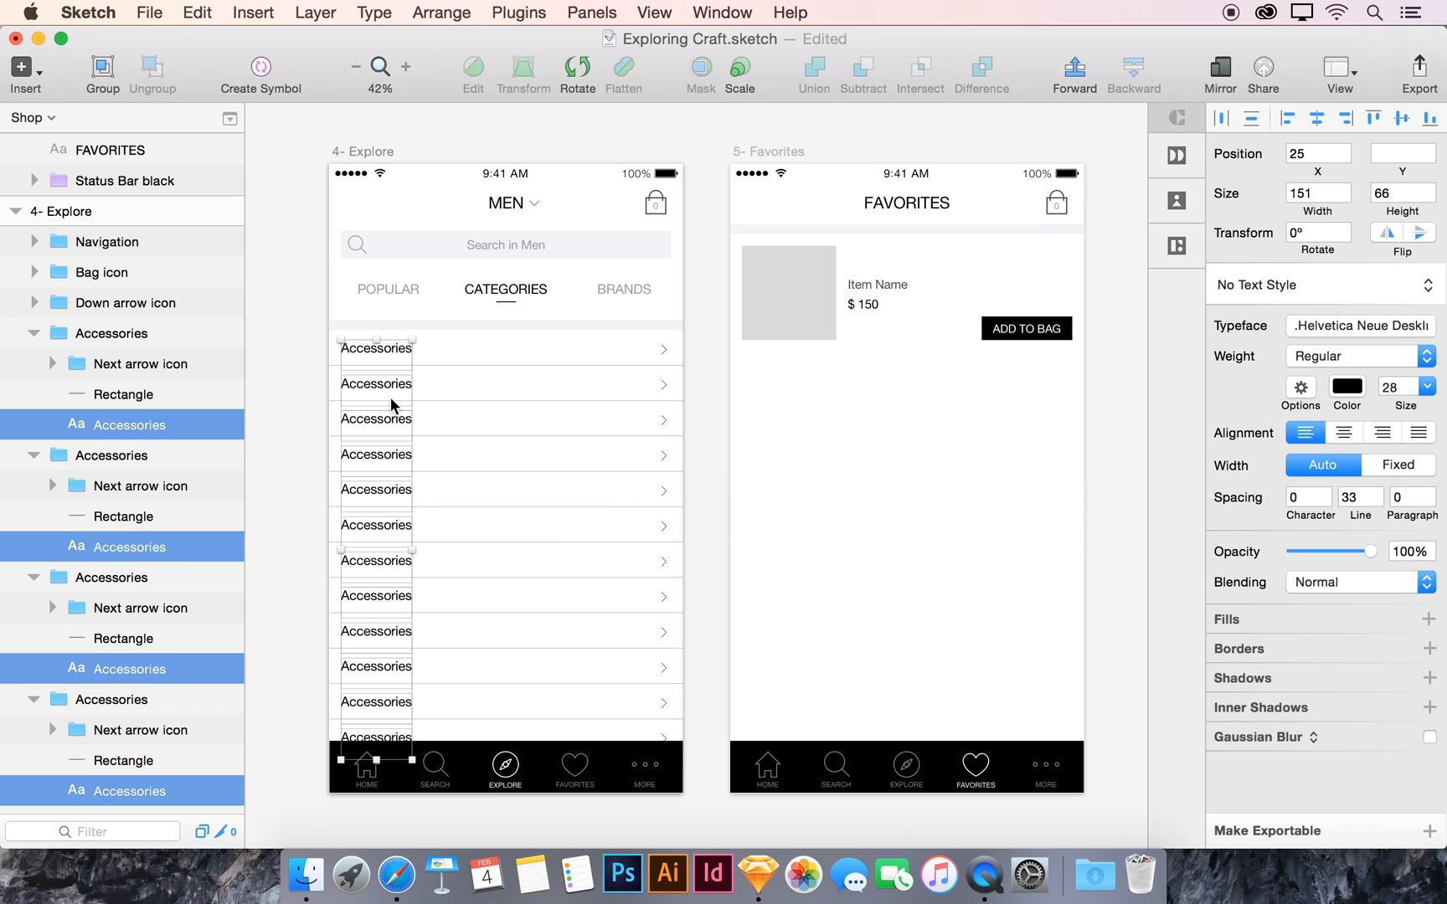
scroll(162, 433, down, 5)
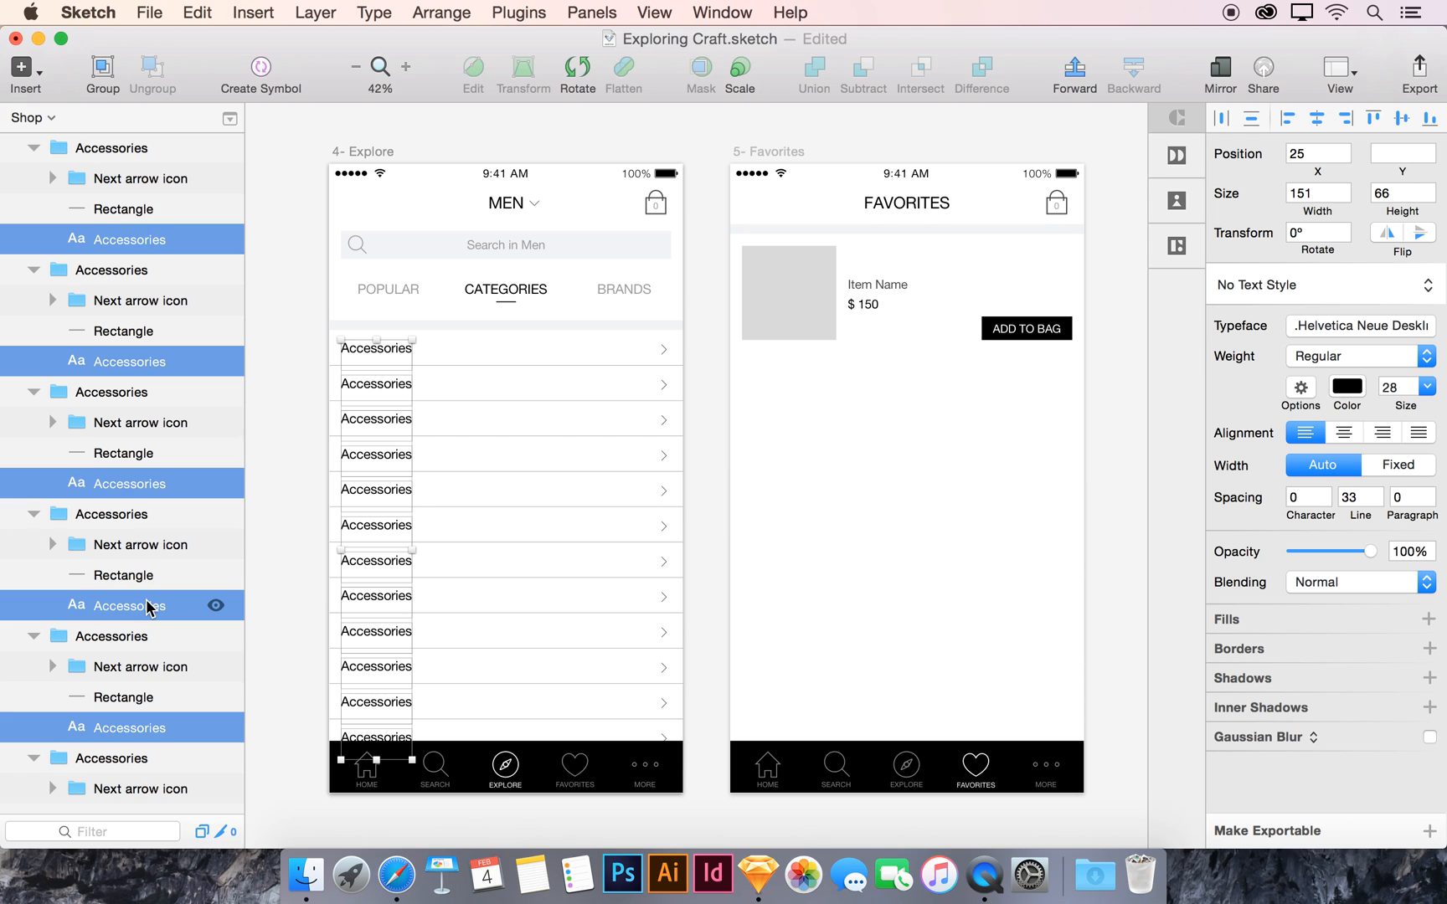
Step: Load nordstrom.com as the web source in Craft's Type tool for the selected Accessories labels
scroll(147, 606, up, 3)
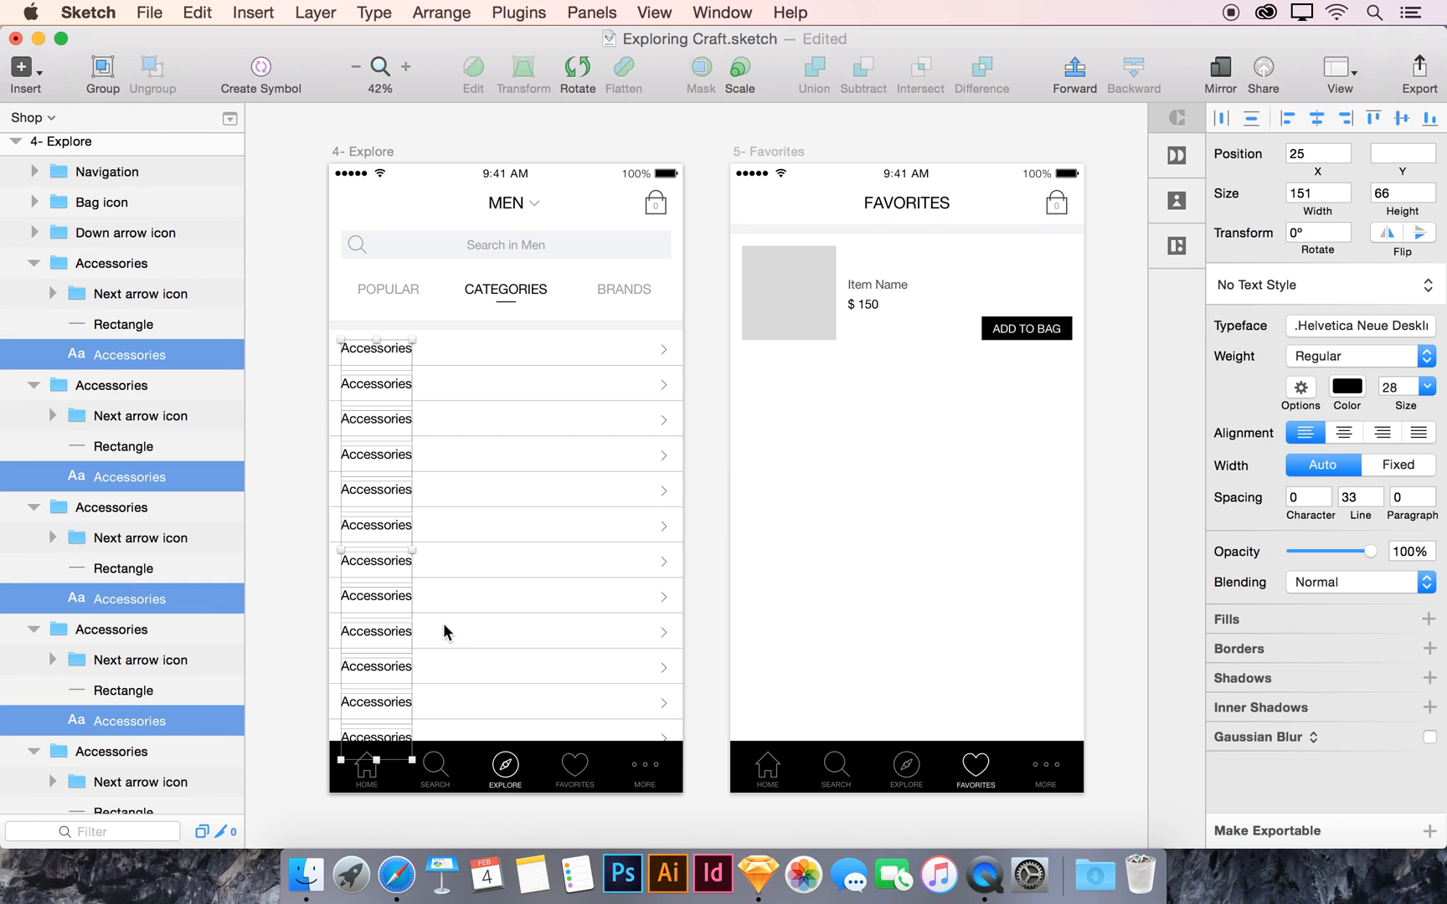
click(1182, 249)
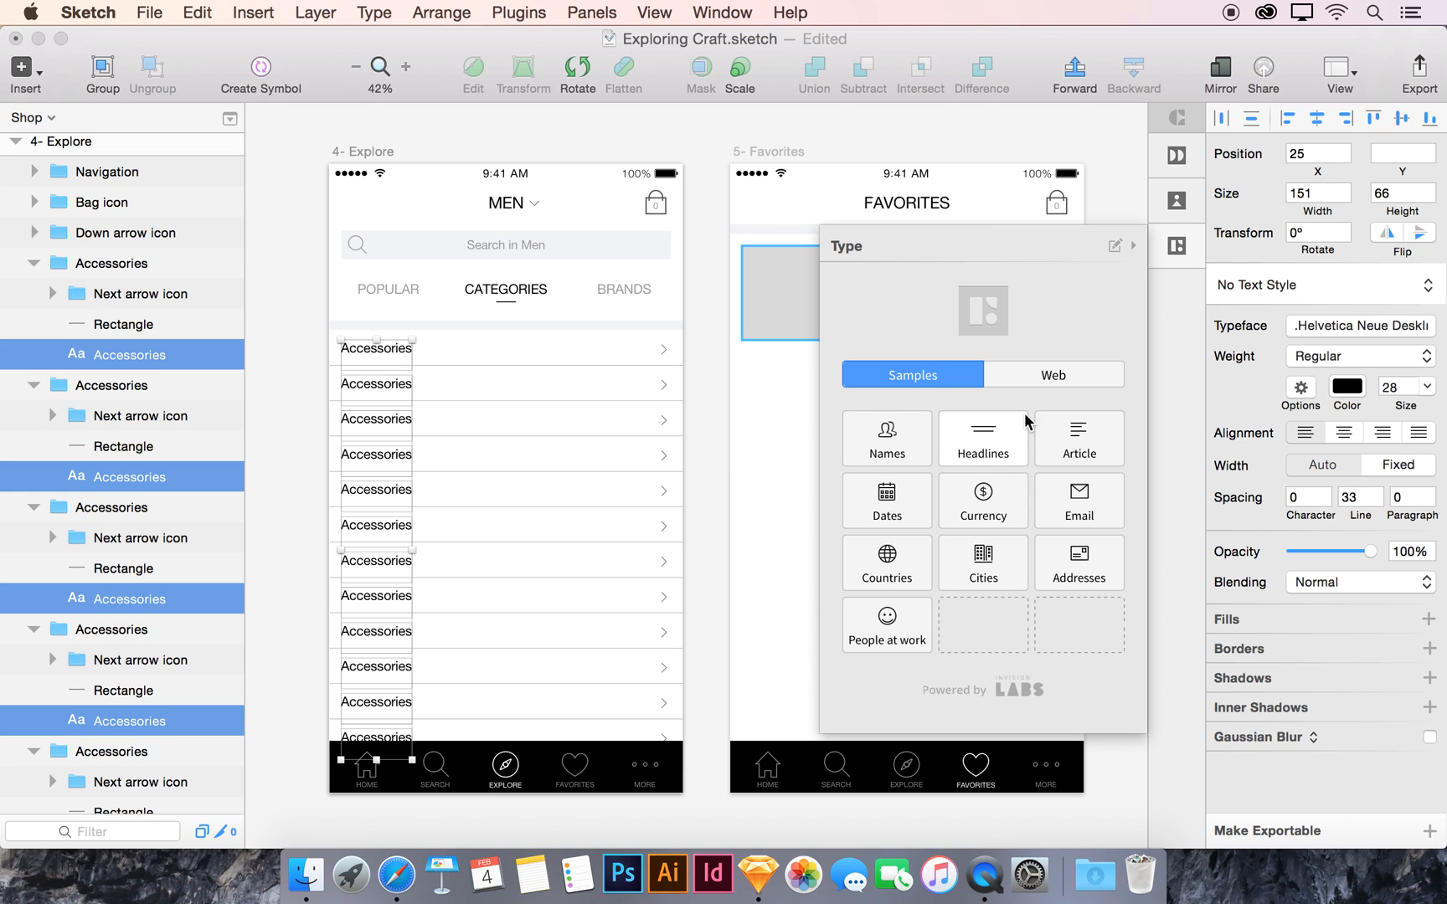
click(1023, 379)
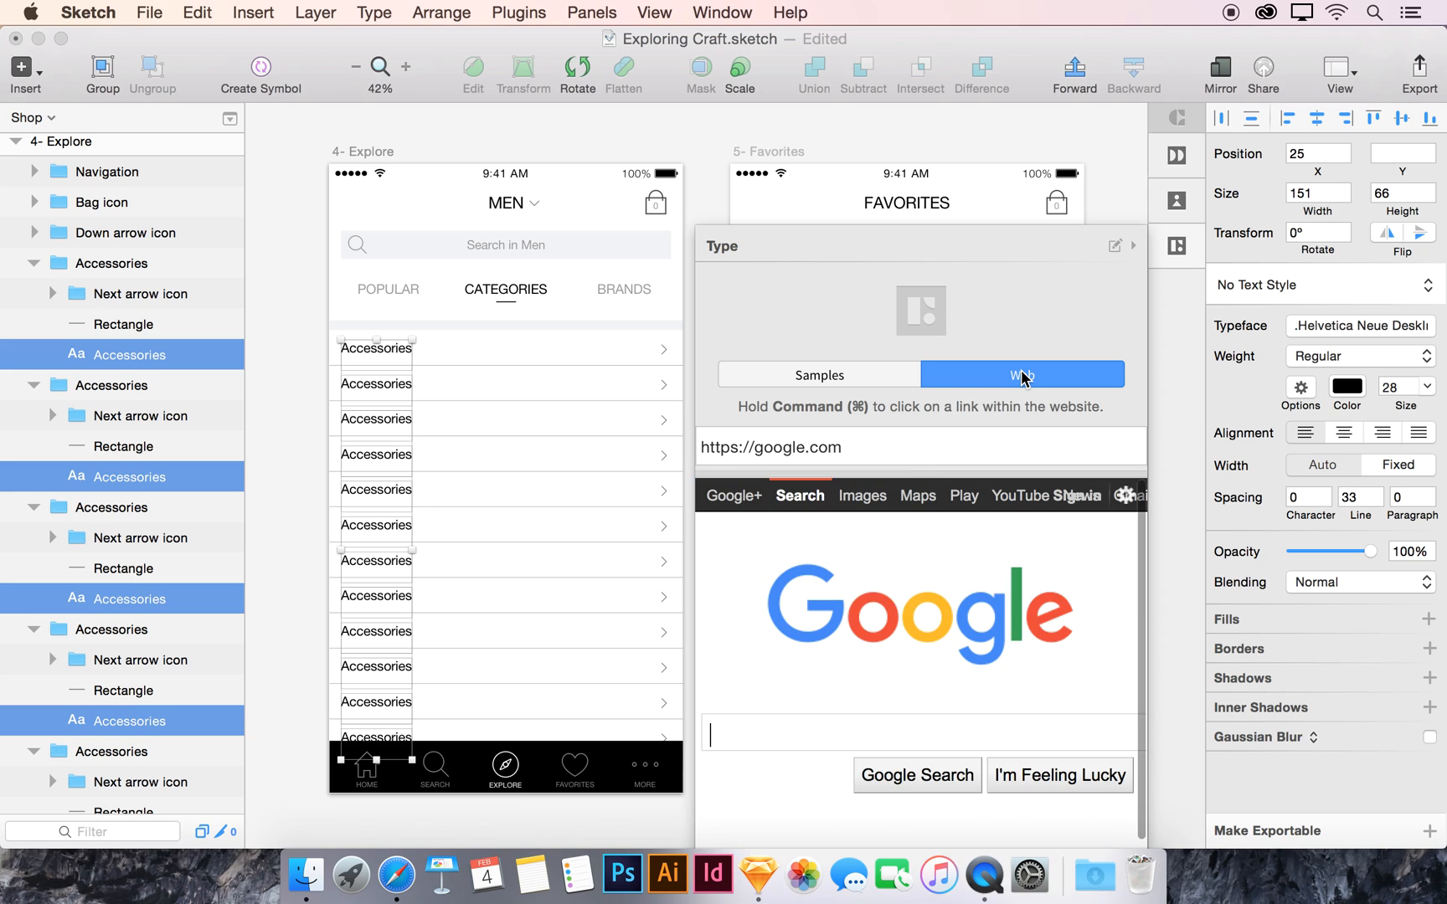
triple_click(869, 444)
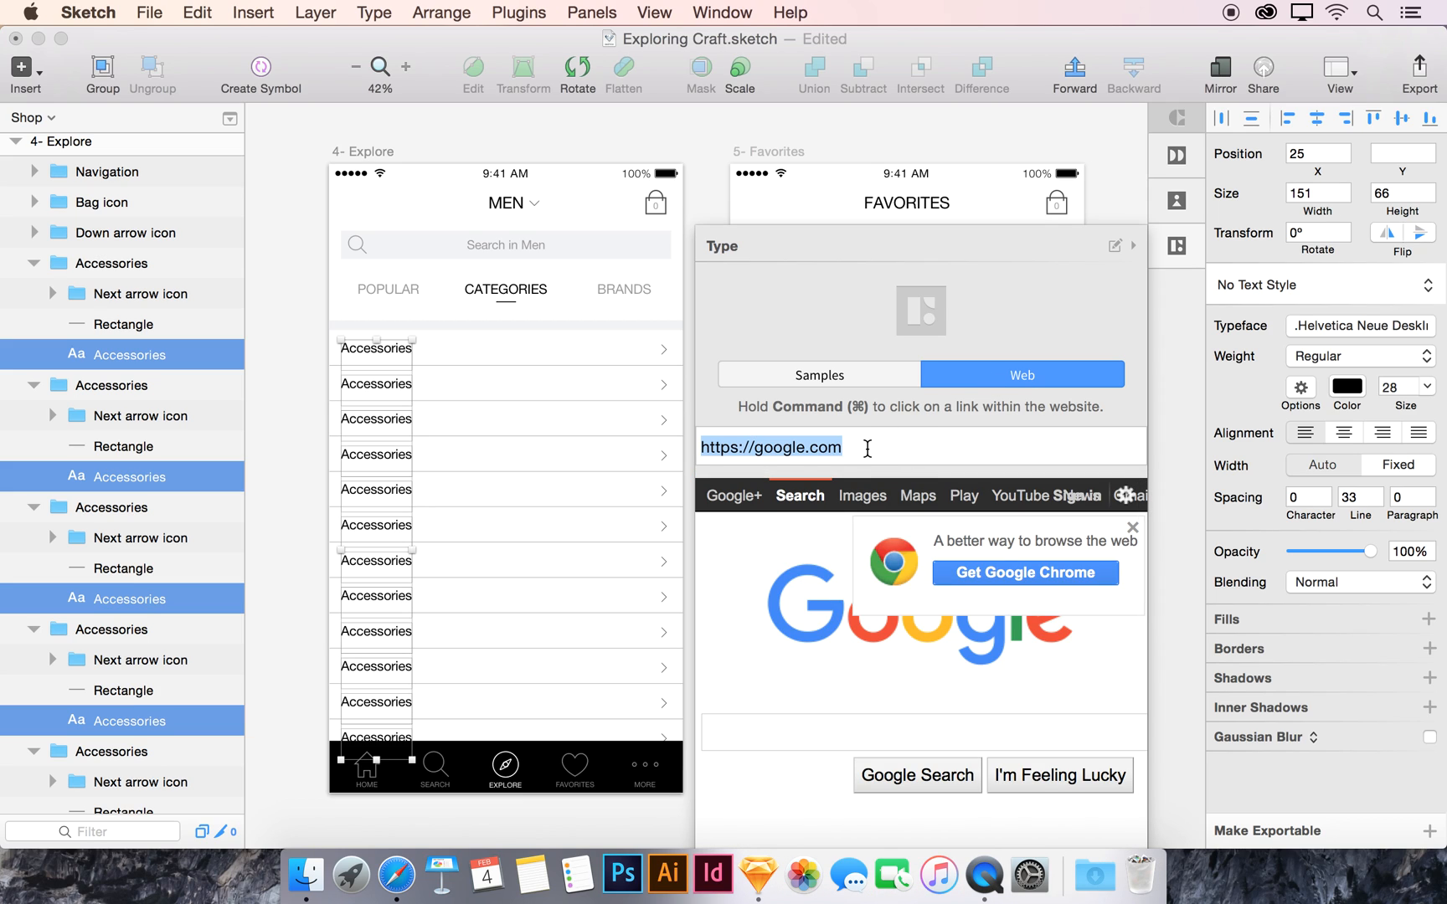
text(nordstrom.com)
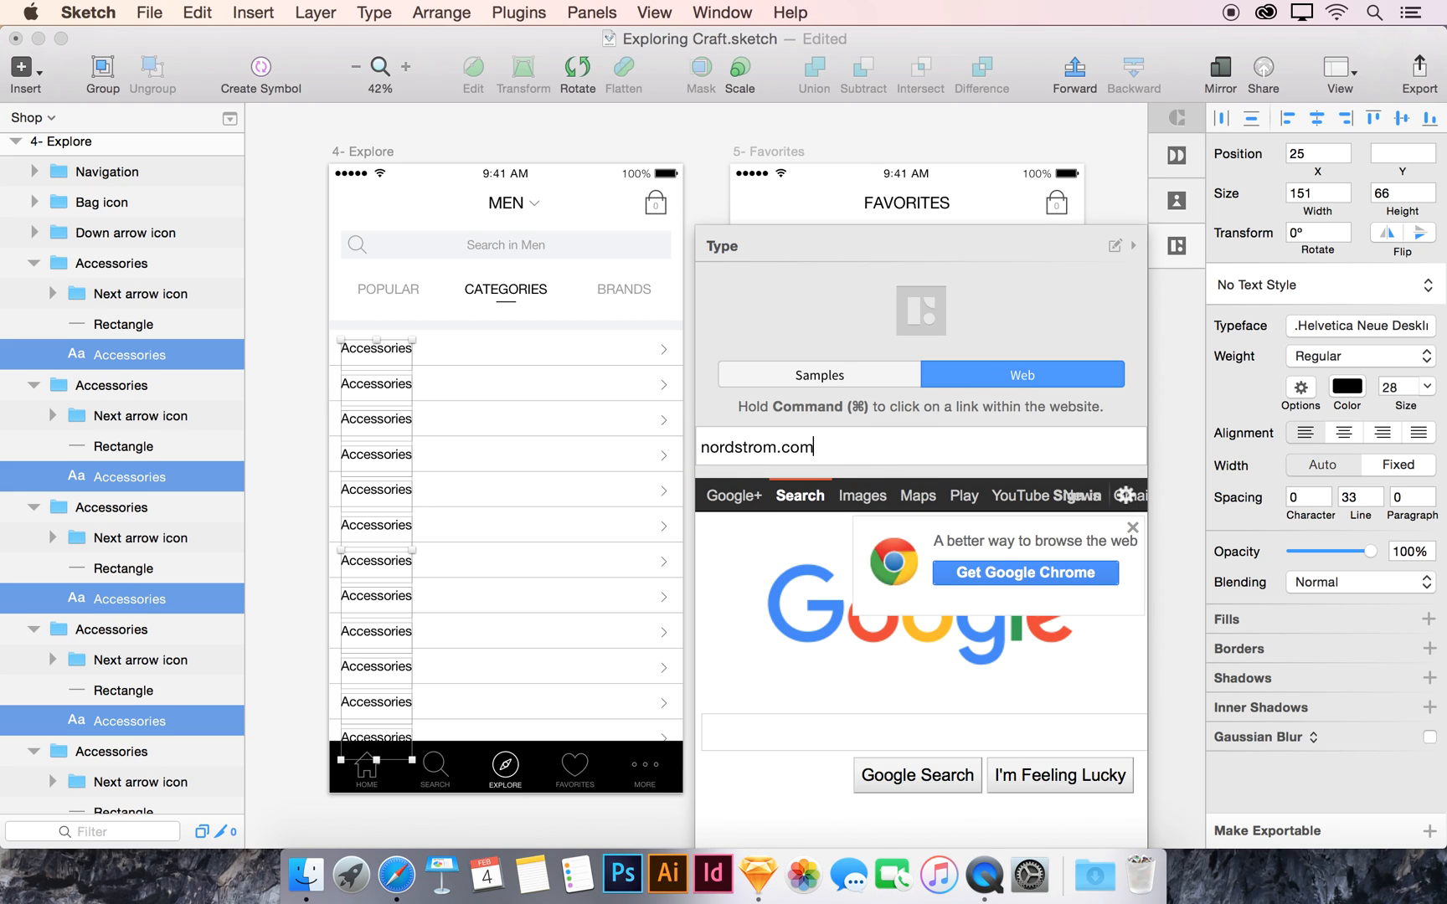
key(Return)
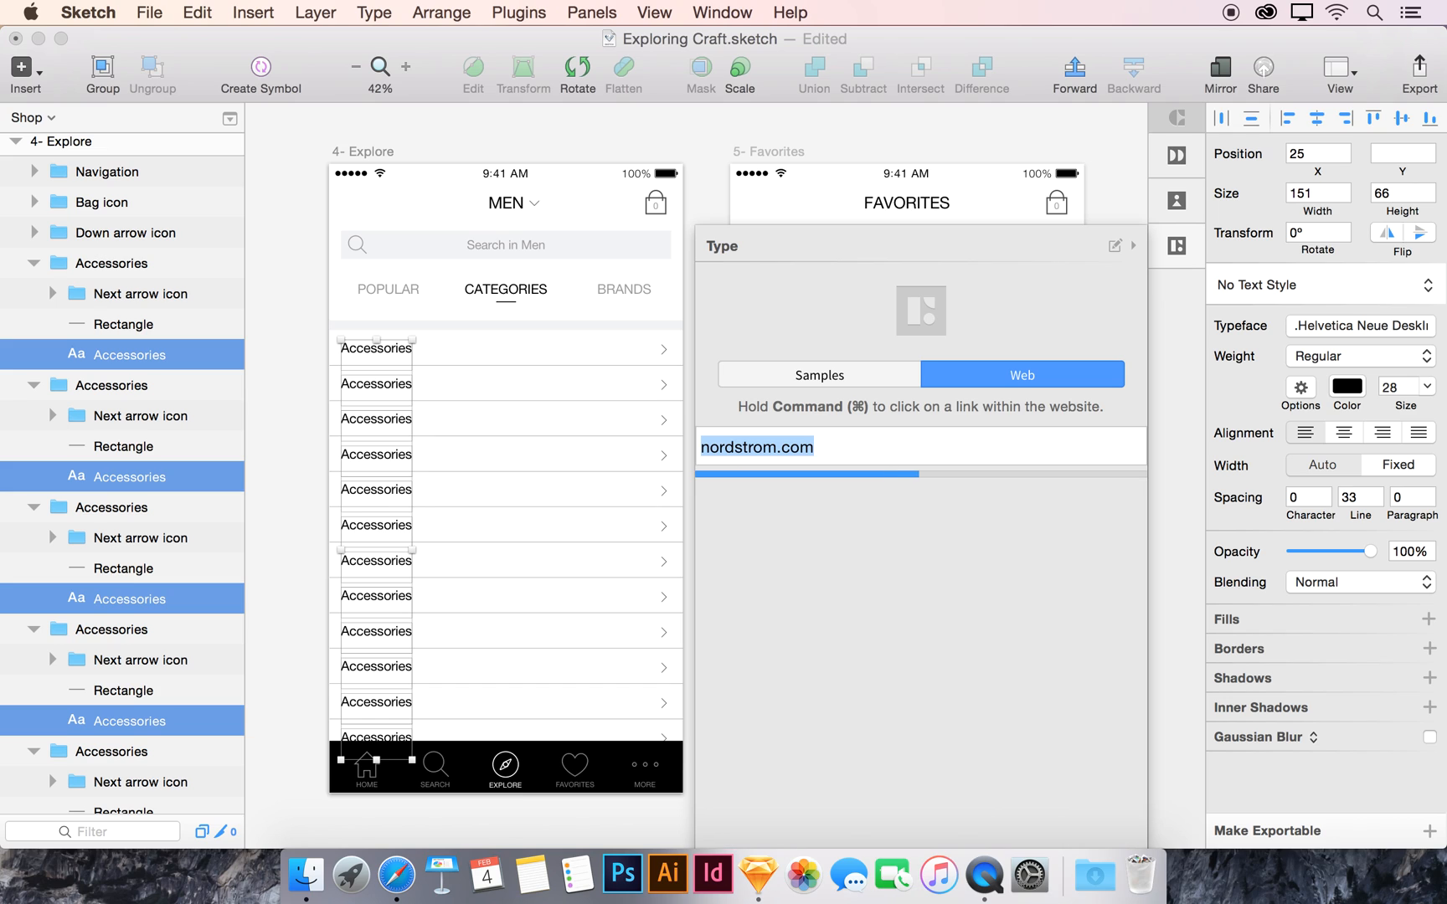
Step: Open the Men section of the Nordstrom site inside the Type tool's web view
scroll(961, 592, down, 5)
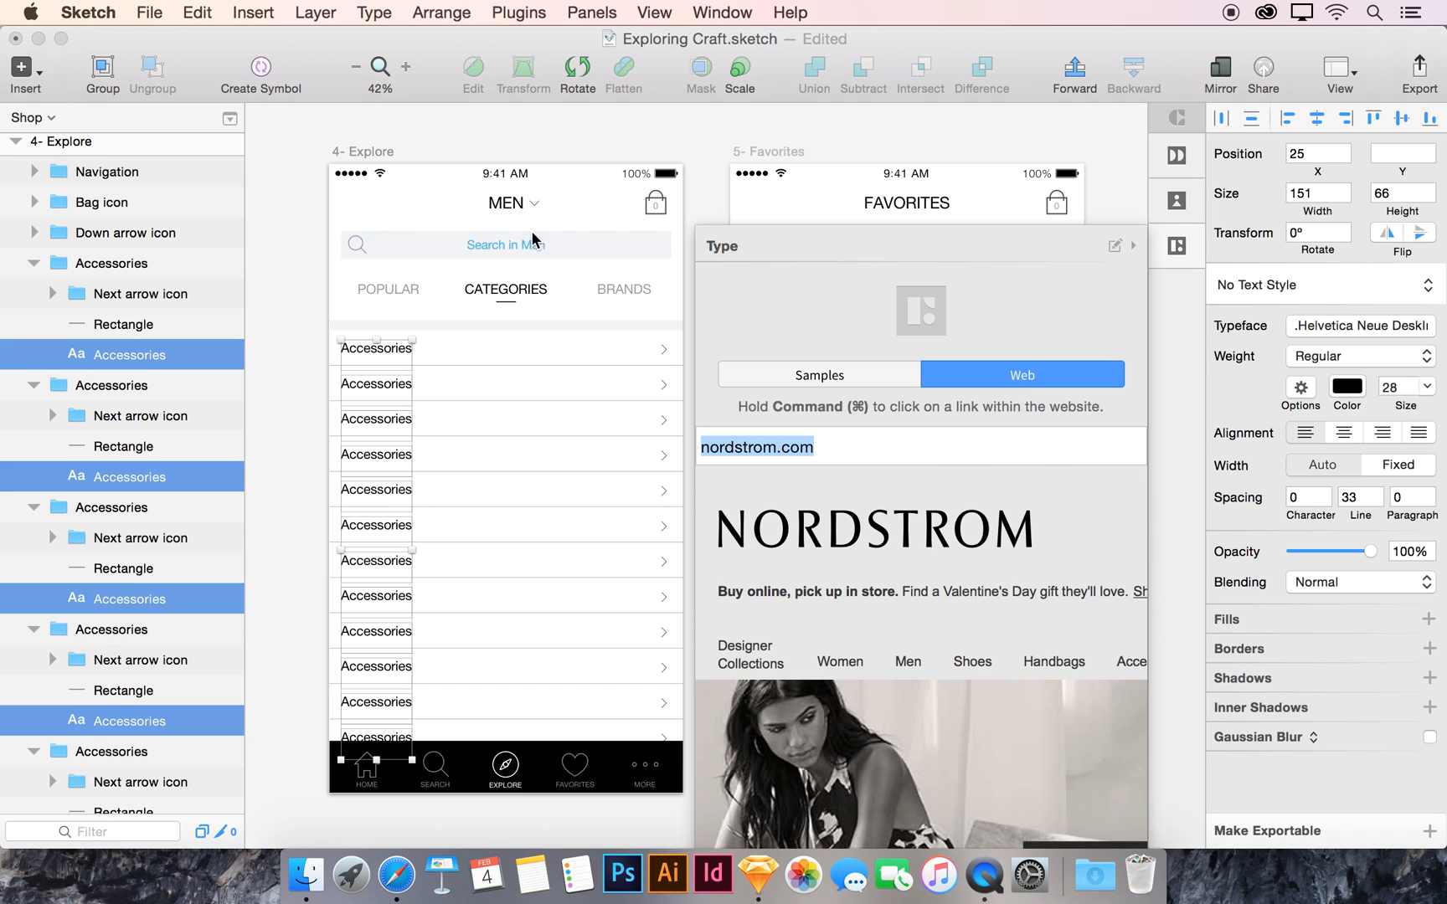
scroll(971, 538, down, 3)
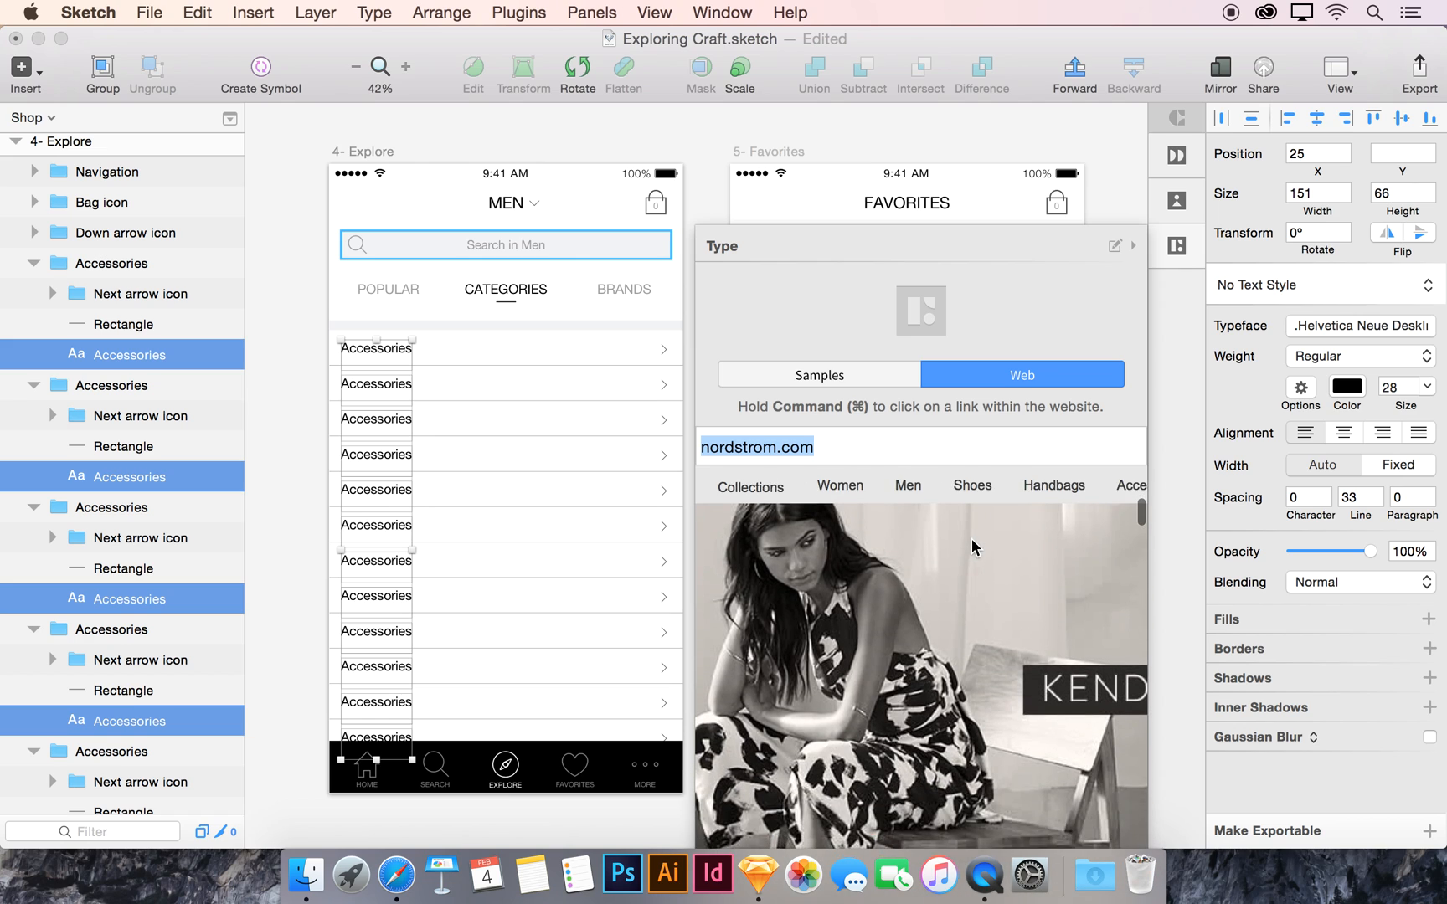
scroll(963, 543, up, 2)
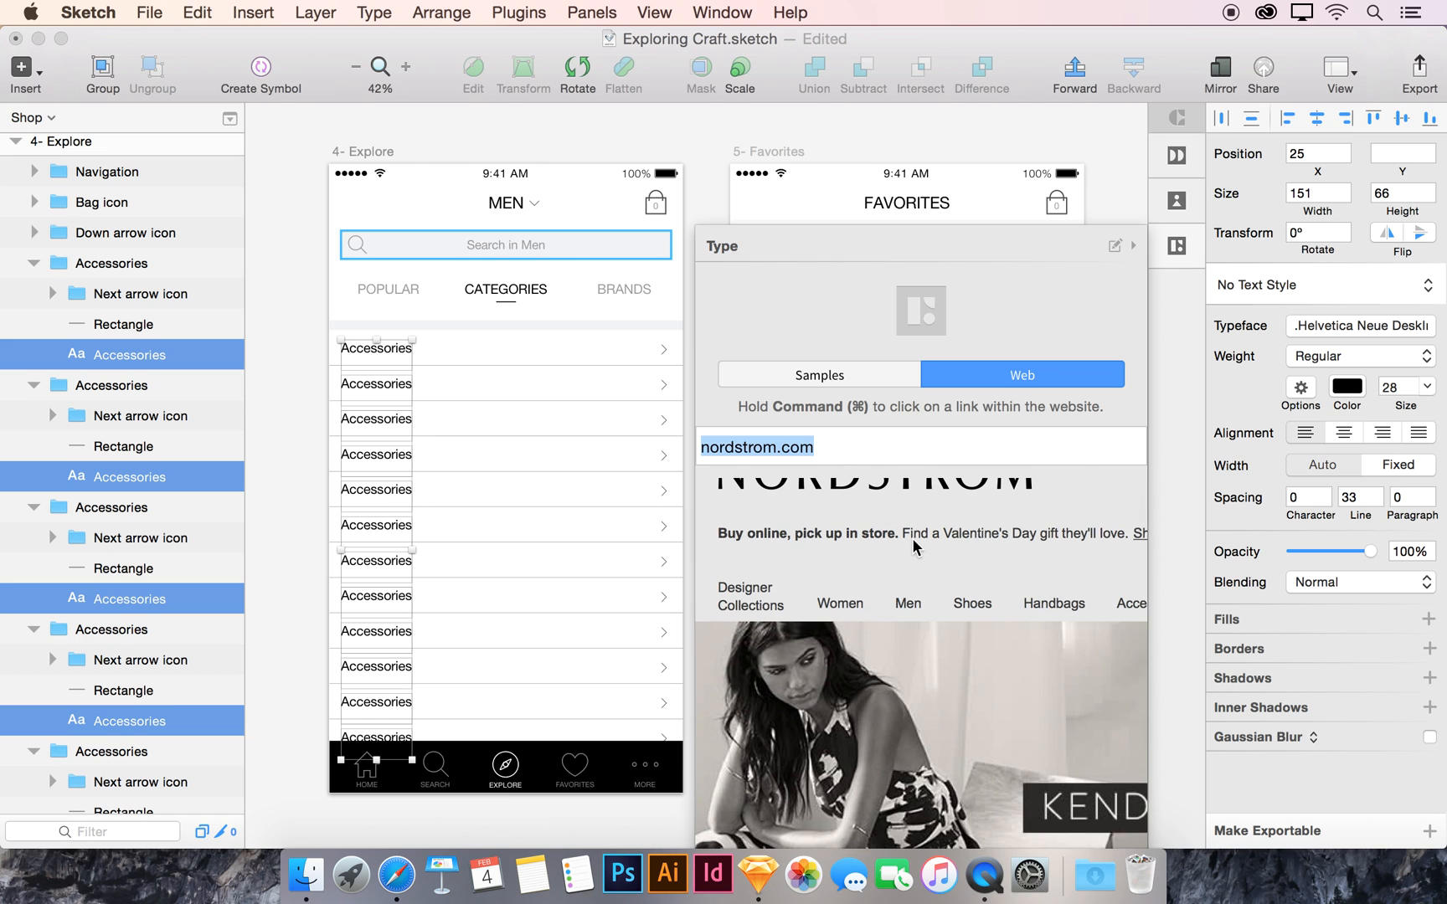
click(909, 605)
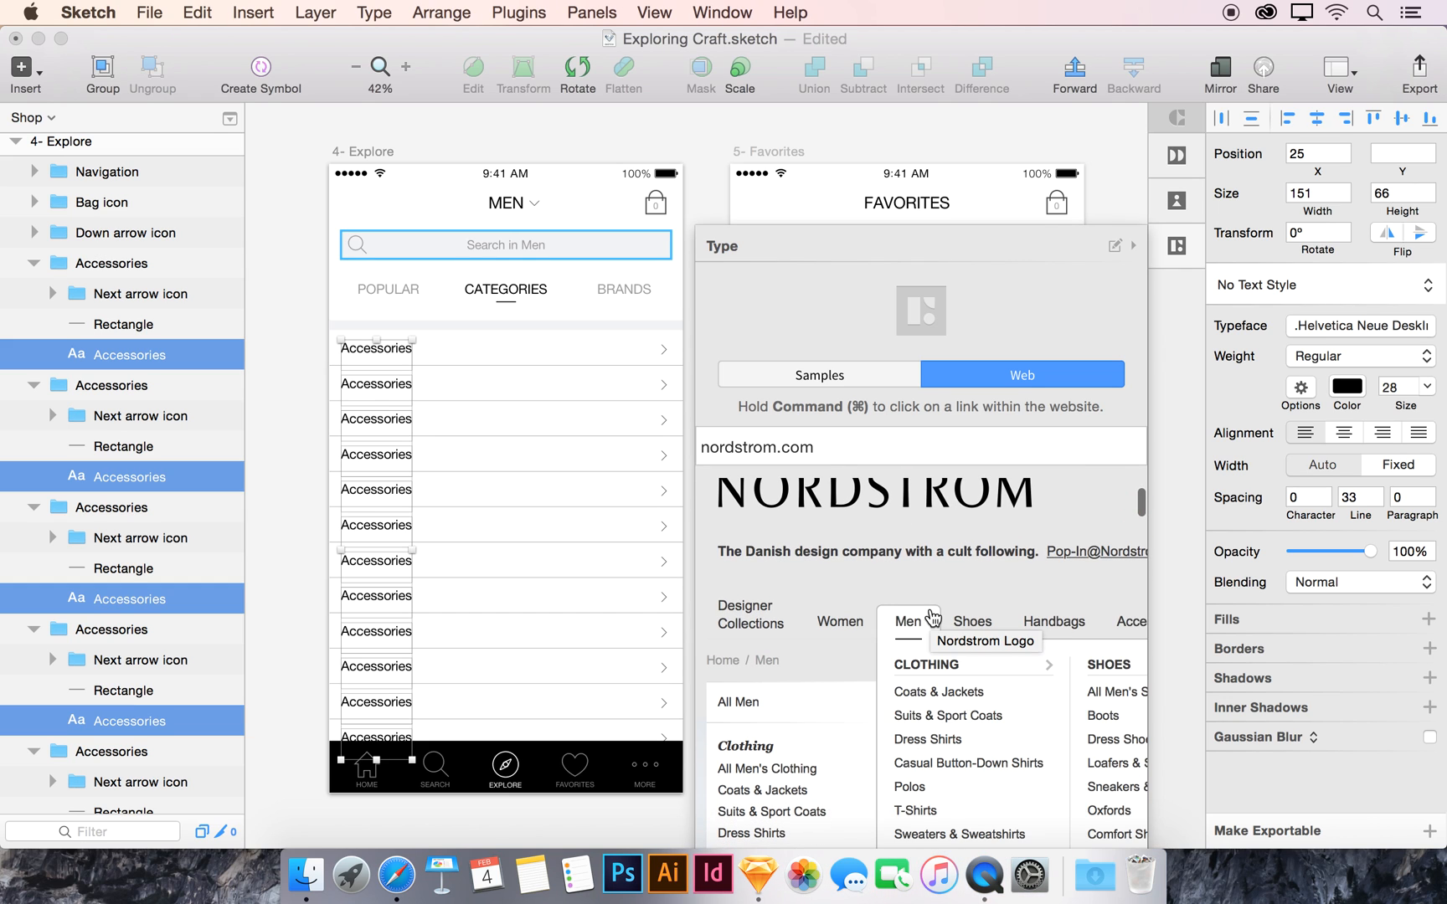
Step: Fill the twelve selected category labels from the site's men's clothing list, starting at All Men's Clothing, and clear the selection
scroll(913, 628, down, 5)
scroll(882, 586, down, 2)
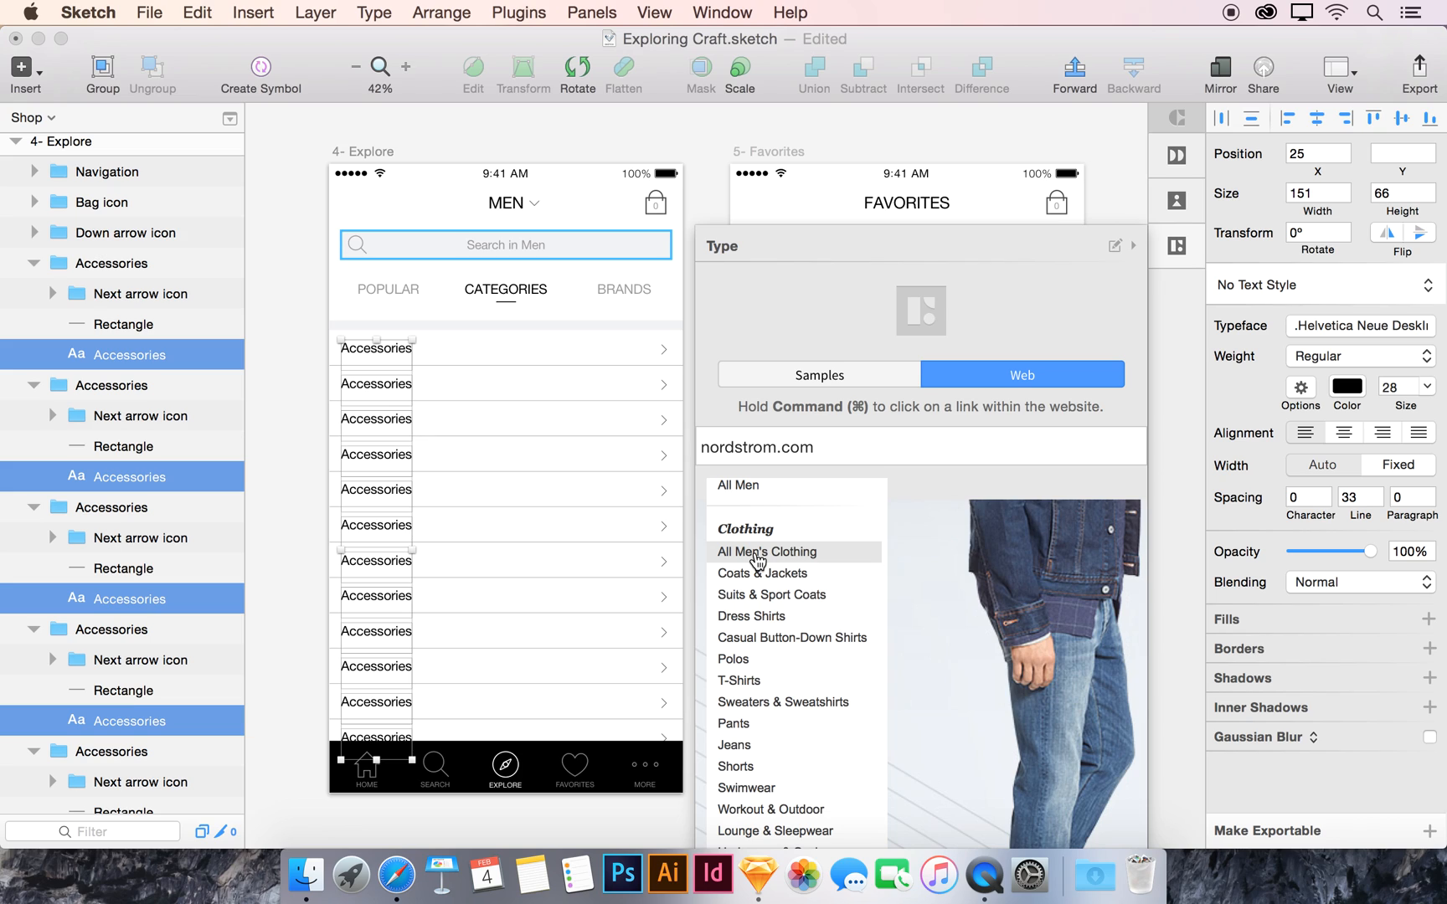
click(757, 559)
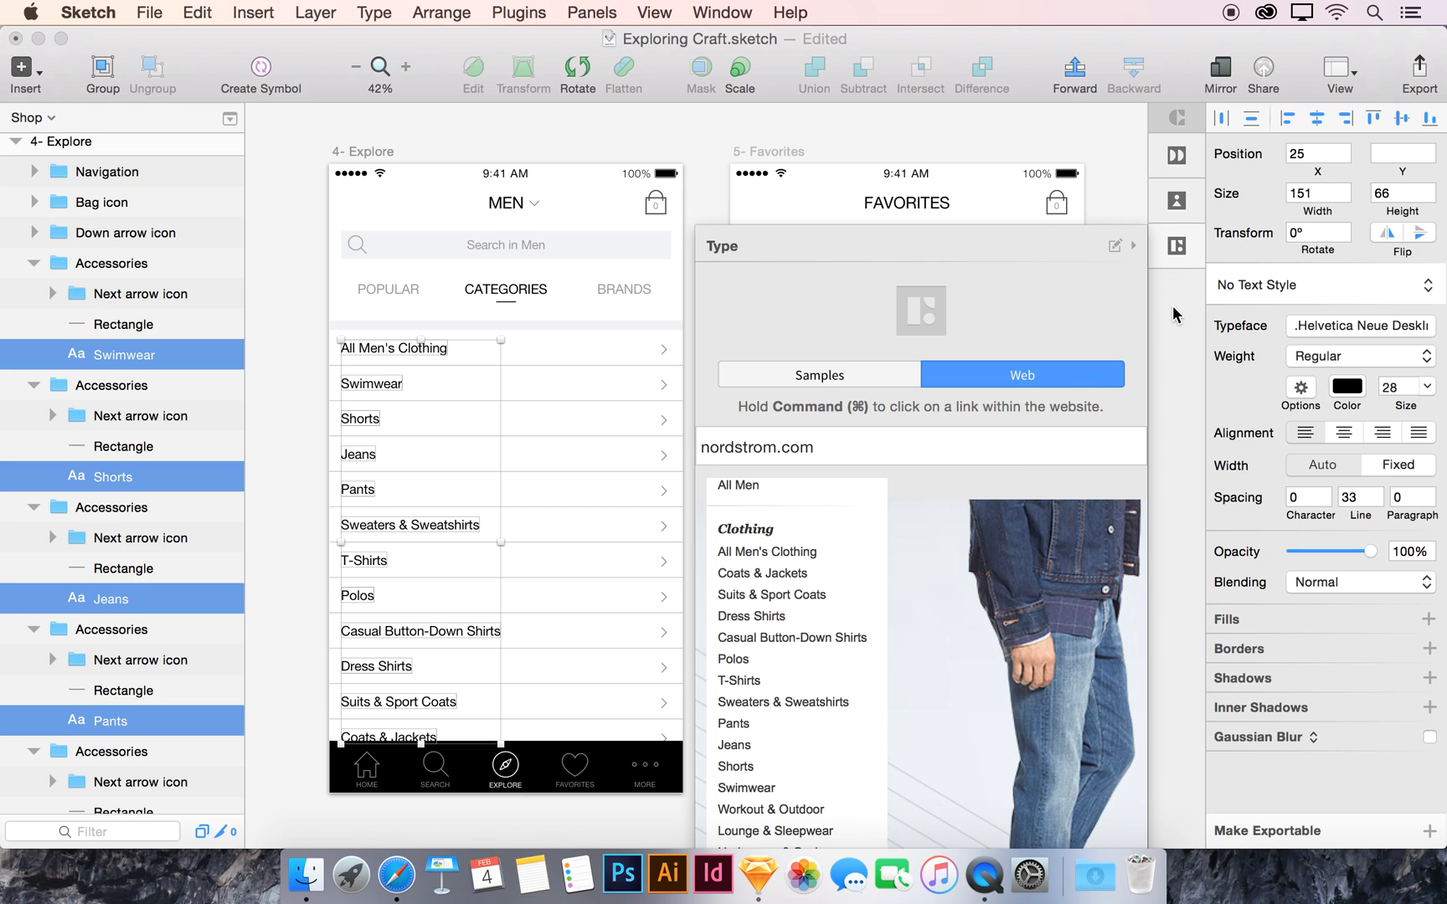
click(1175, 249)
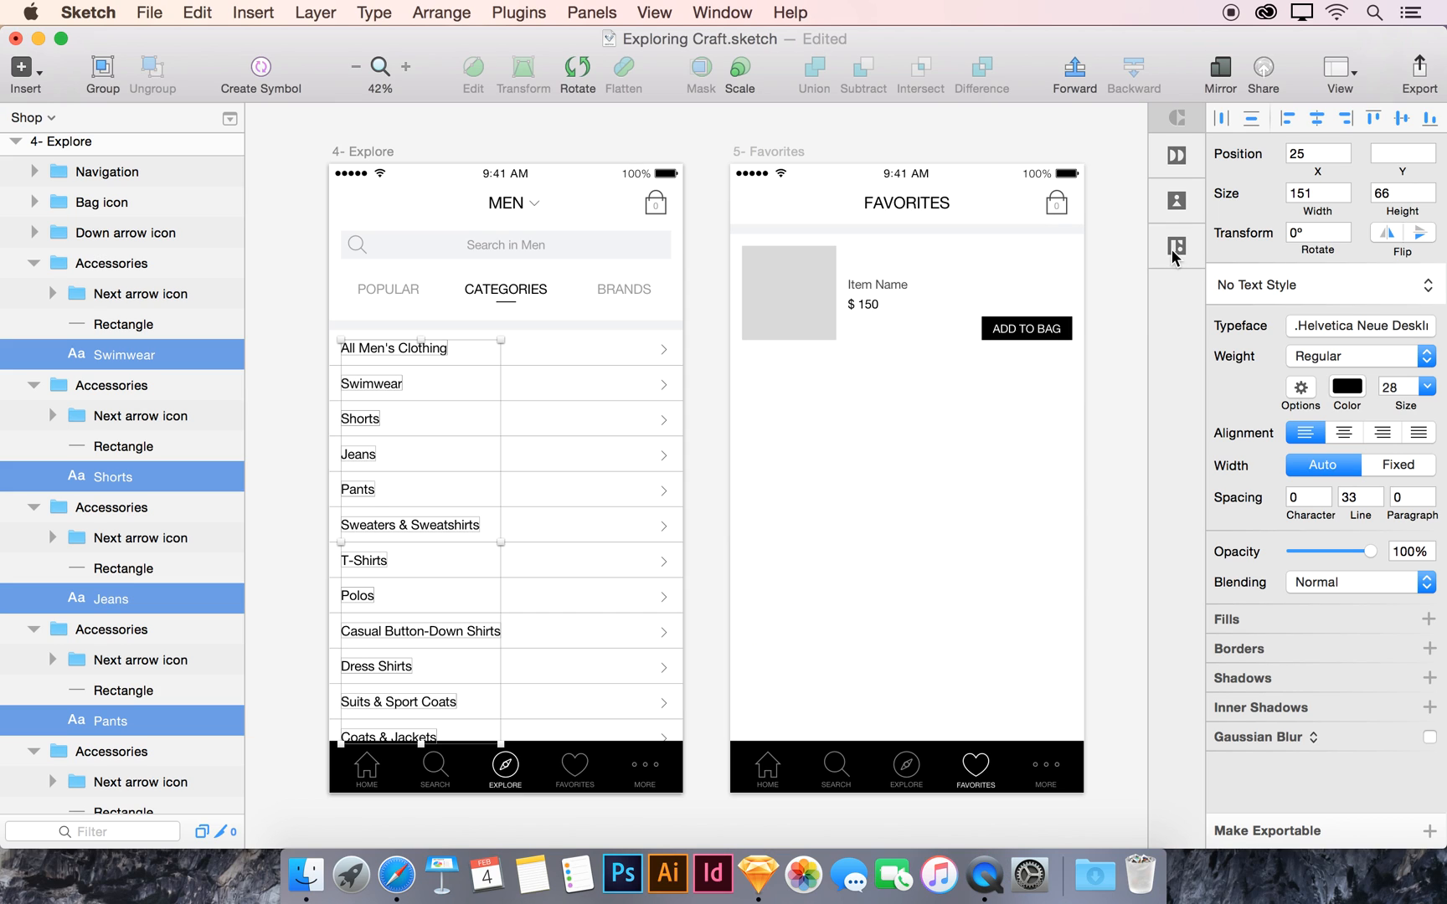
click(708, 434)
Step: Check the price text and grouping of the Item 1 row on the Favorites artboard
scroll(921, 287, right, 5)
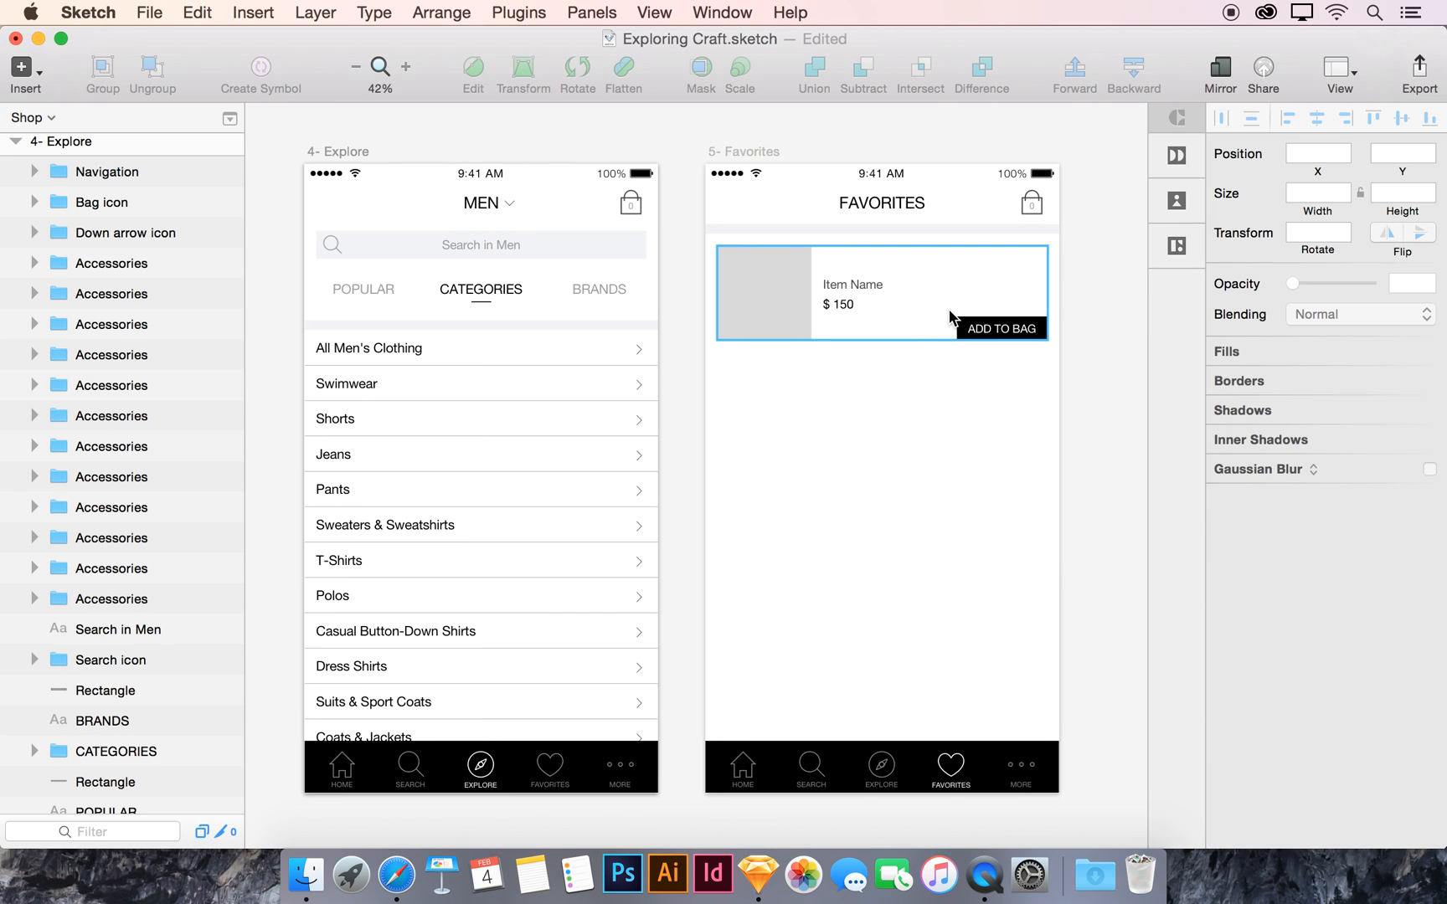
scroll(950, 316, right, 2)
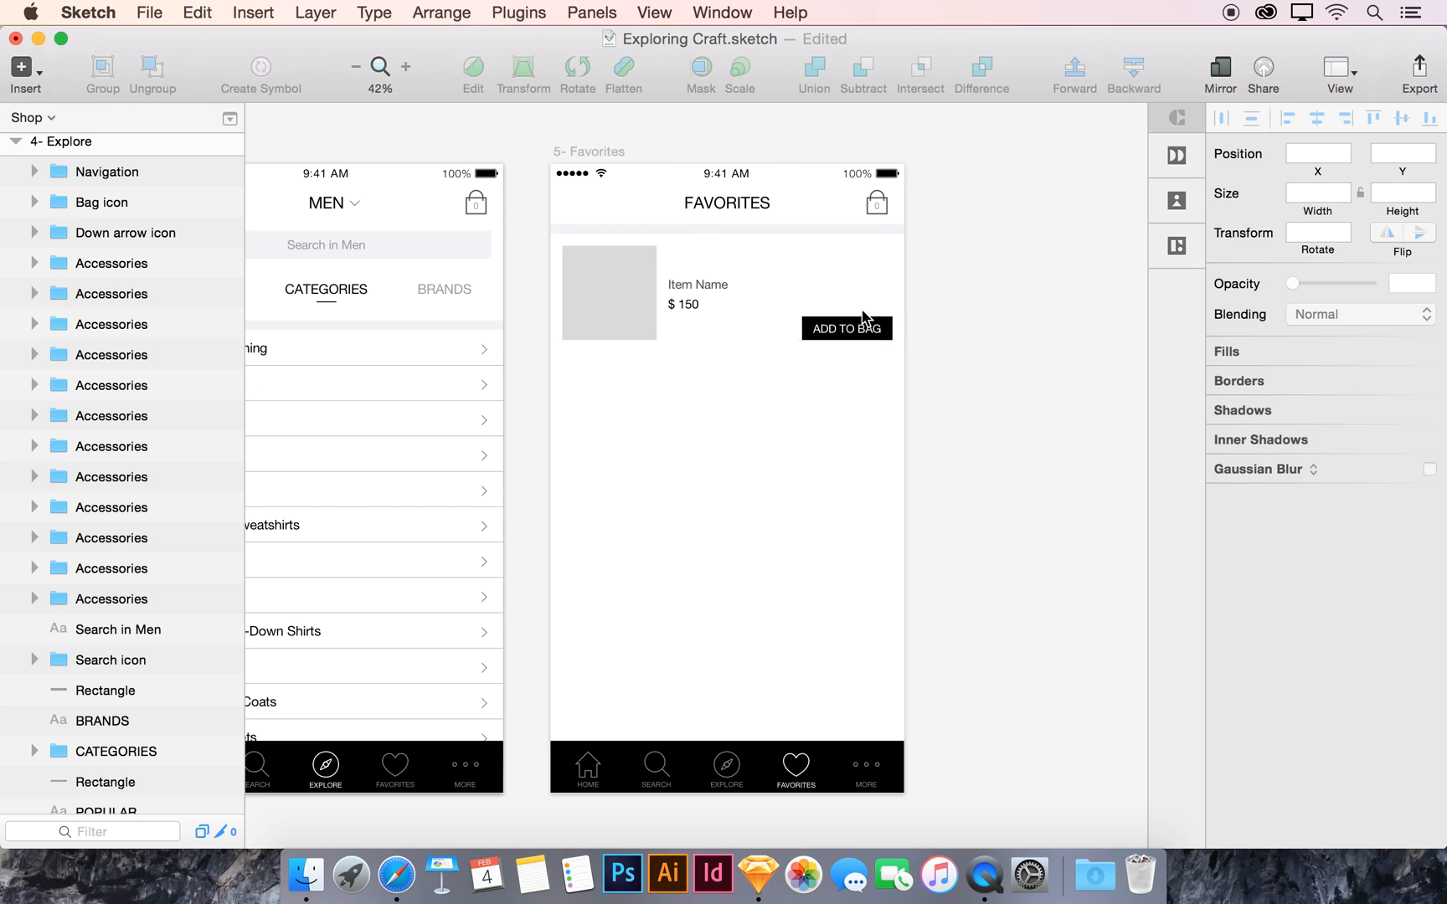
click(685, 306)
click(685, 307)
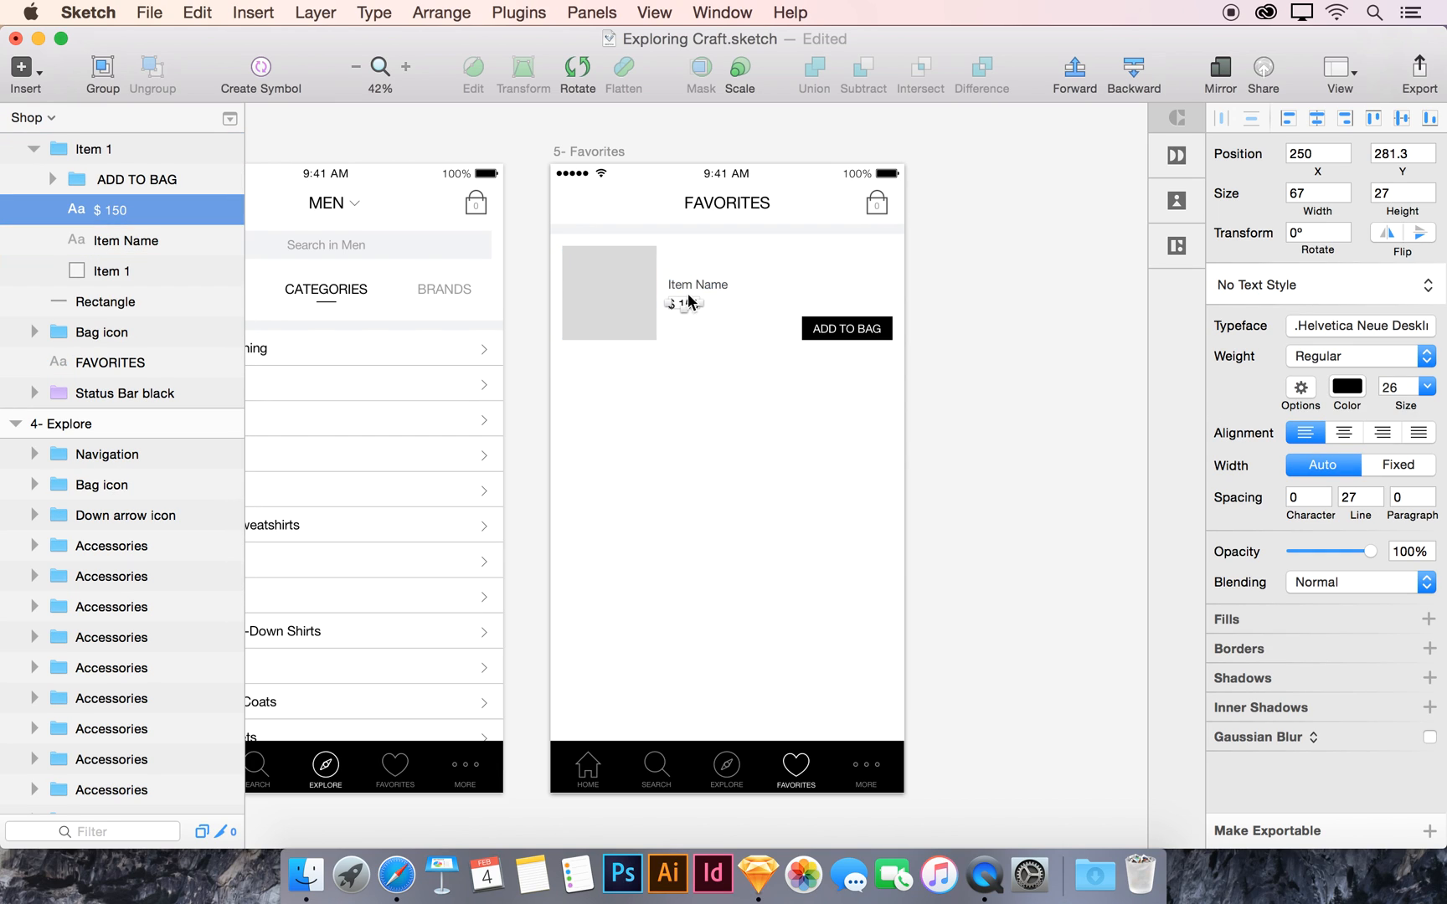
click(675, 414)
click(679, 323)
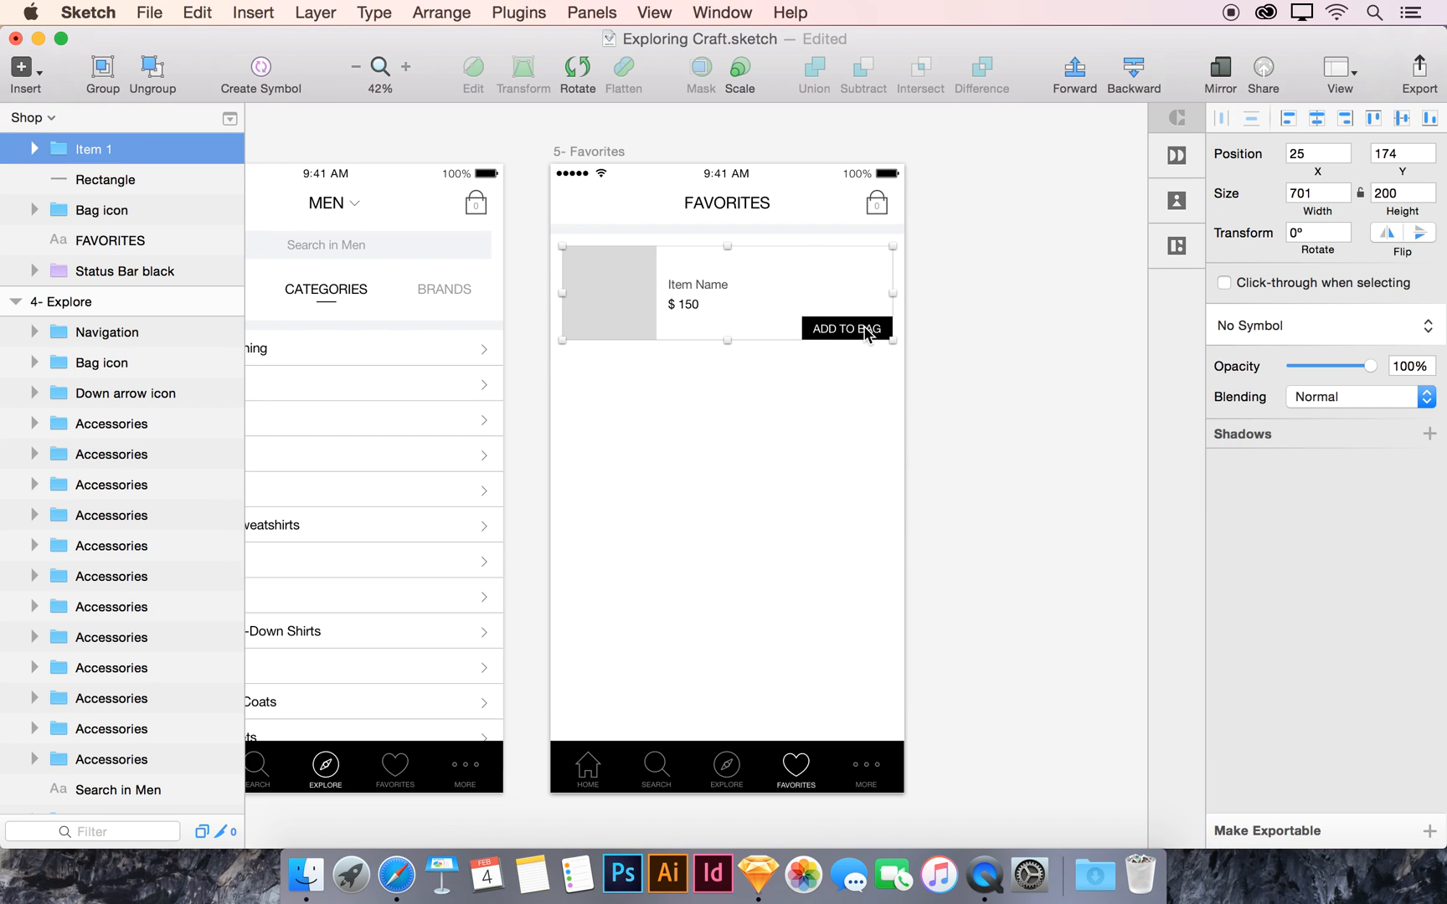
Step: With the Item Name text on the Favorites artboard selected, add Animals to the Type tool's sample categories
click(680, 287)
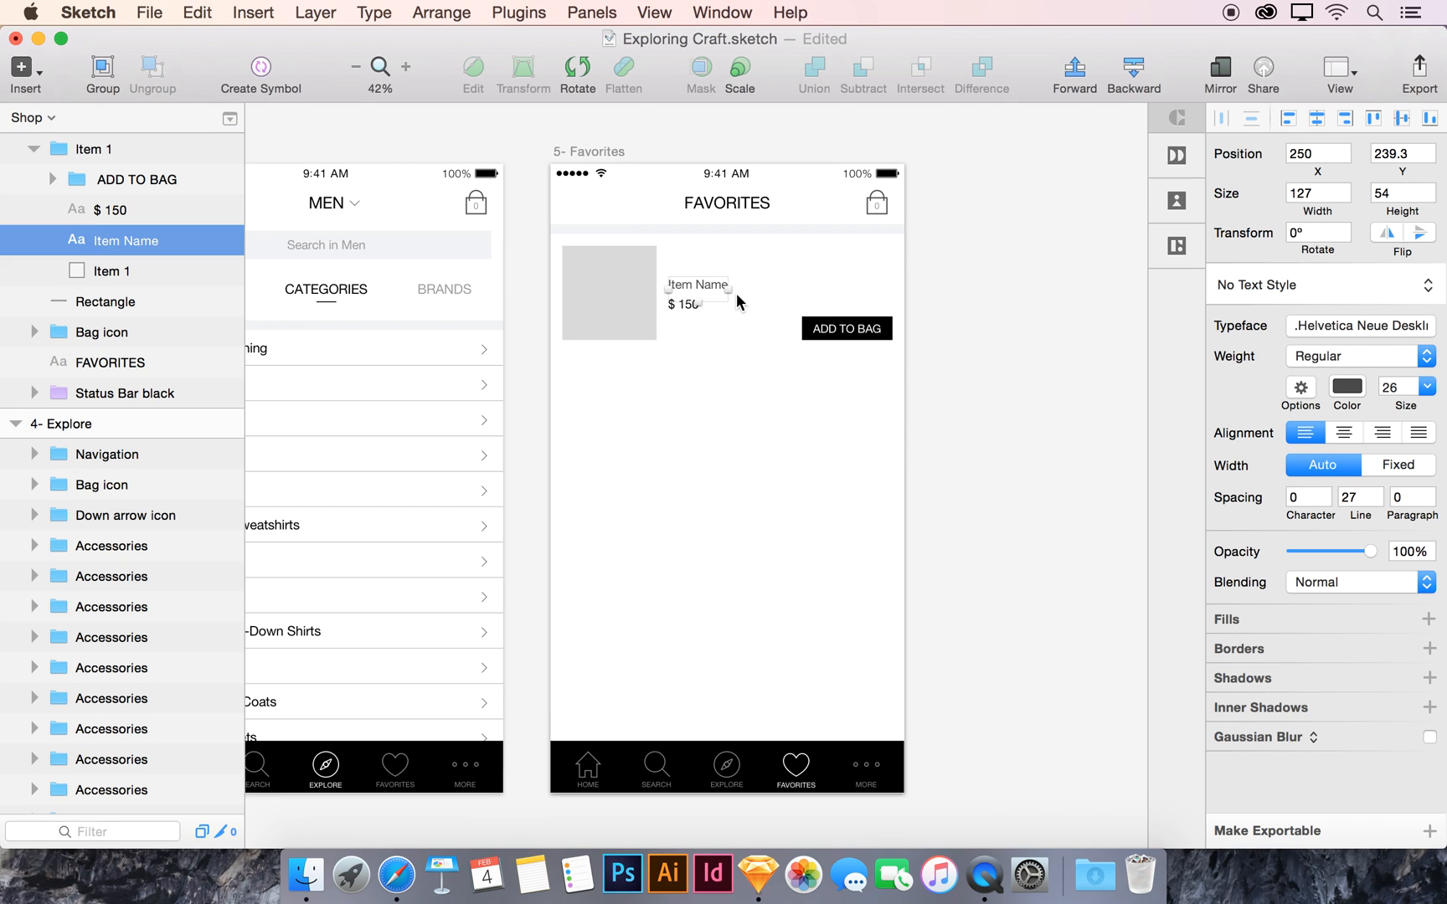
click(1177, 244)
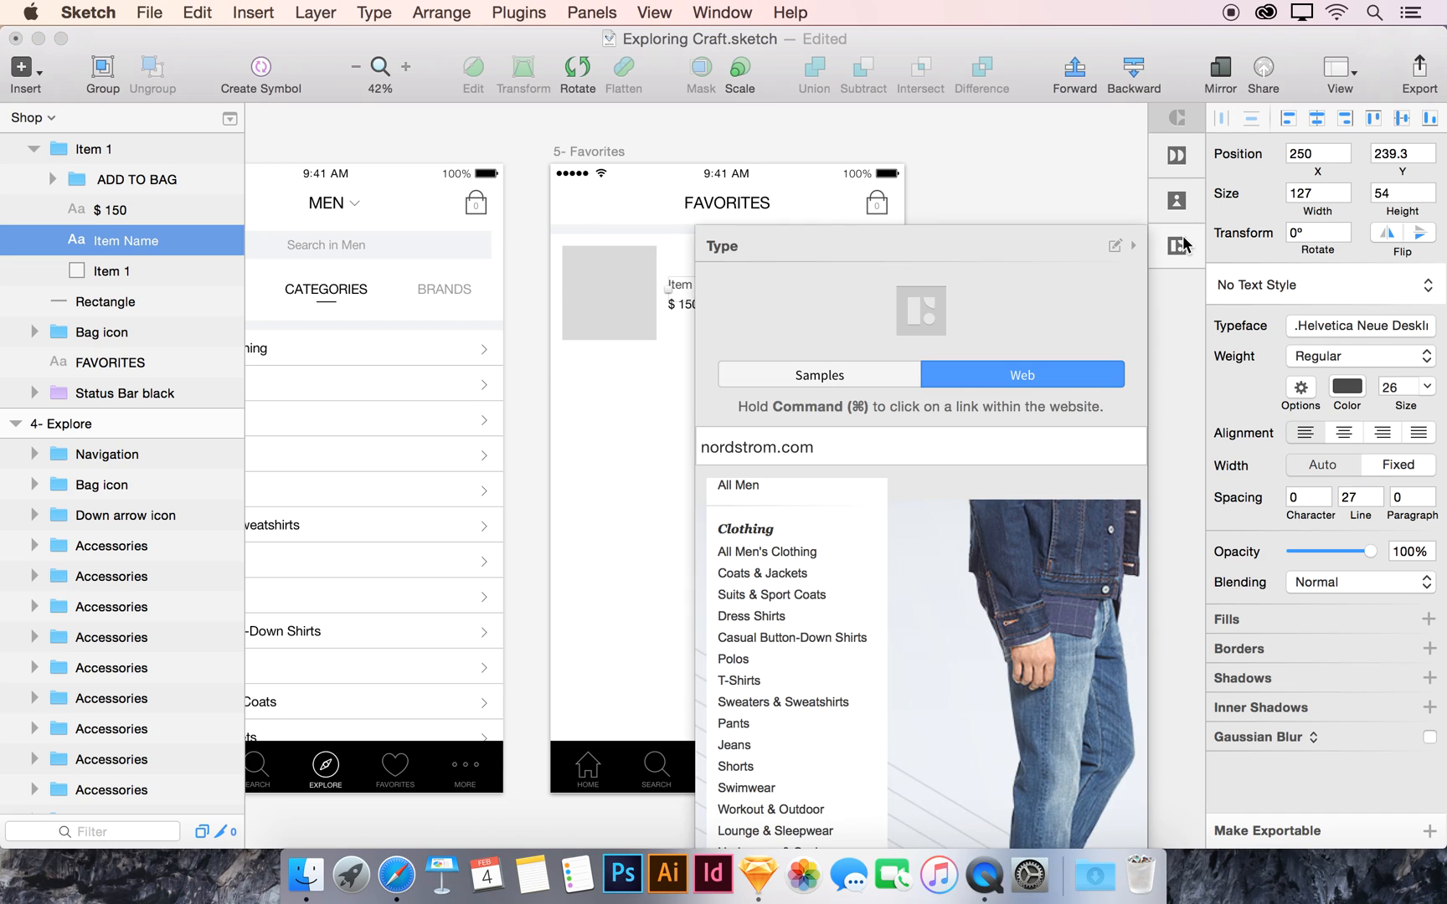
click(889, 374)
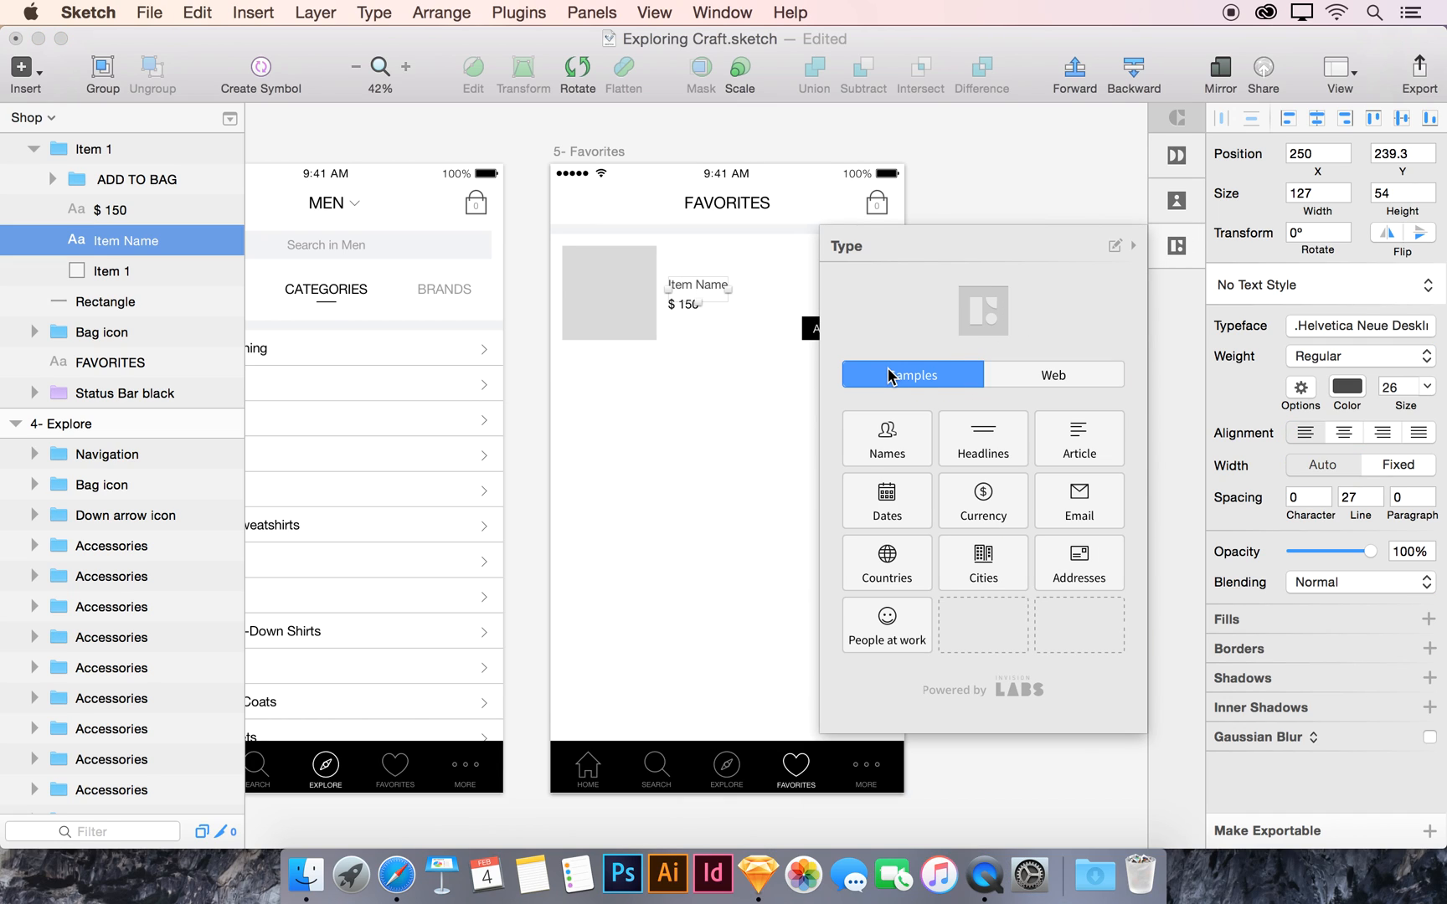
click(979, 610)
scroll(980, 615, down, 3)
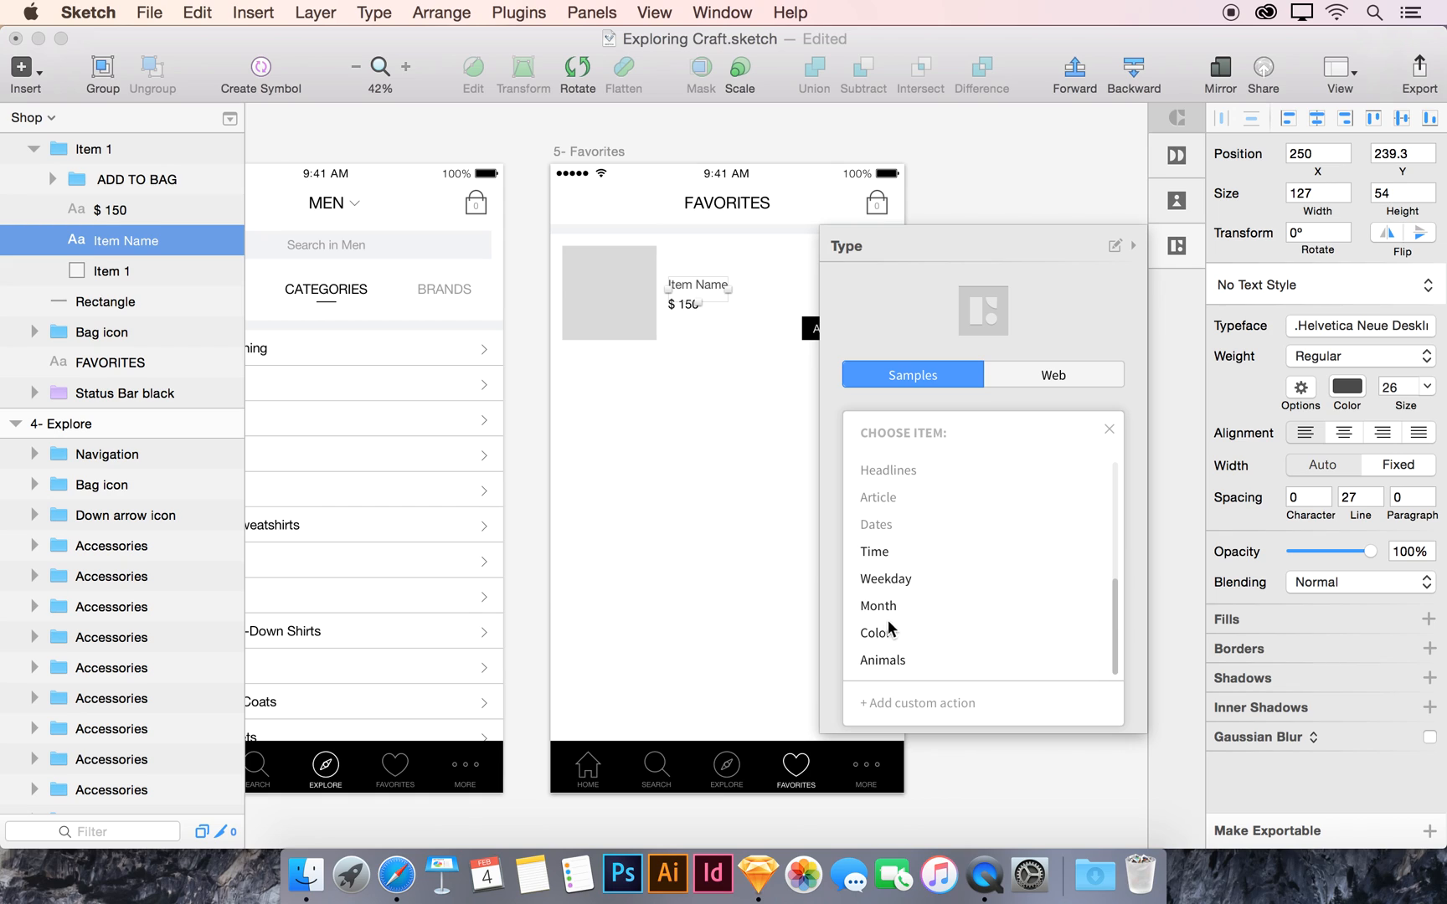
click(875, 661)
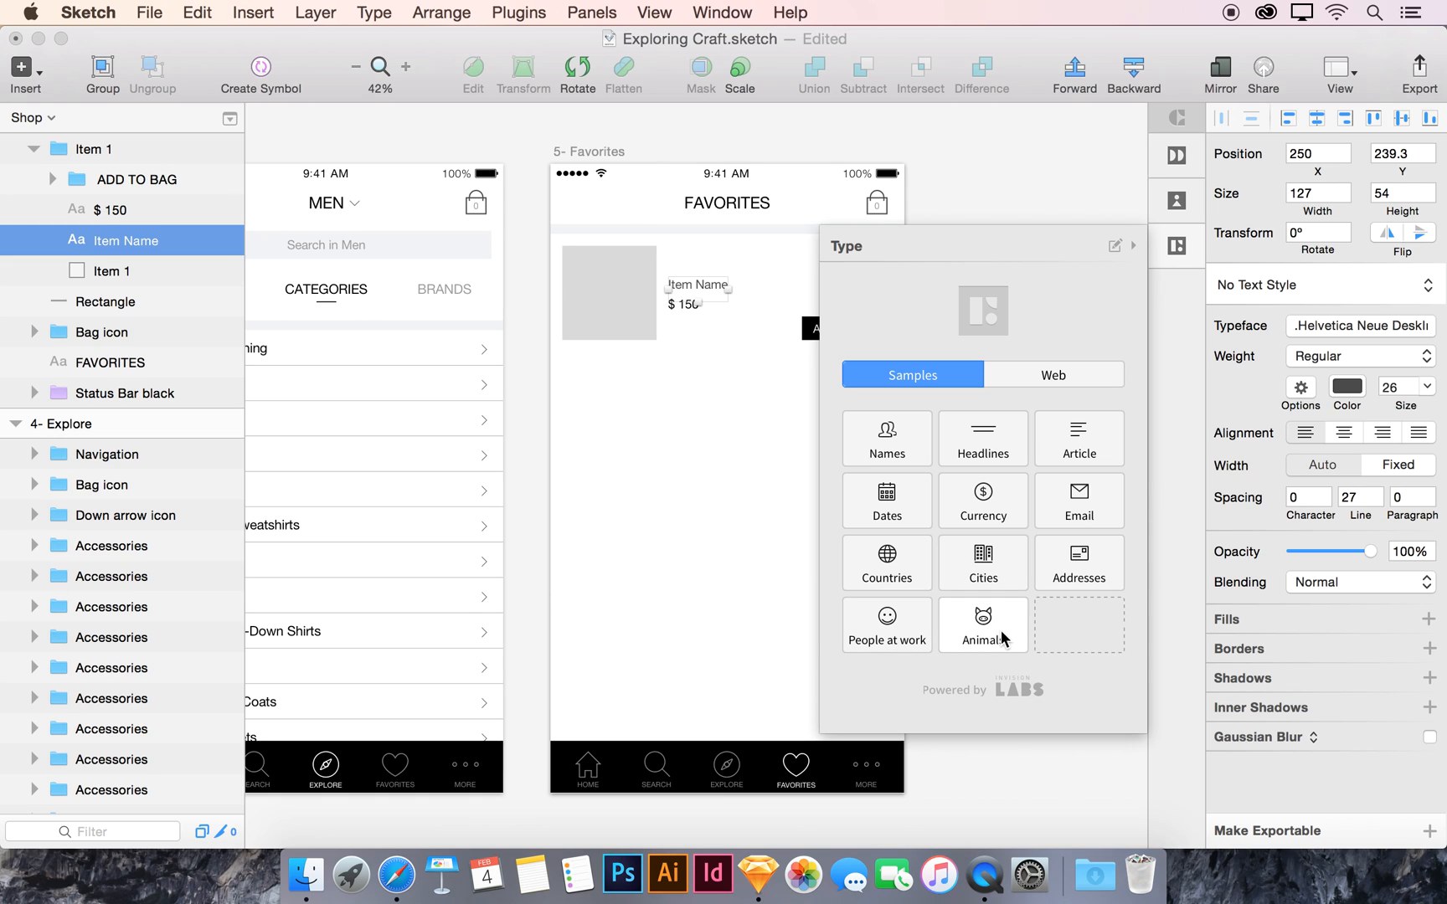
Step: Fill the Item Name text with a Cats sample from the Animals category and close the Type tool
mouse_move(1001, 630)
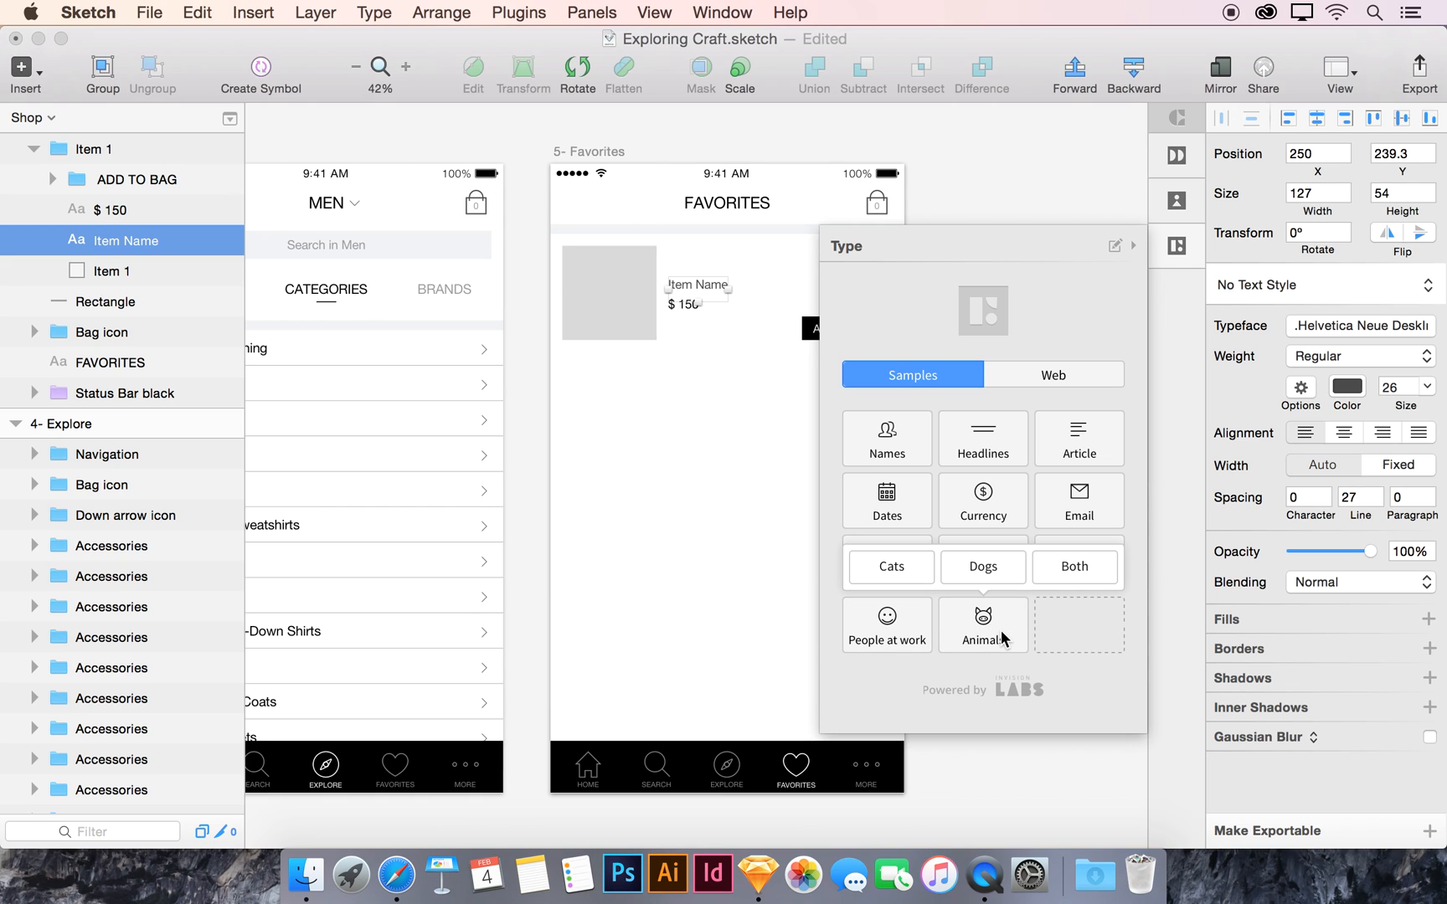
click(907, 571)
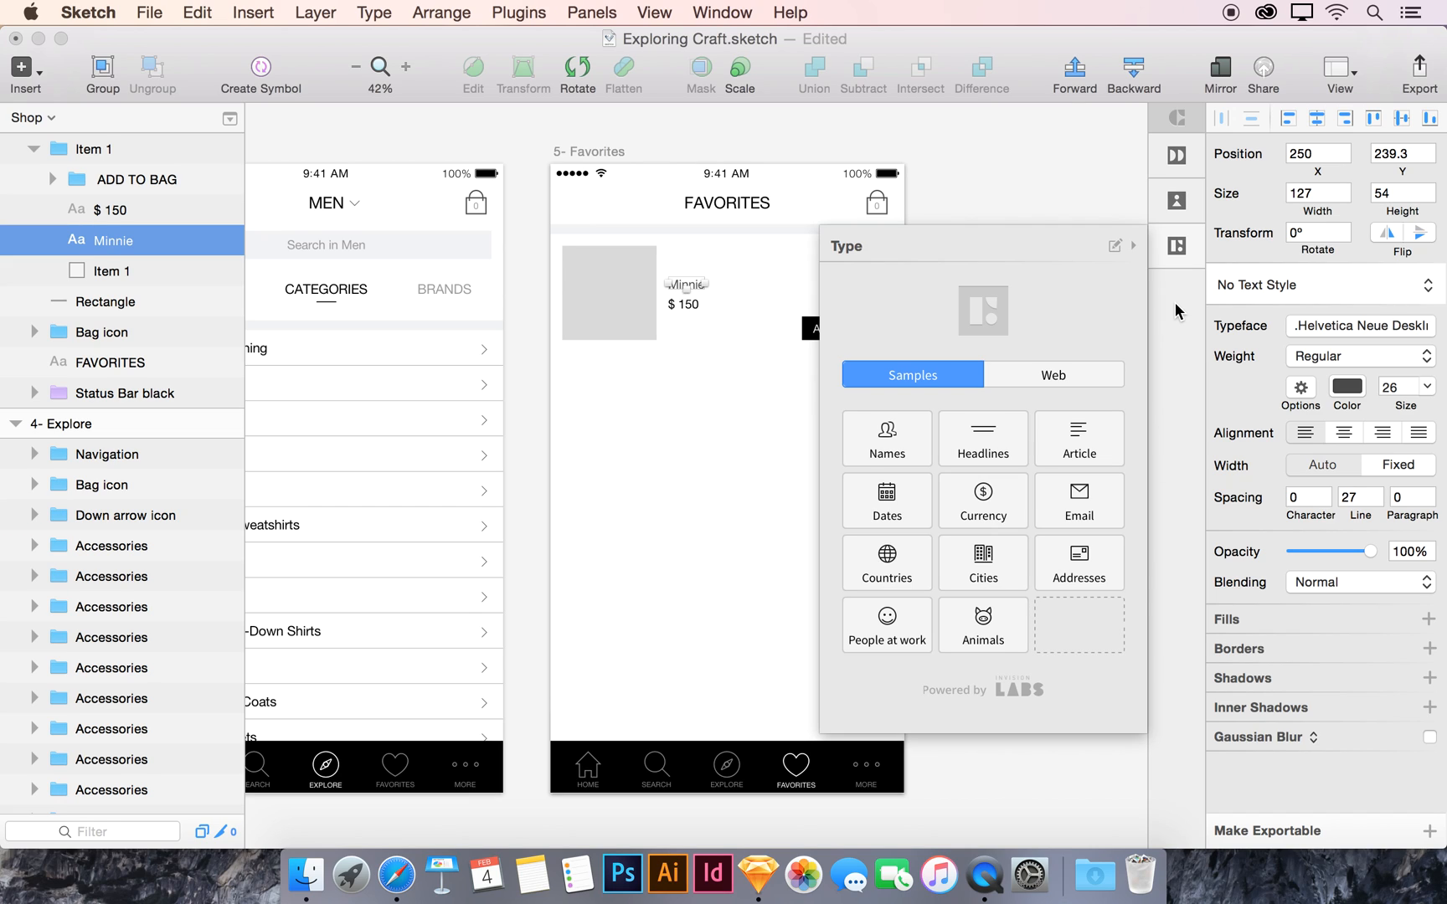
click(1157, 254)
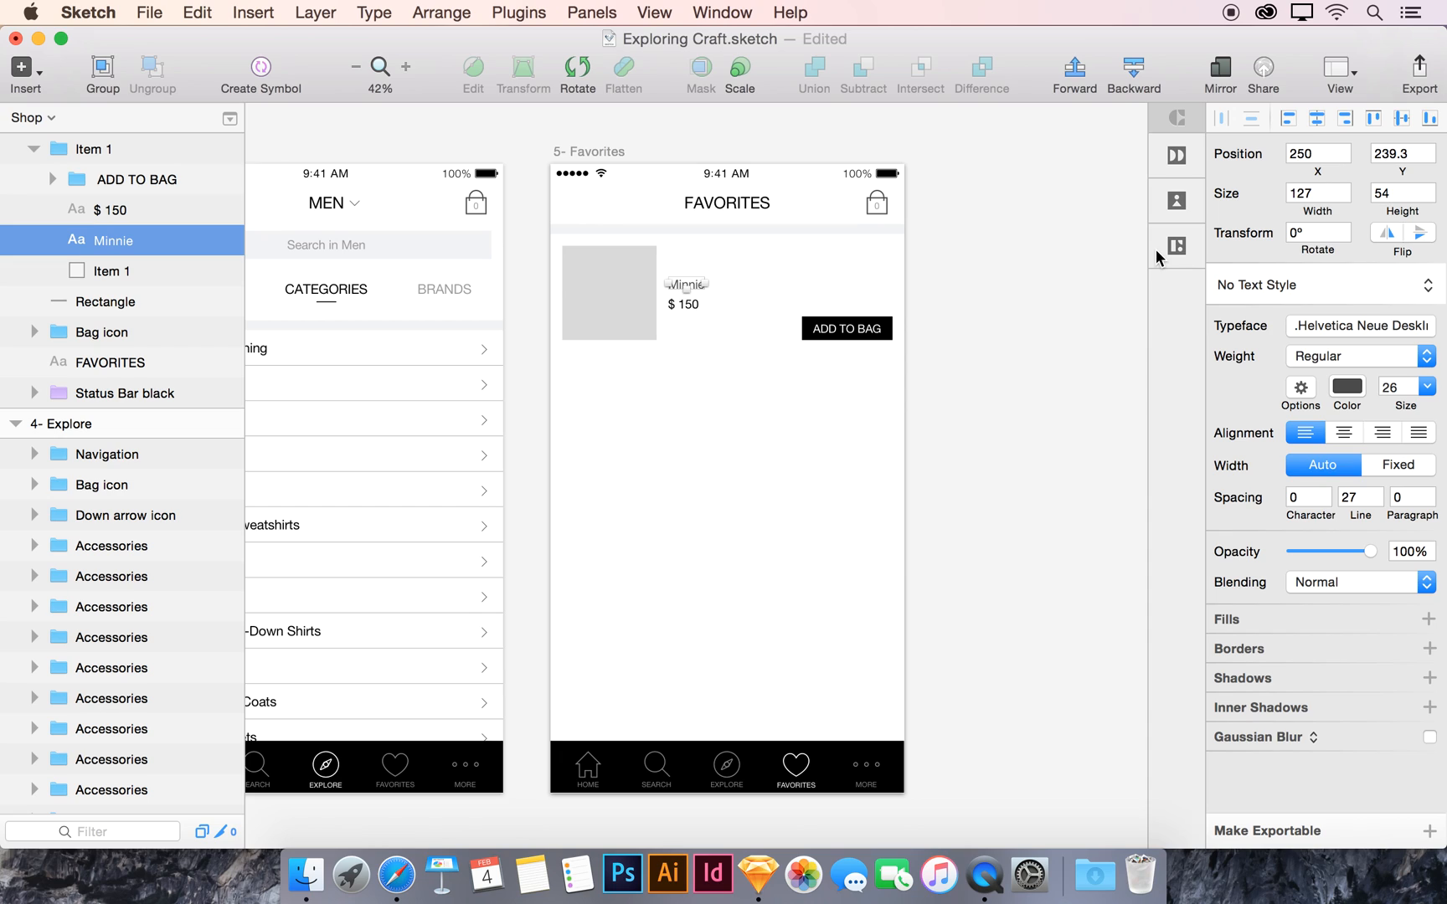
Step: Replace the Favorites item's price text with a Currency sample in the 0-99 range
click(685, 306)
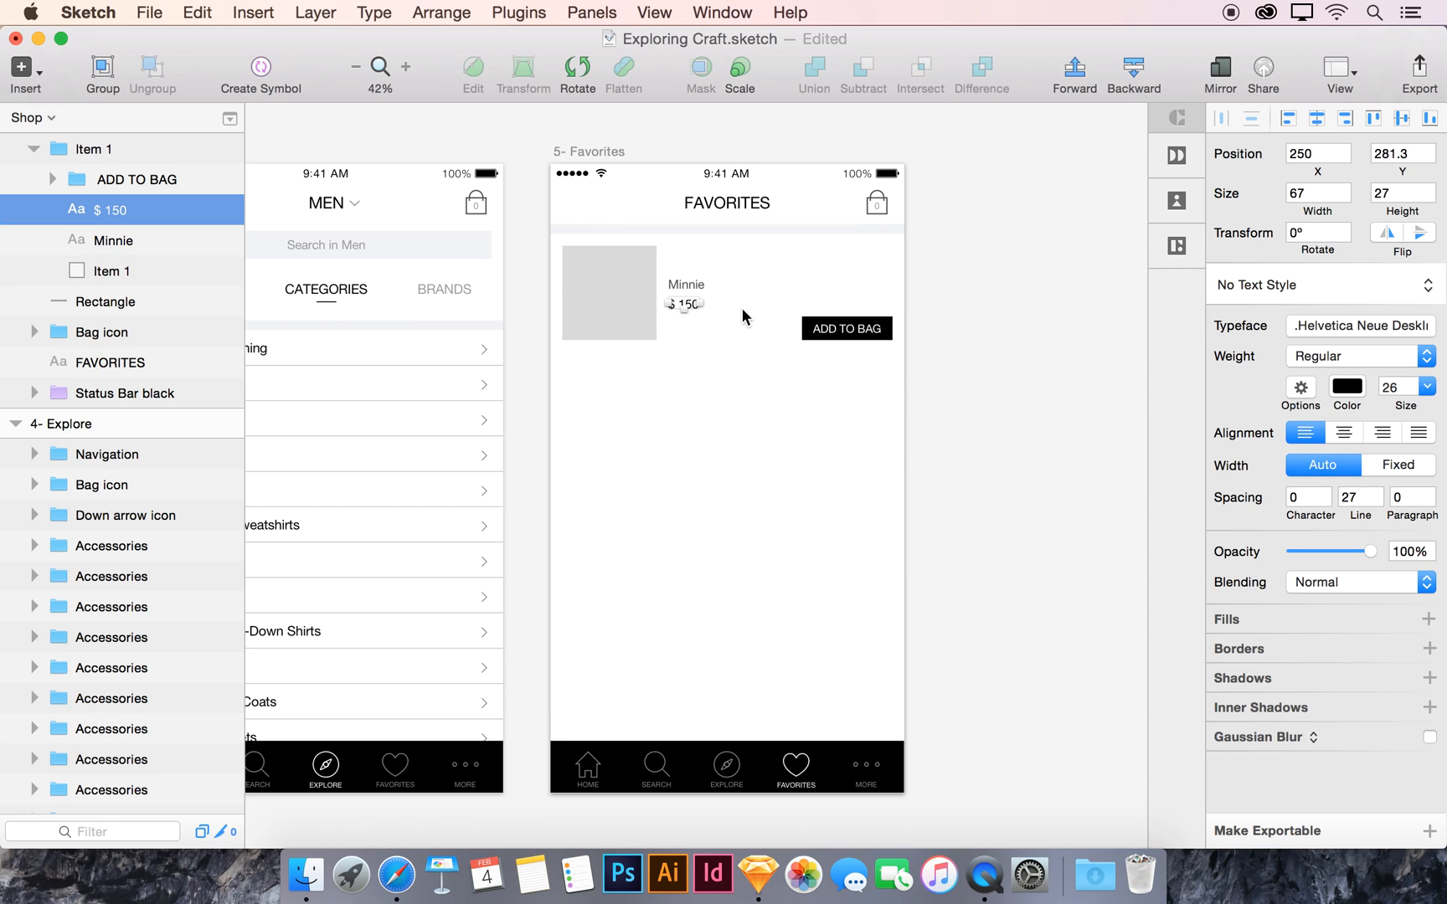
click(1168, 252)
mouse_move(1002, 500)
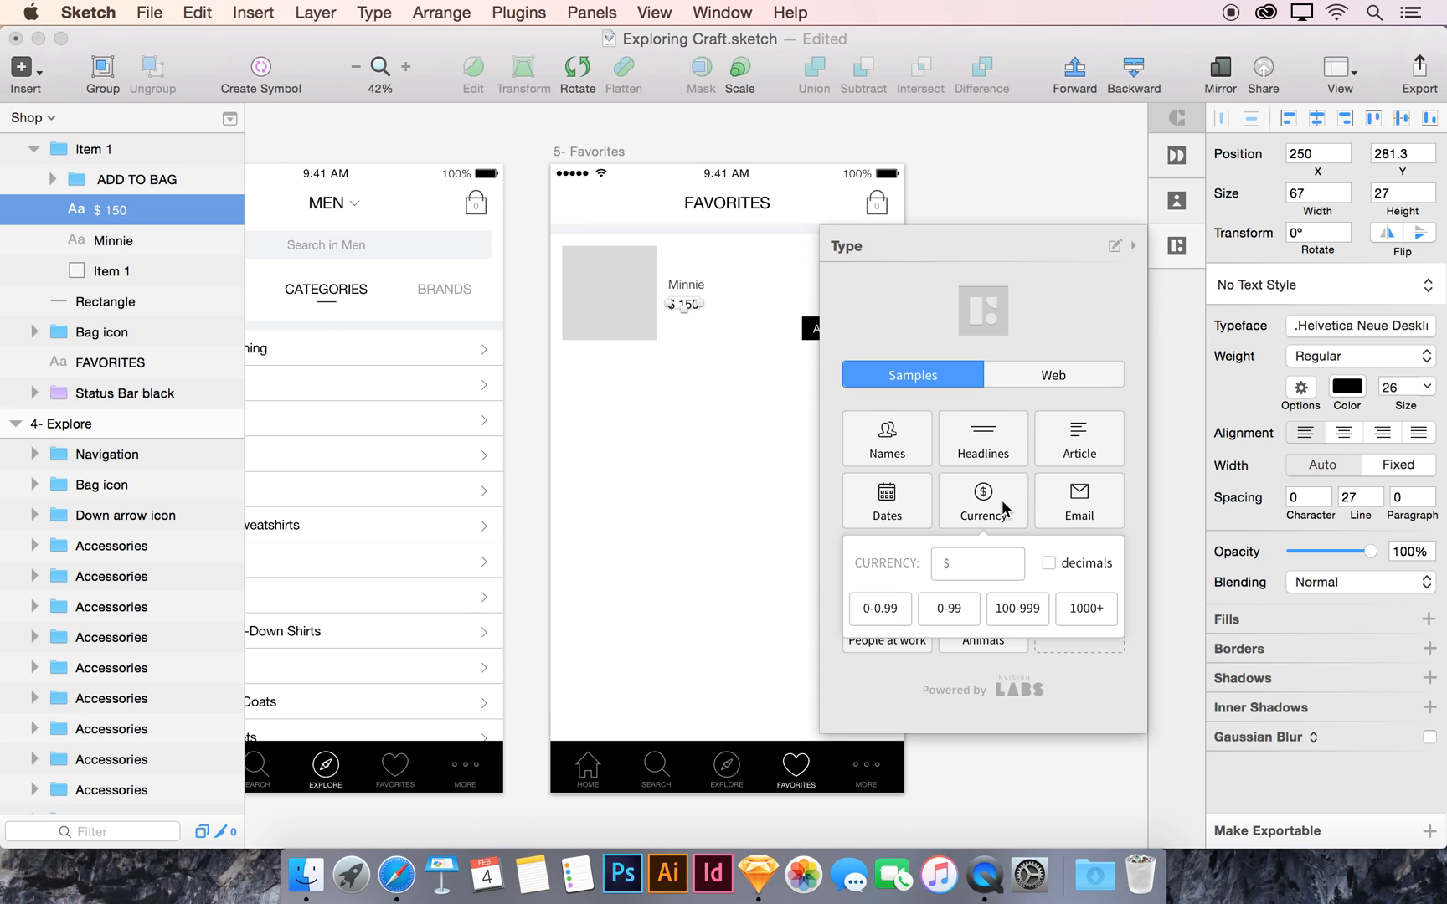
click(964, 610)
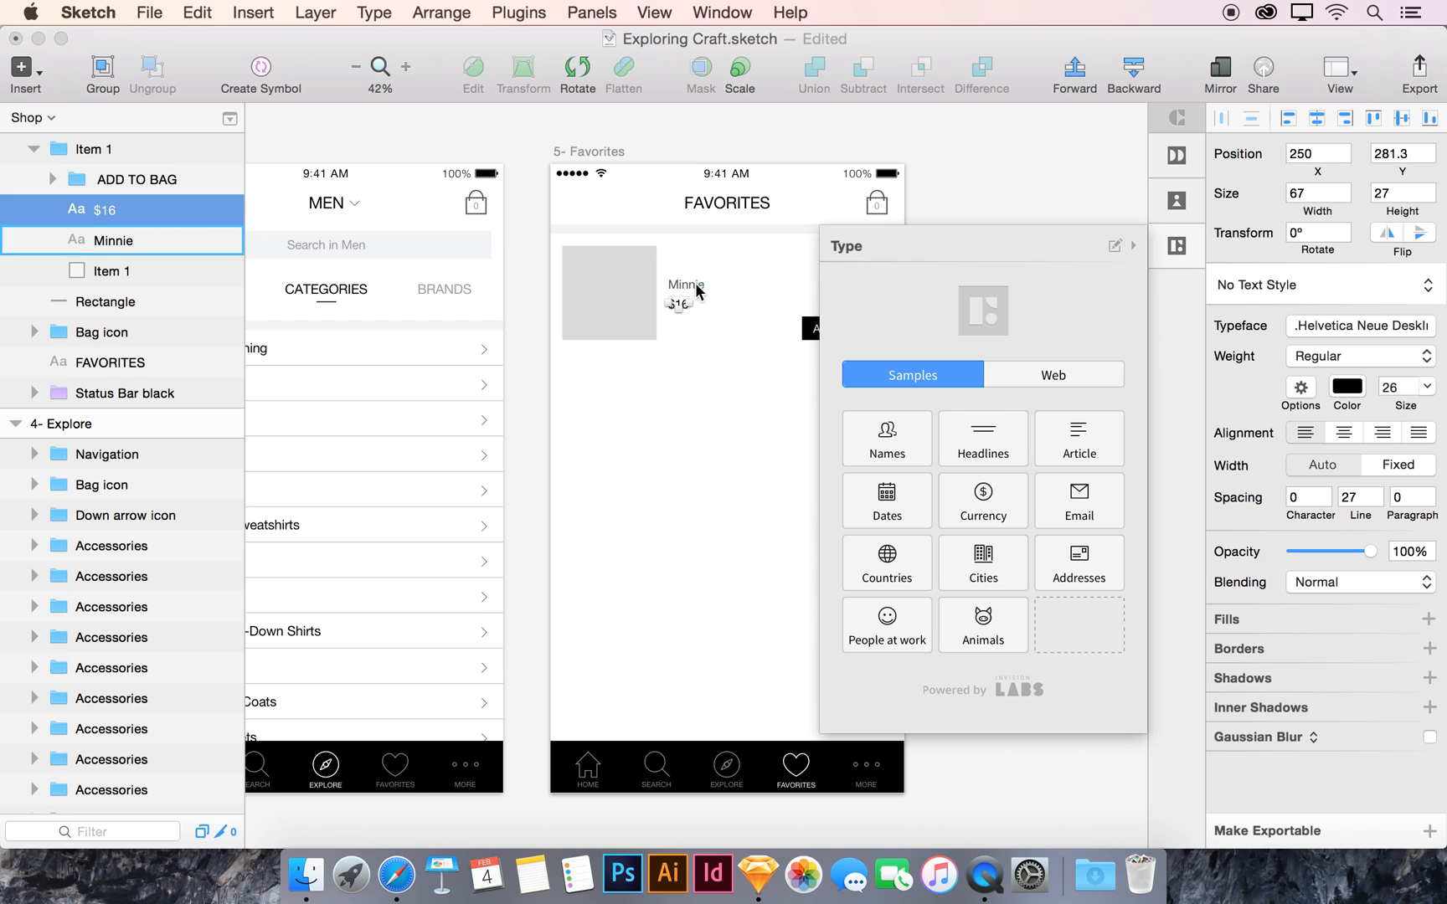
Step: Fill the Favorites item's grey image square with a photo from the Coats folder on the Desktop
click(638, 306)
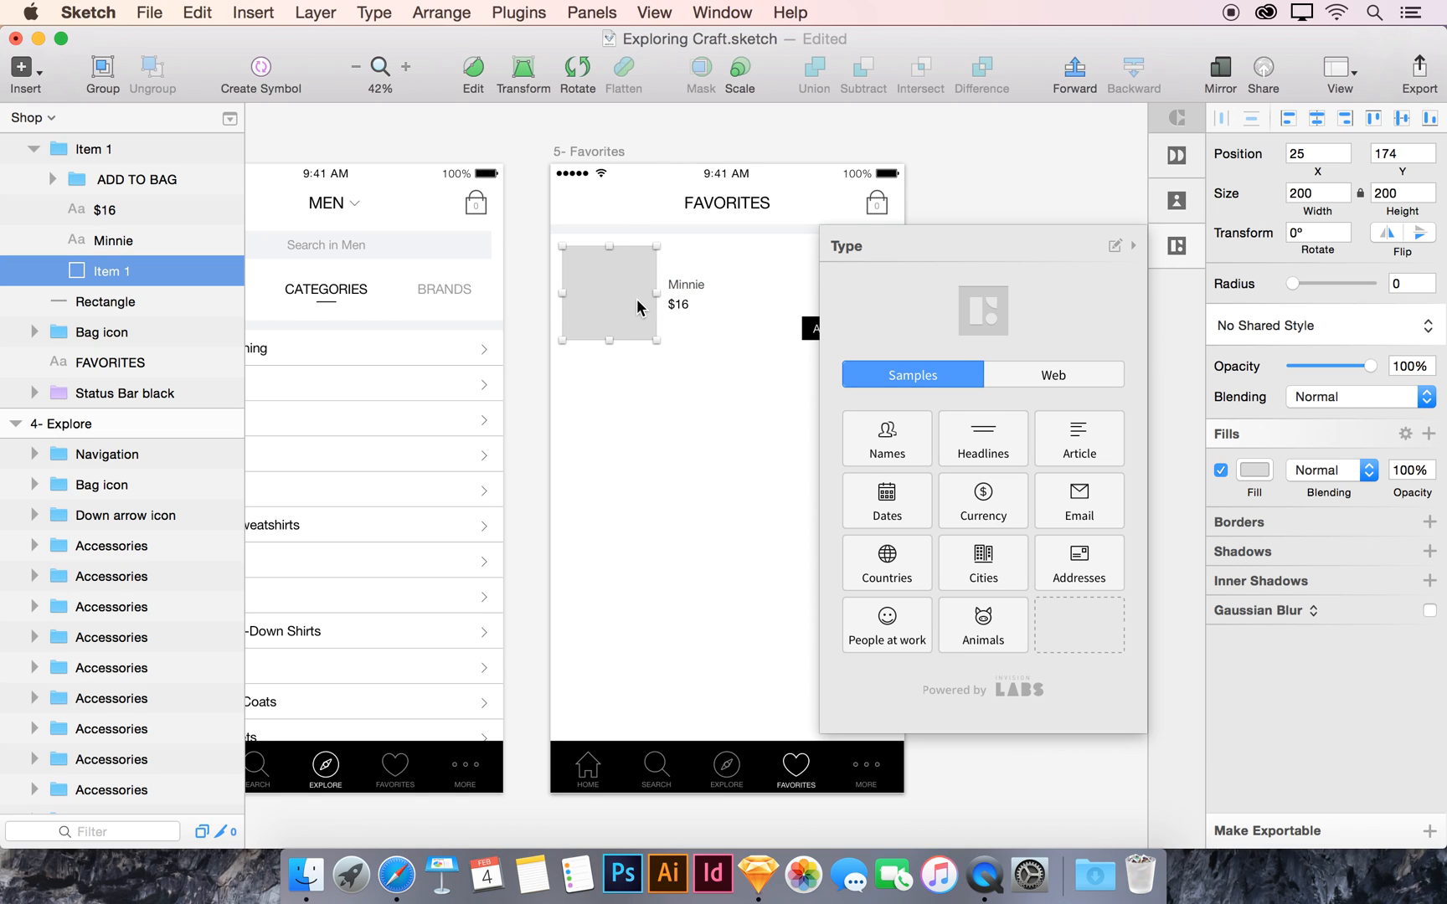
click(1176, 244)
click(1177, 198)
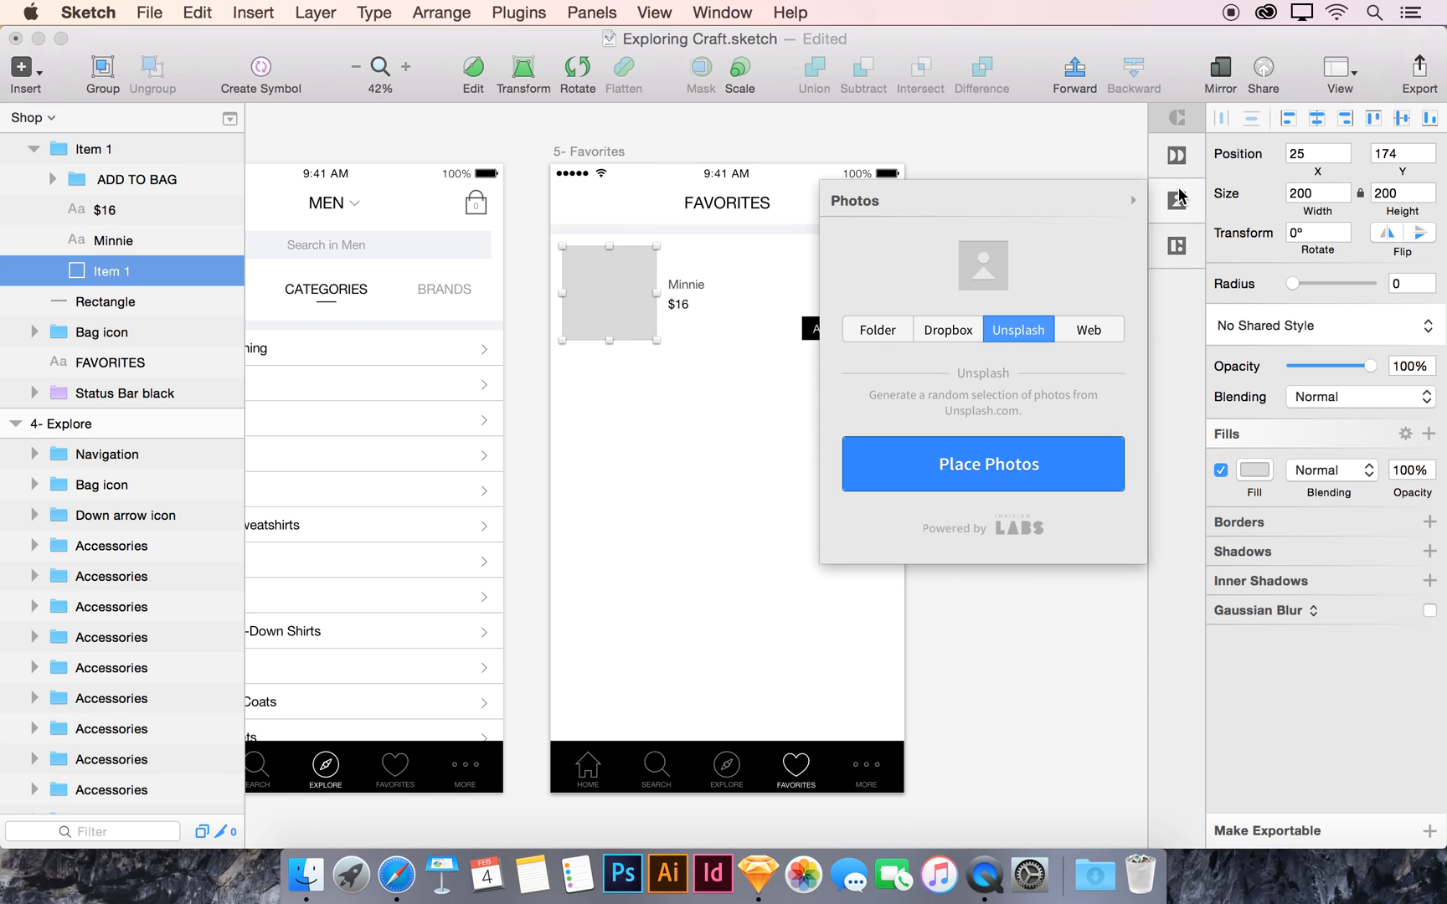
click(881, 330)
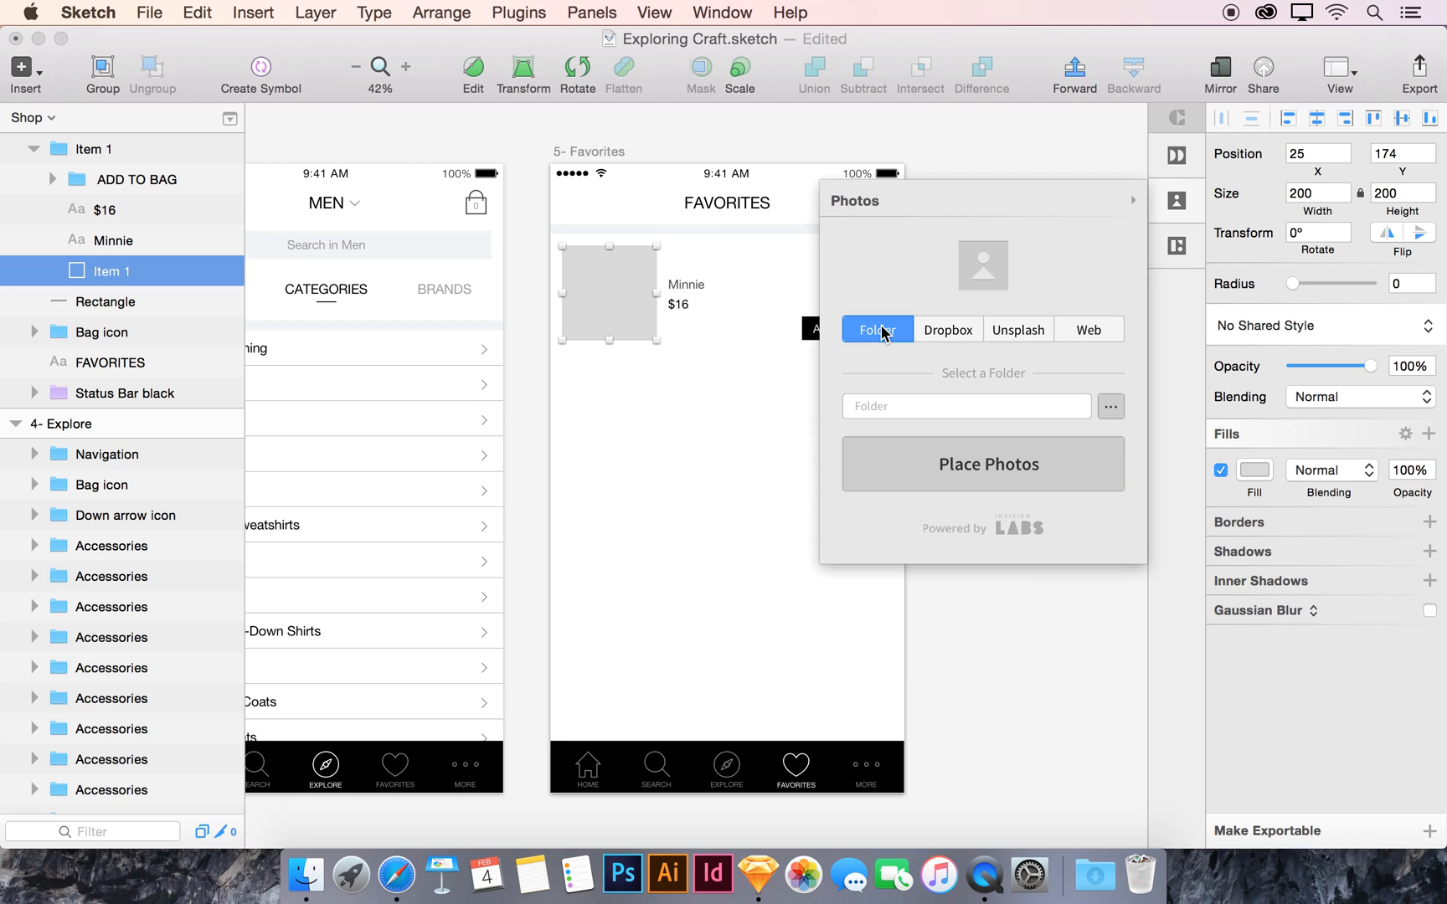
click(1111, 406)
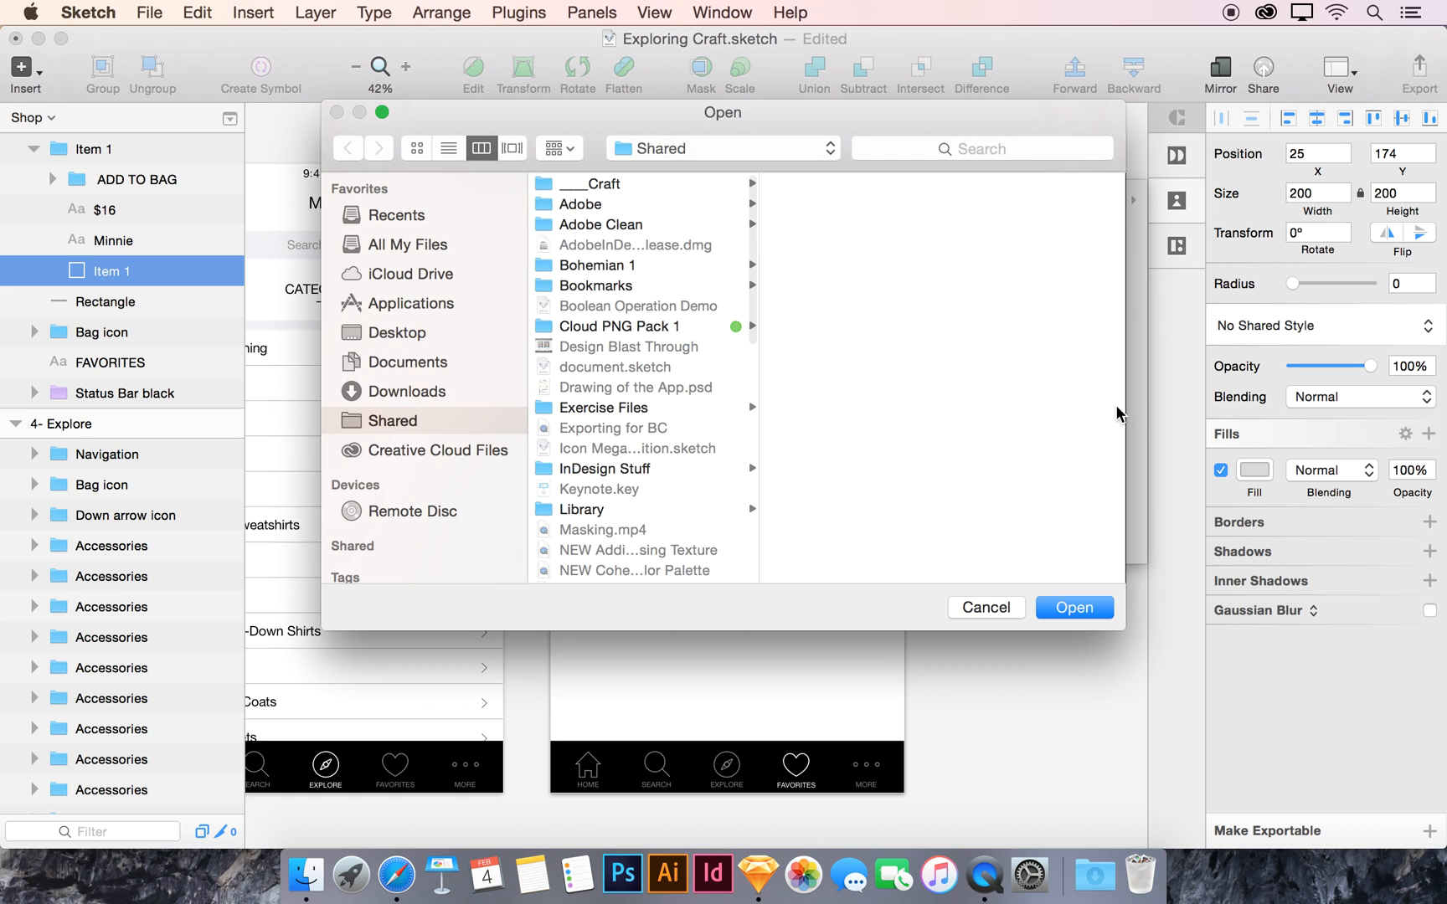
click(641, 185)
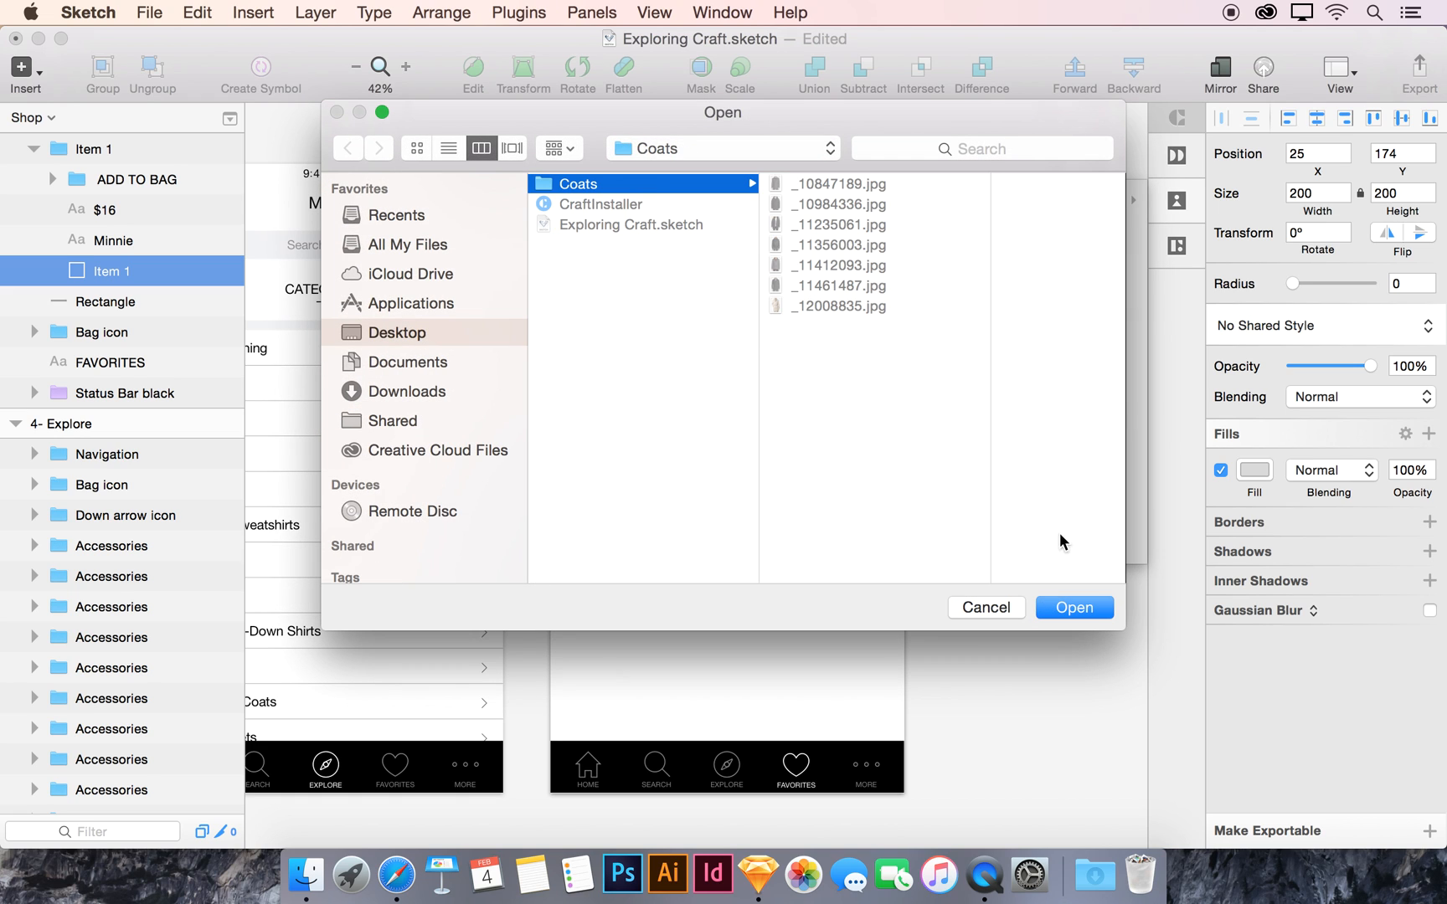
click(1070, 607)
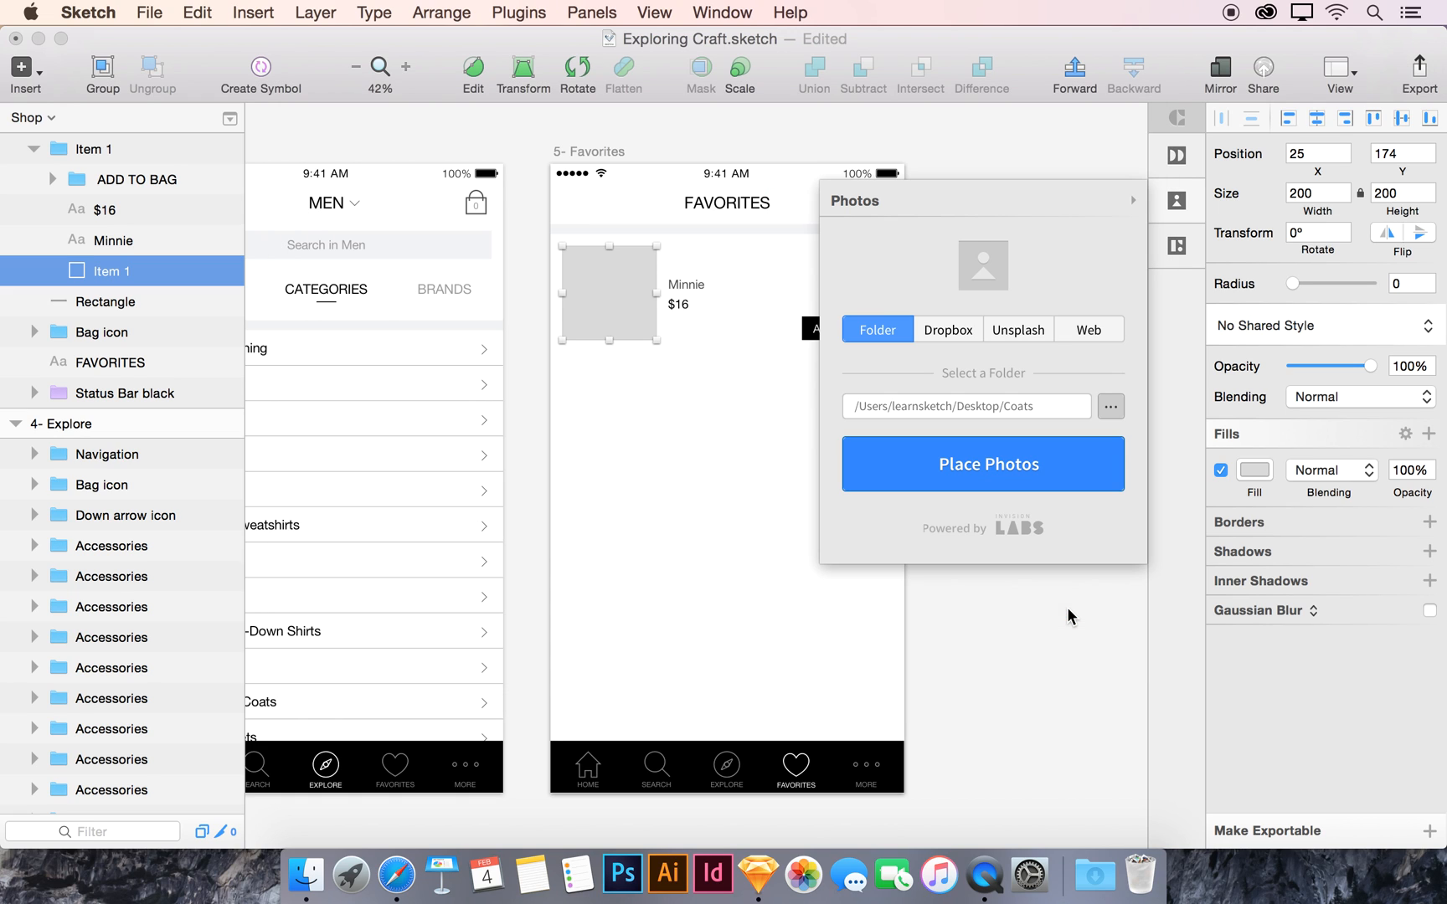
click(967, 469)
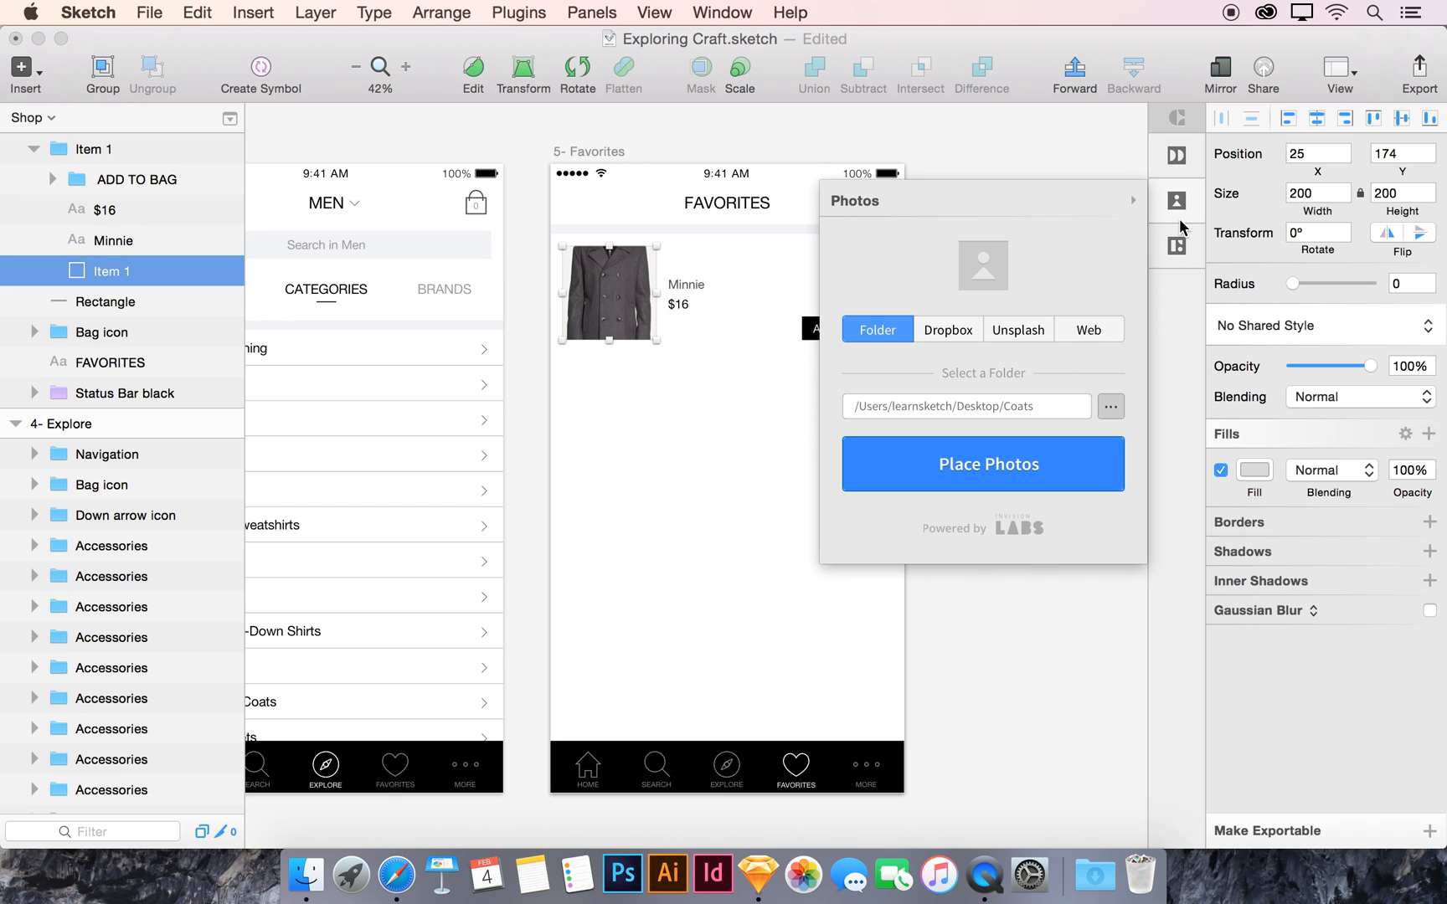
Step: Duplicate the whole Item 1 group on the Favorites artboard vertically, using a specific count of 8 and a gutter of 50
click(1176, 246)
click(1176, 245)
click(858, 439)
drag(858, 438, 590, 275)
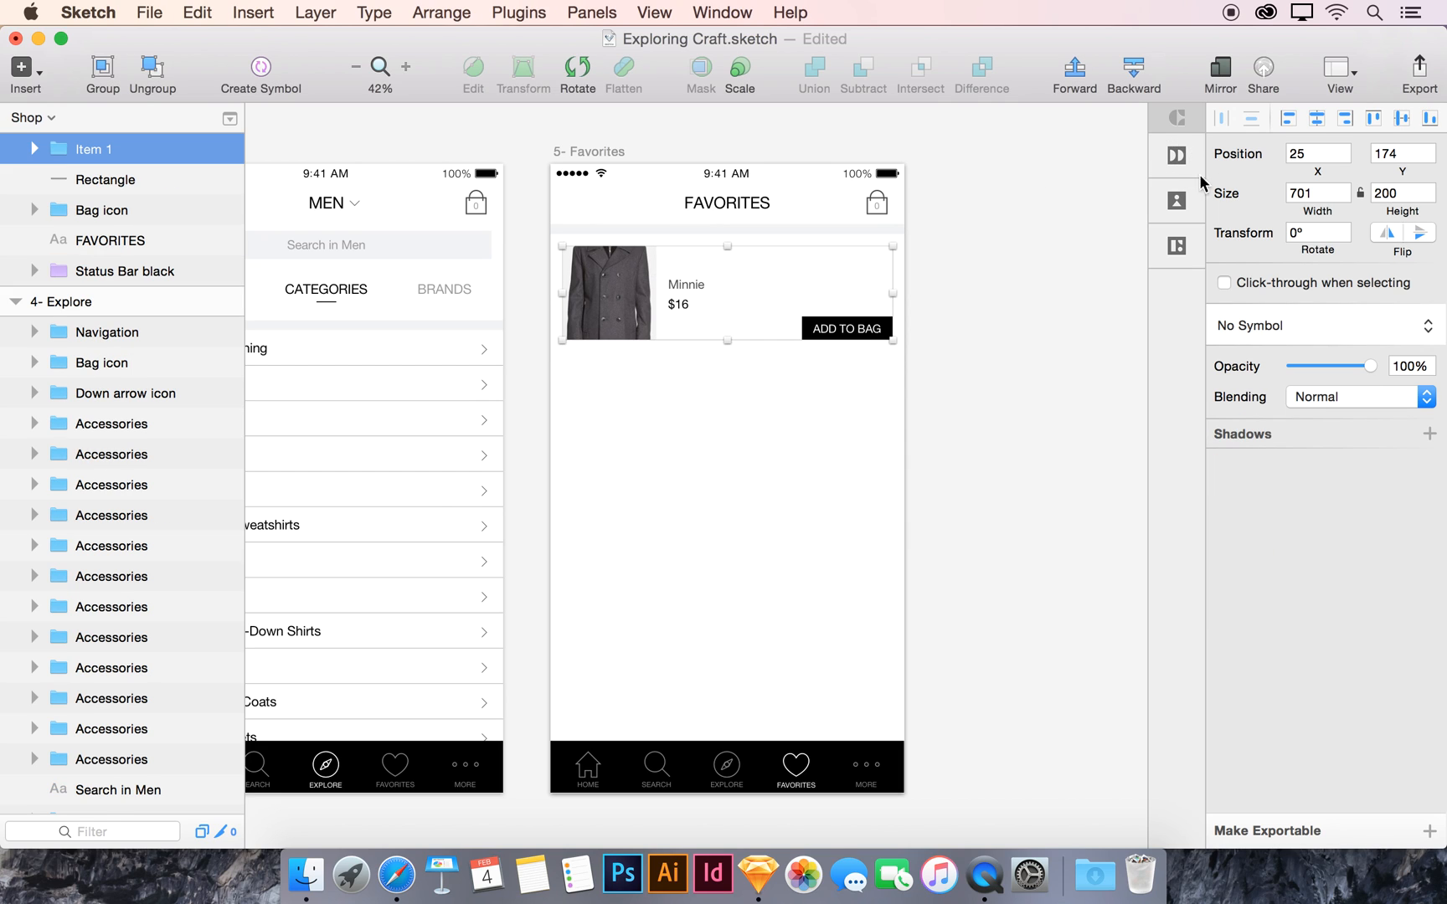
click(946, 368)
click(818, 328)
click(1033, 412)
click(788, 322)
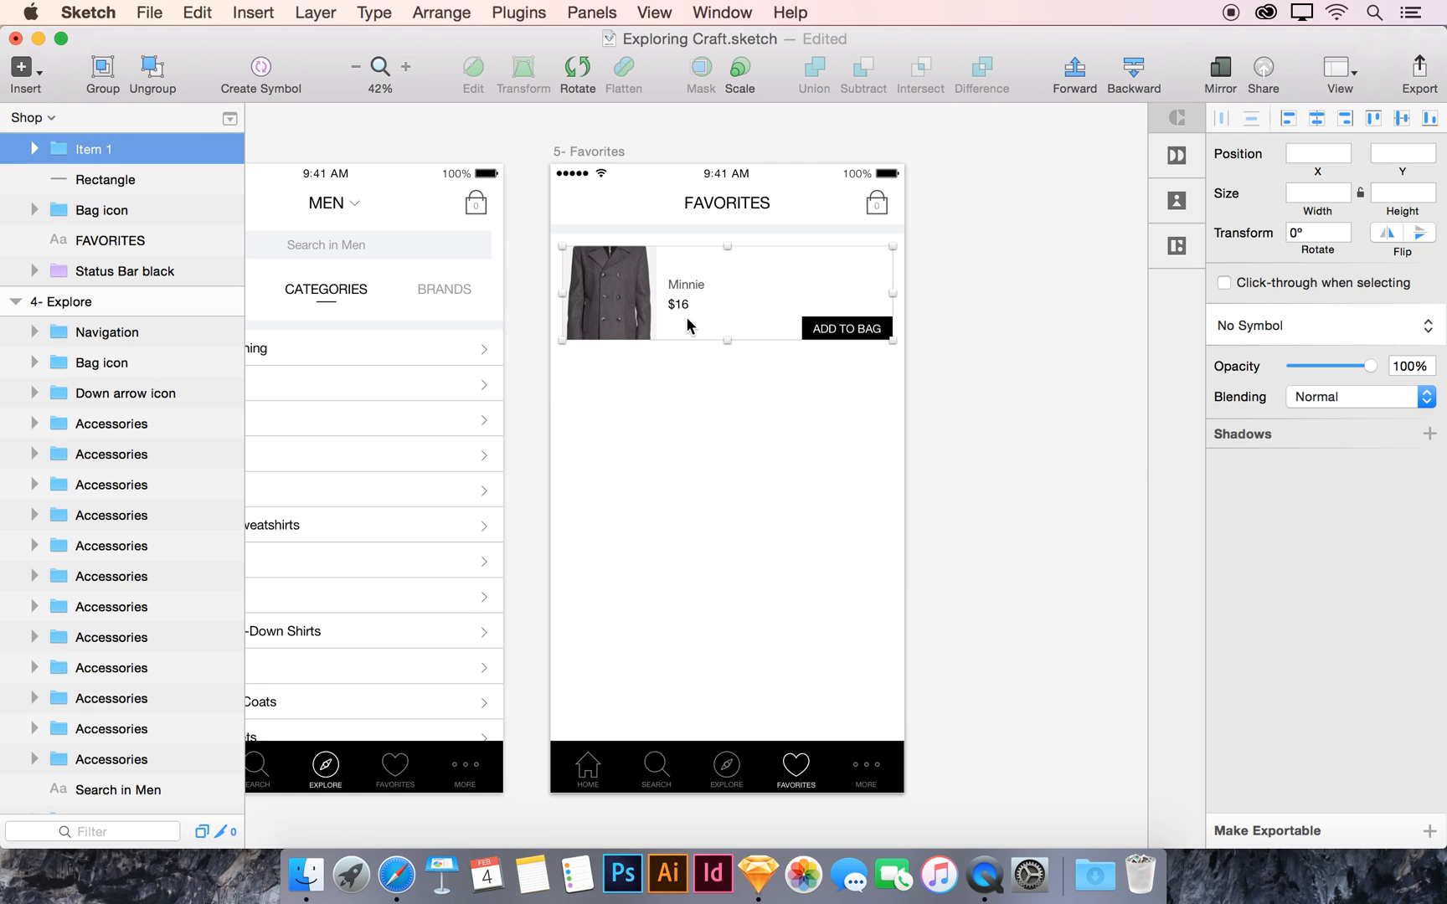
click(1178, 157)
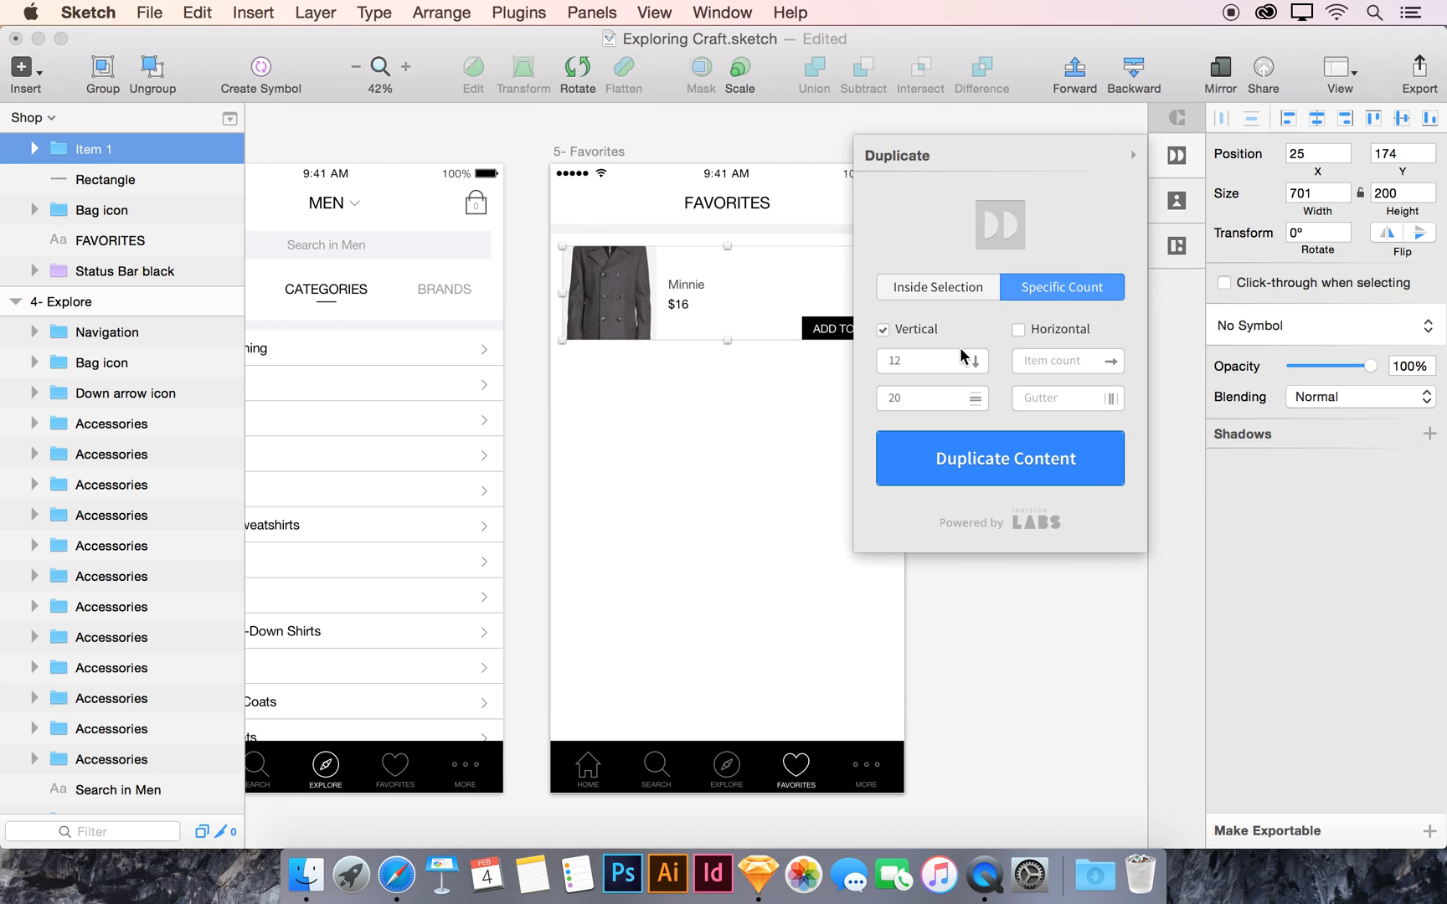
double_click(932, 362)
text(8)
double_click(925, 398)
text(50)
click(970, 466)
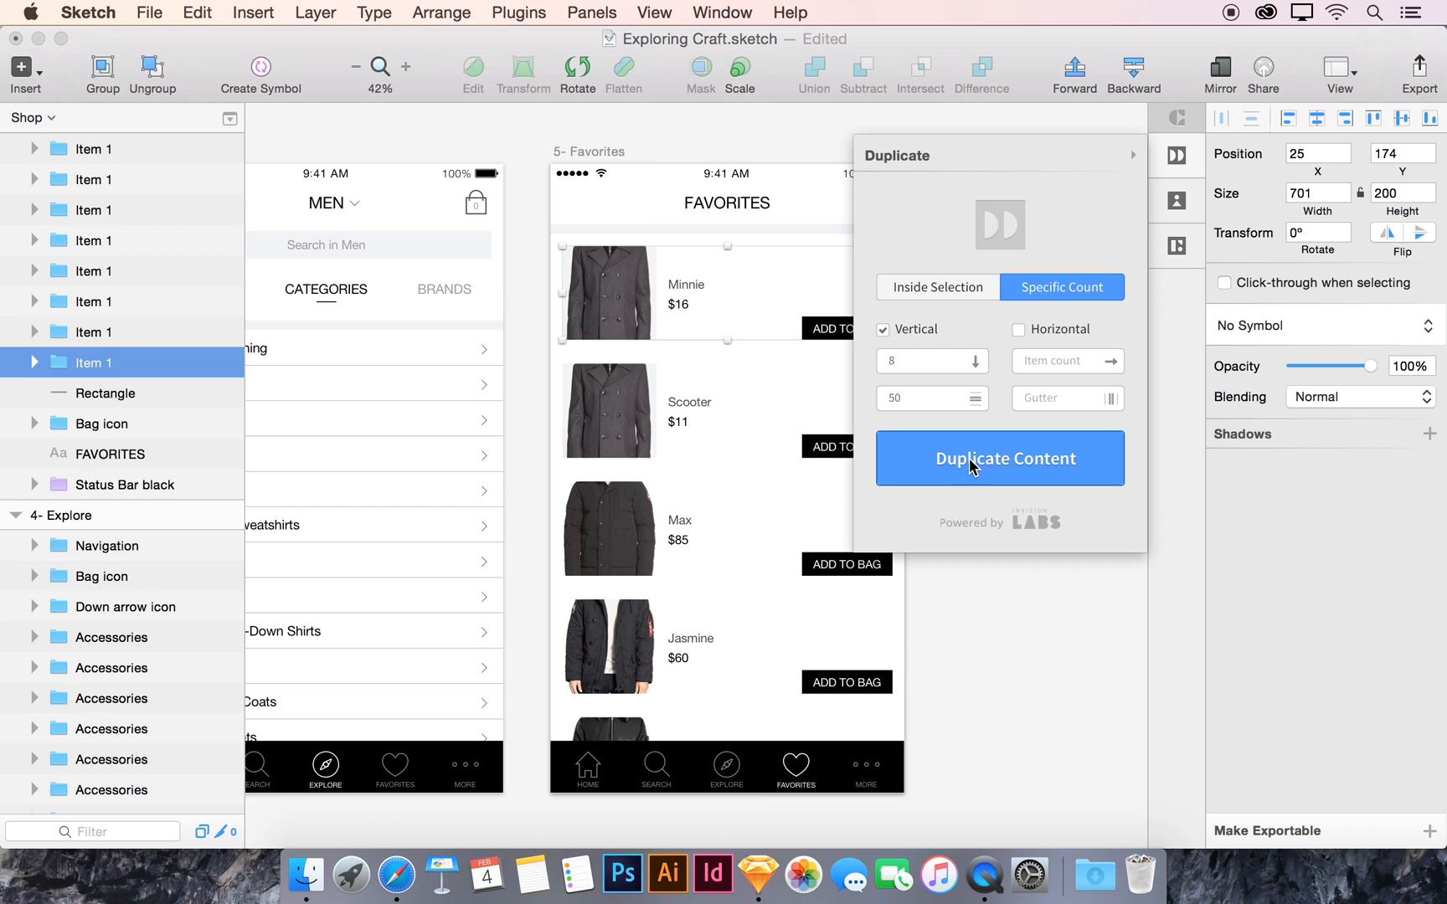
click(1177, 155)
click(1012, 381)
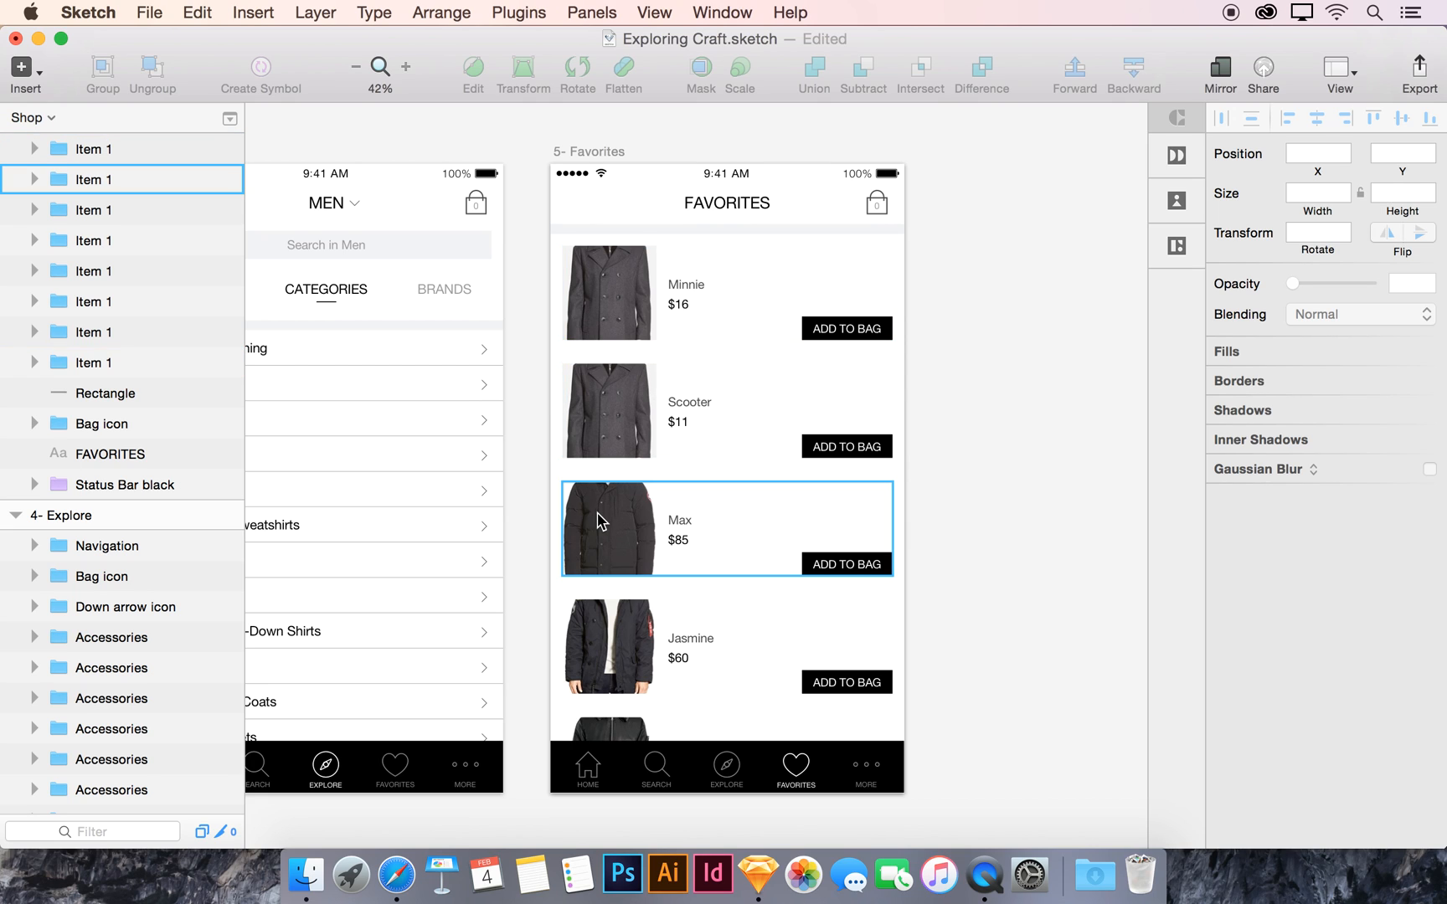
Step: Replace the first Favorites item's image with a different photo from the Coats folder, re-placing it several times, and deselect it
click(608, 314)
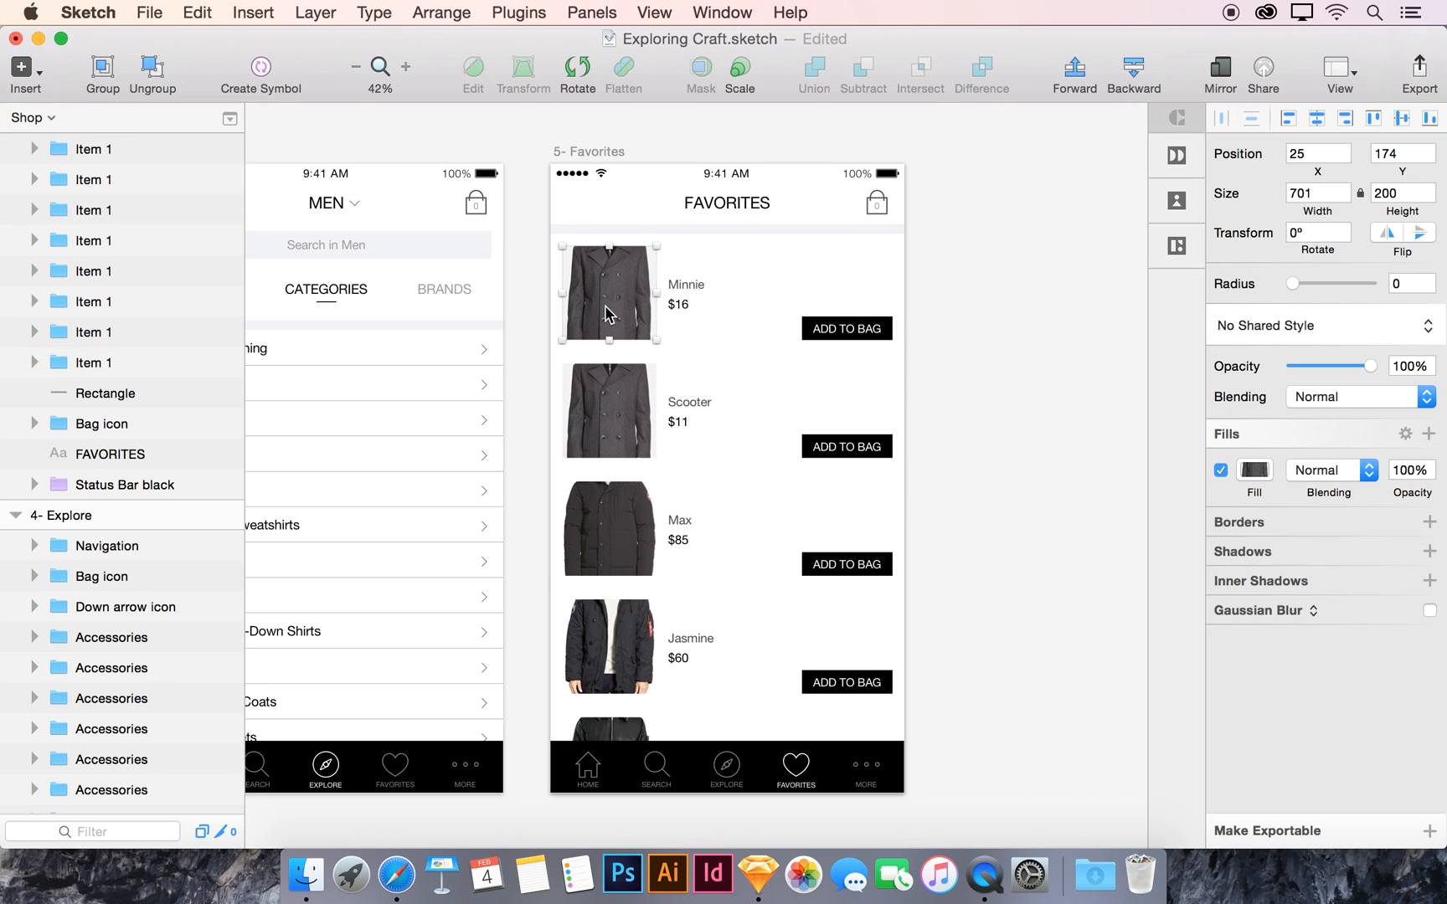
click(1176, 199)
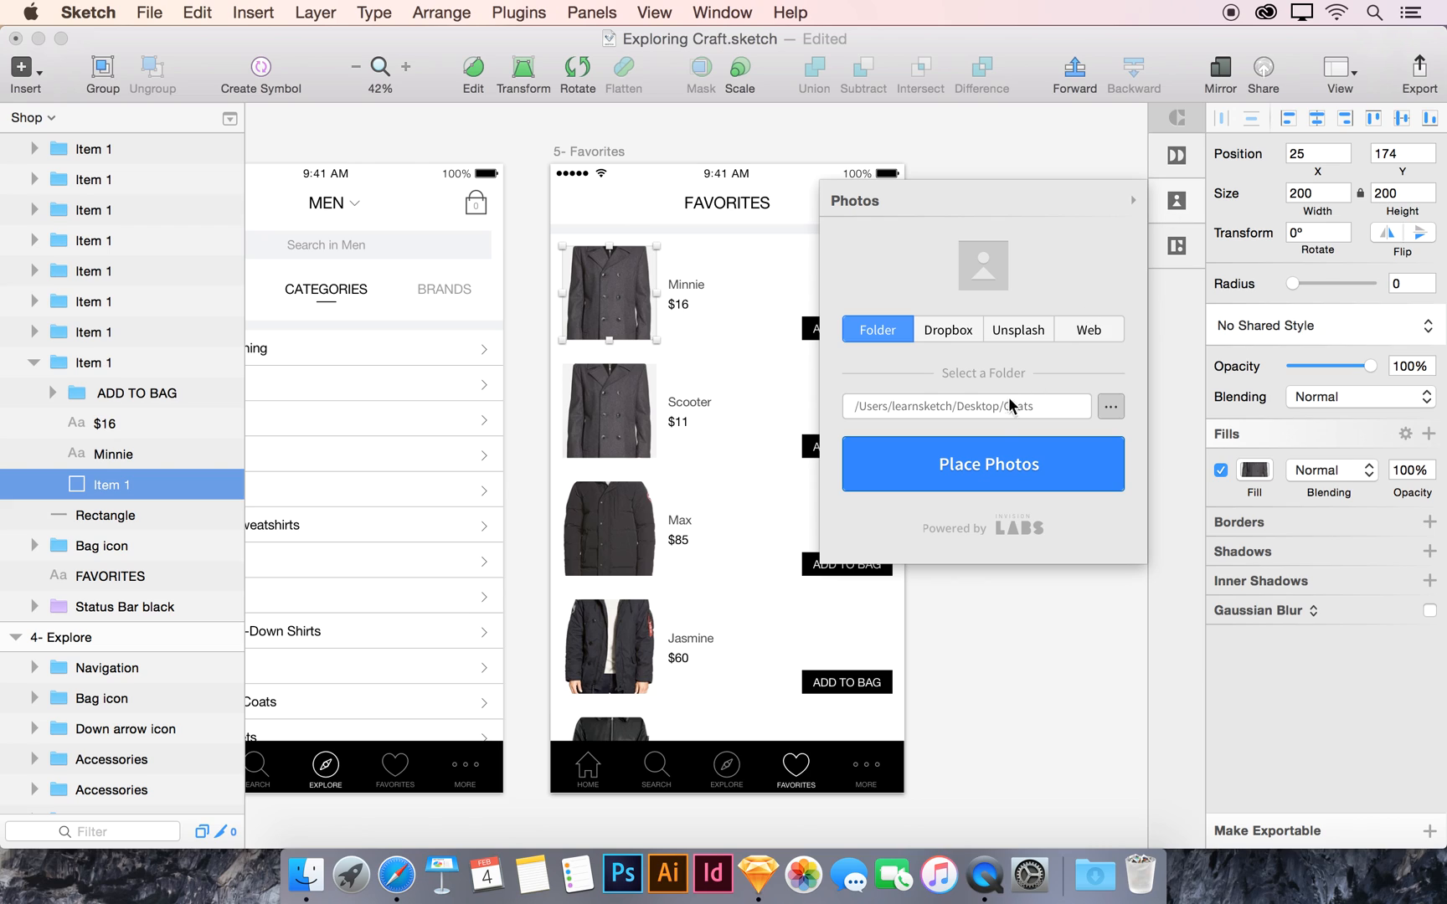
click(965, 475)
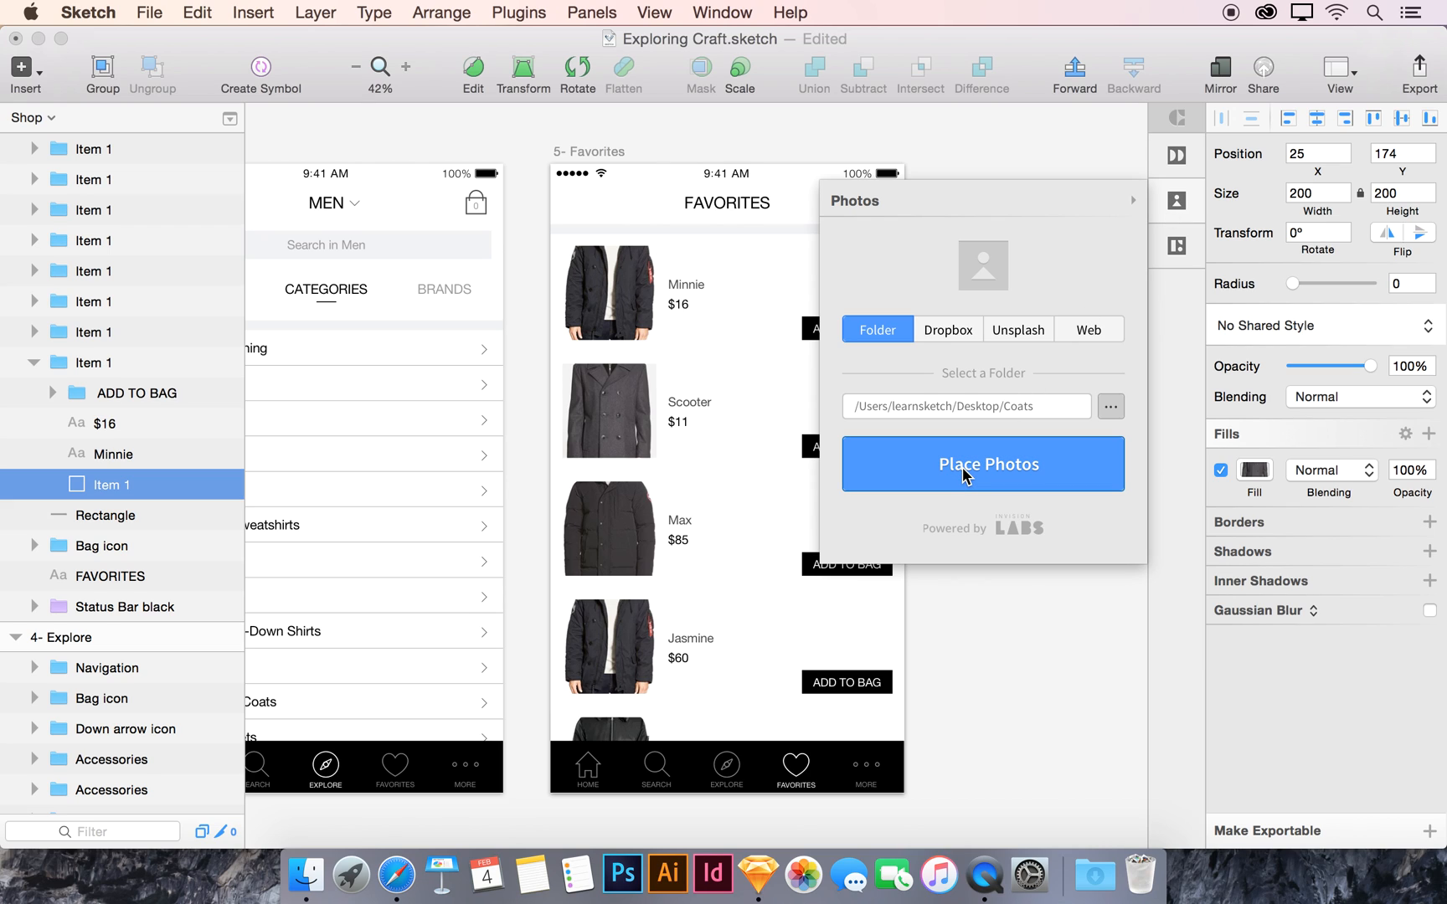
click(965, 476)
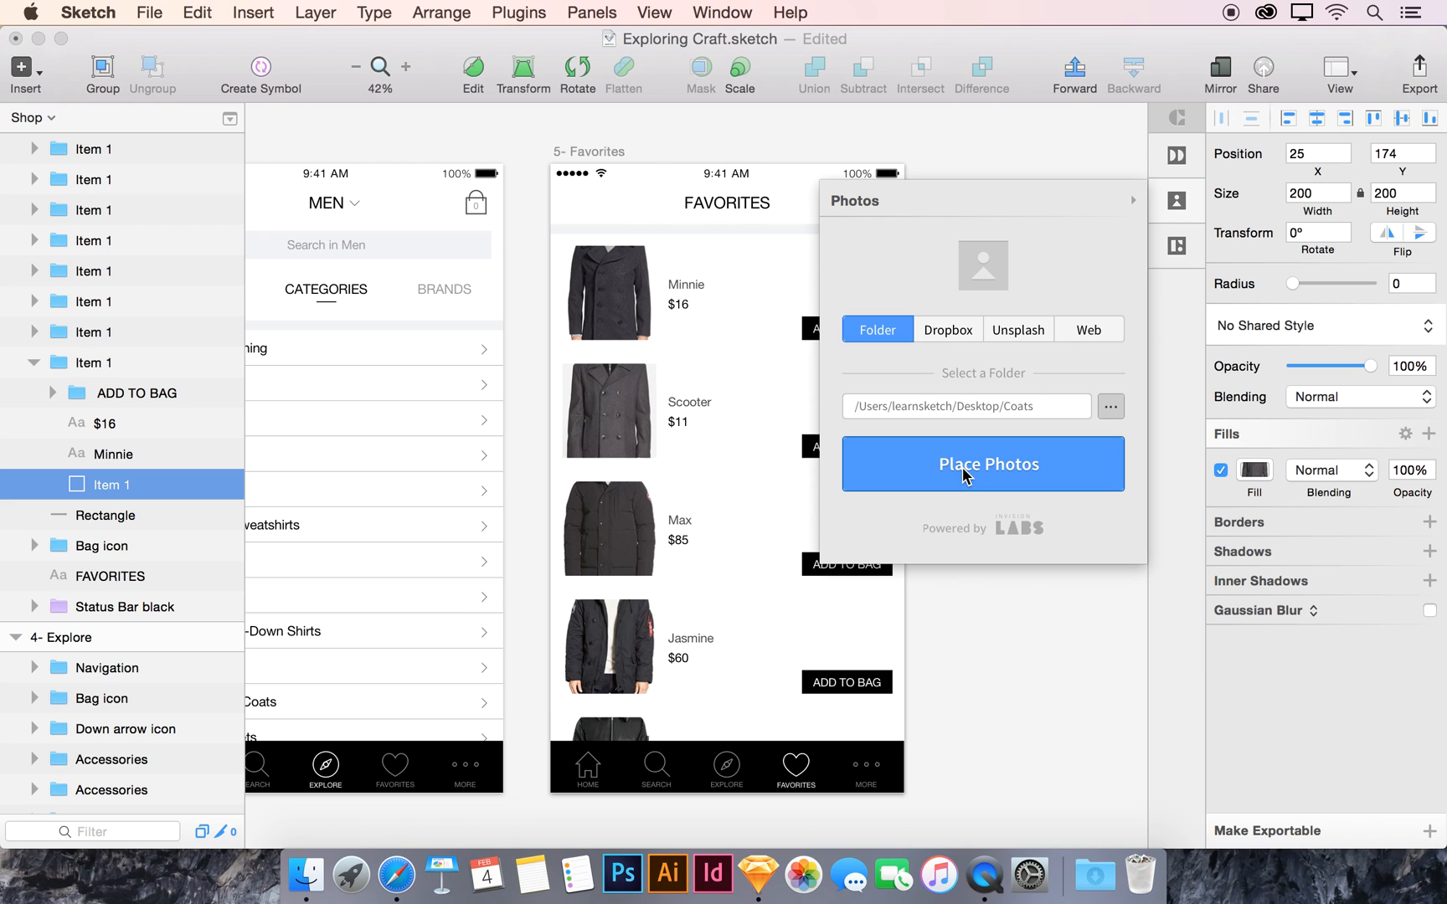
click(965, 475)
click(1176, 201)
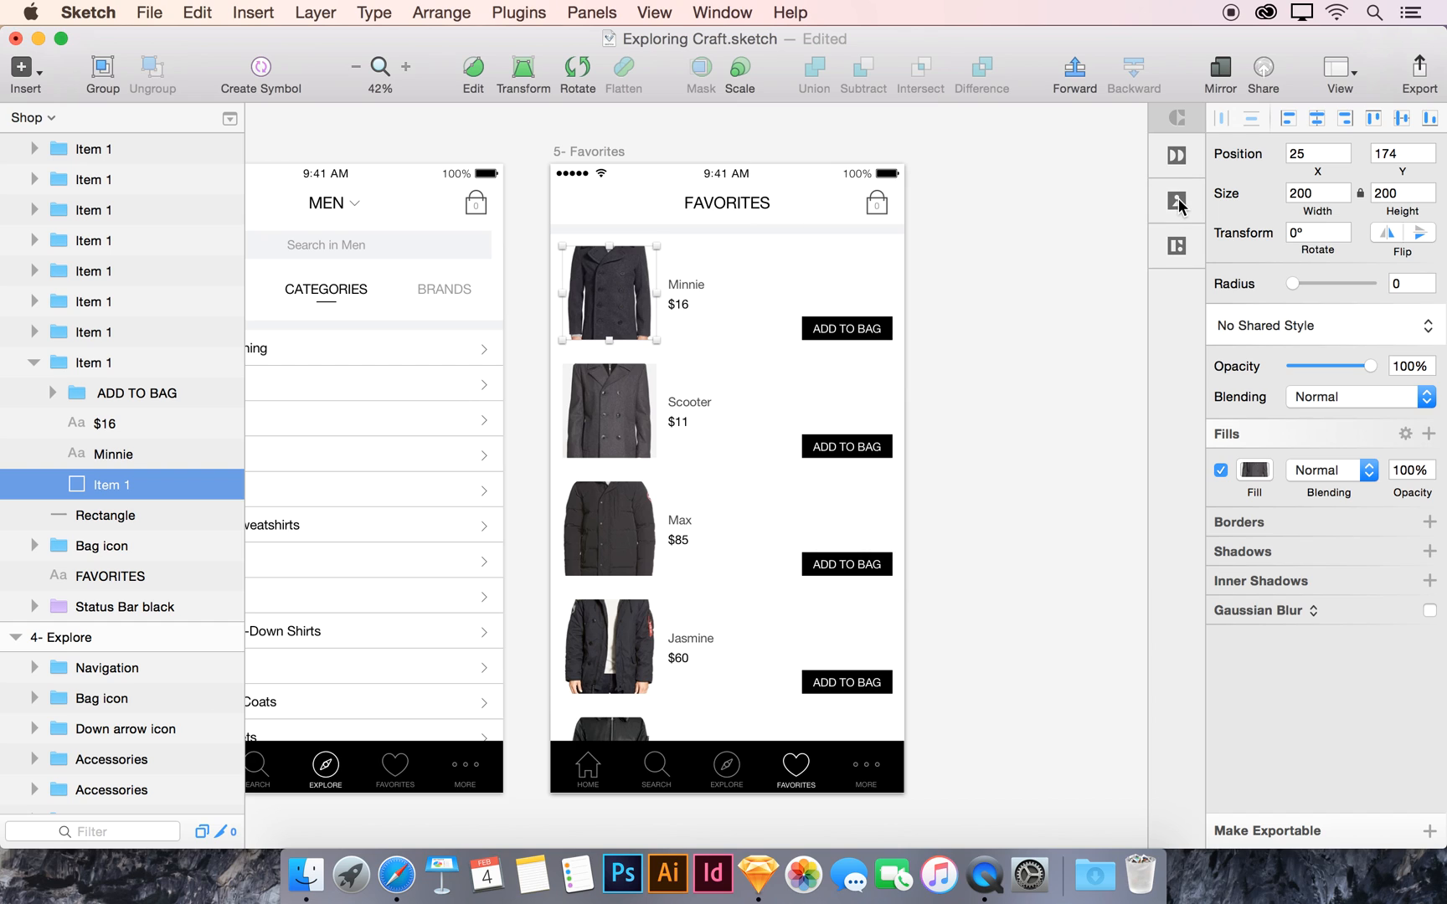
click(1046, 324)
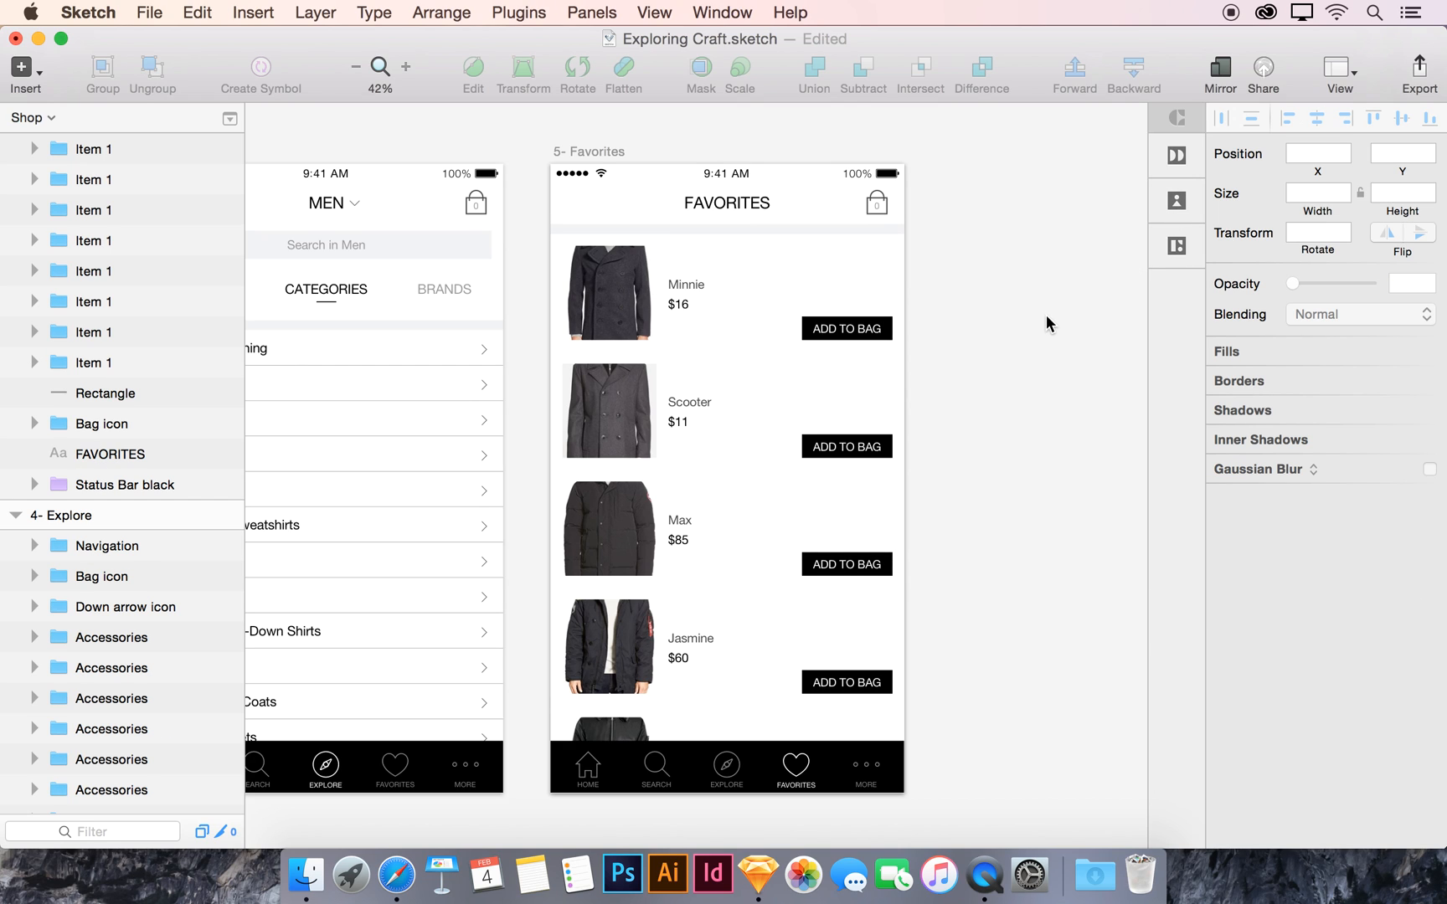
Step: Bring the Explore and Favorites artboards into view and review the Type tool's Samples and Web sources
scroll(1047, 324, left, 5)
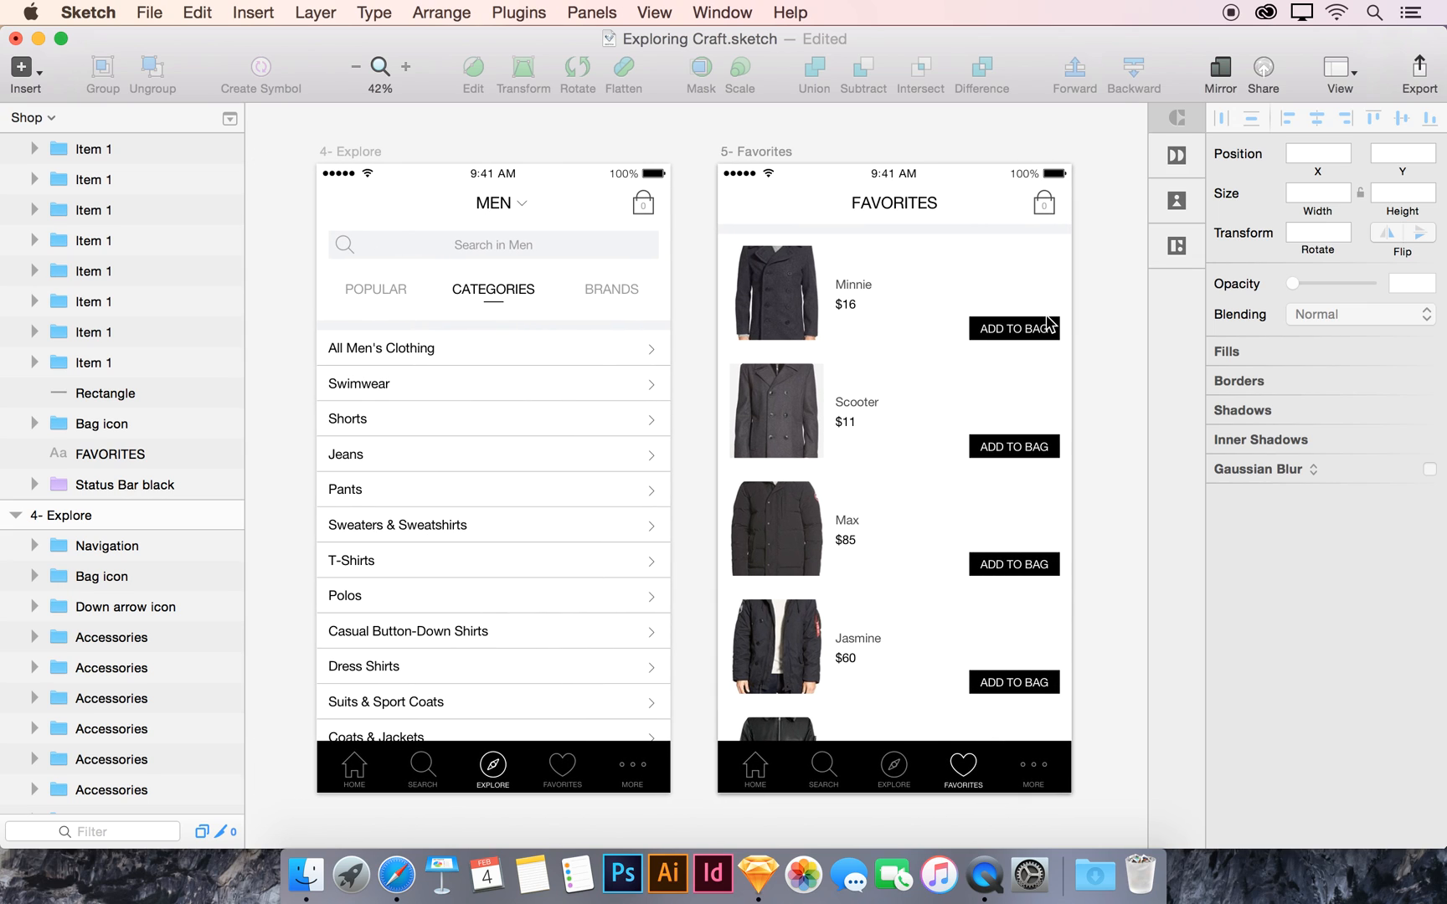
scroll(1049, 322, down, 1)
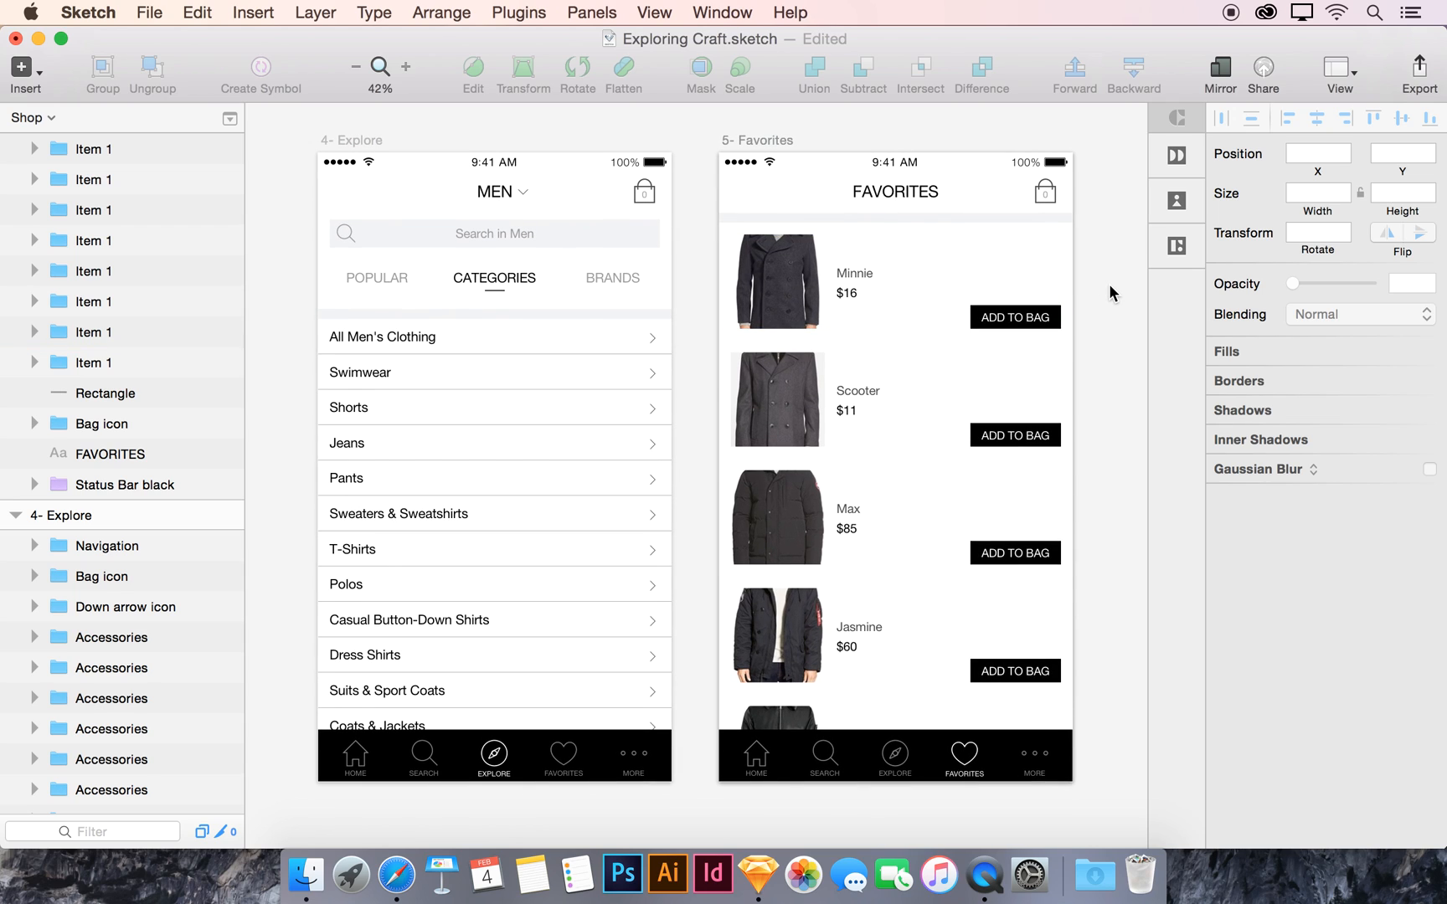
click(1177, 244)
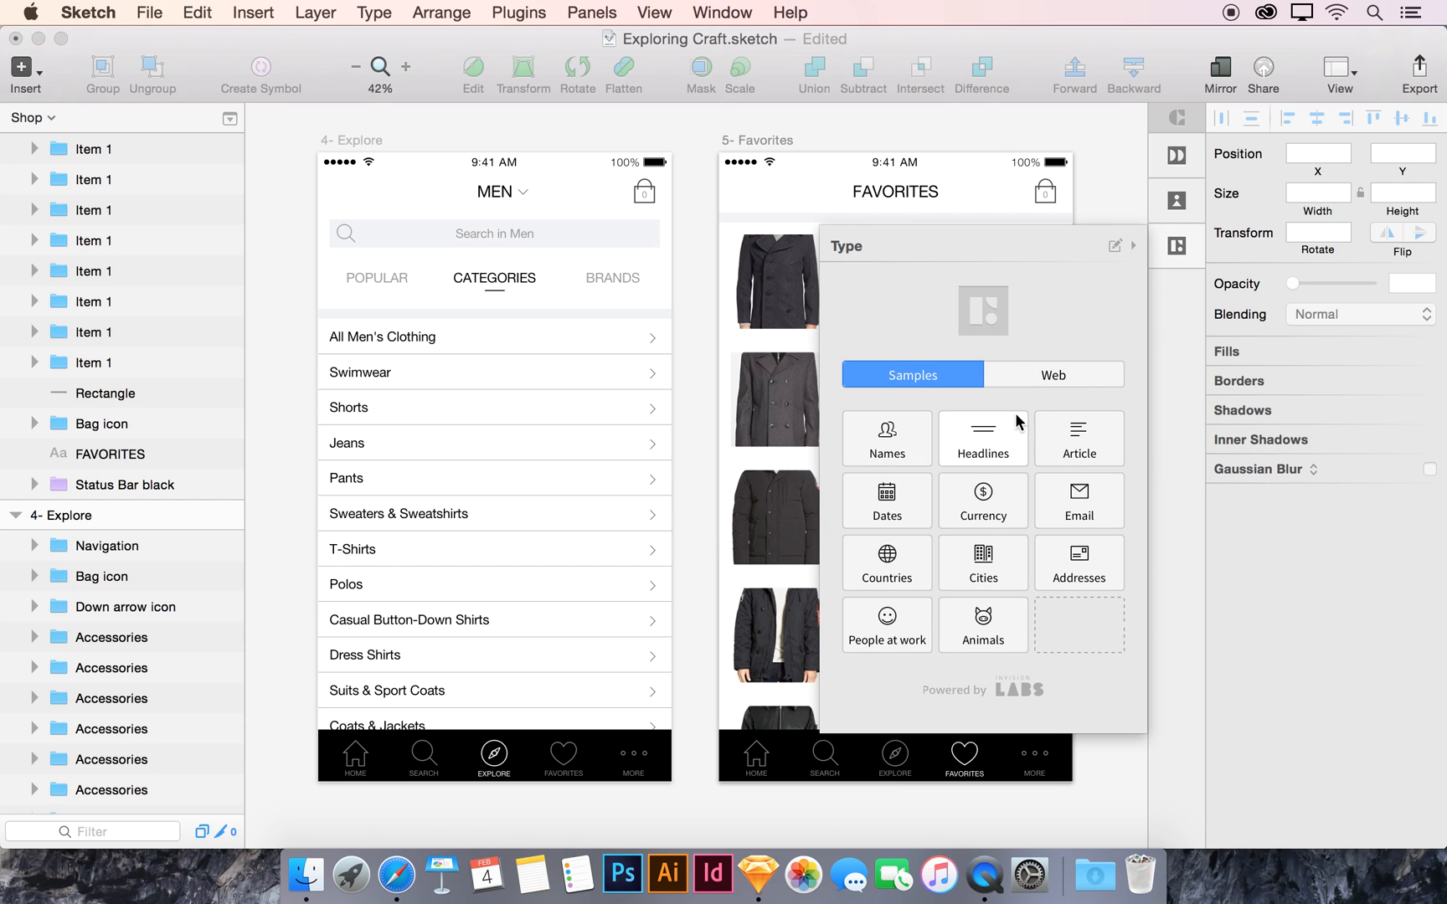
click(1088, 374)
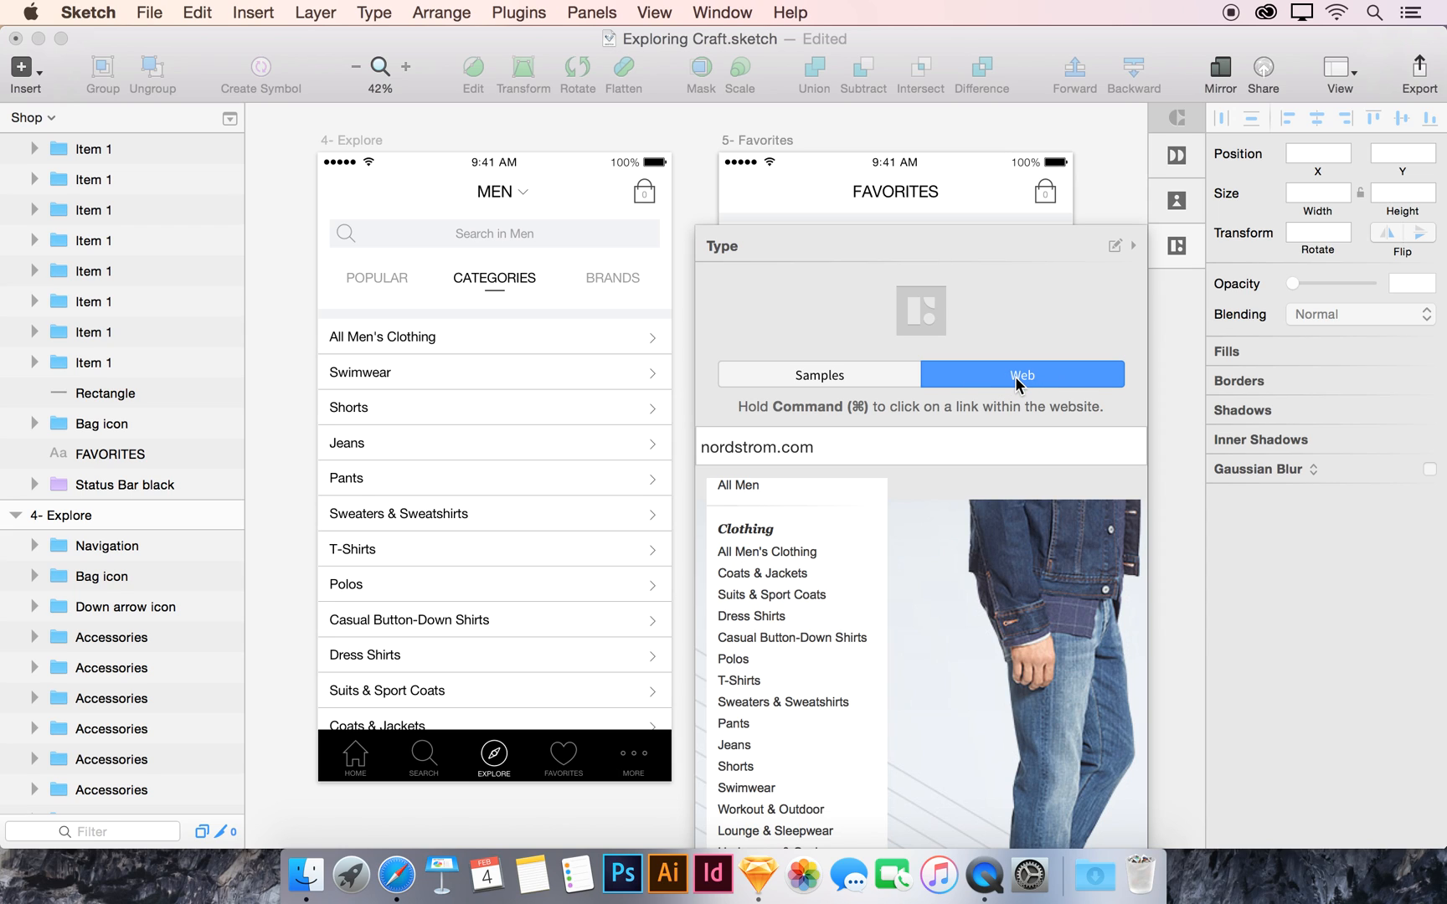
click(1174, 244)
Step: Review the Photos tool's Folder, Unsplash and Web sources, and return it to the Folder source
click(1167, 186)
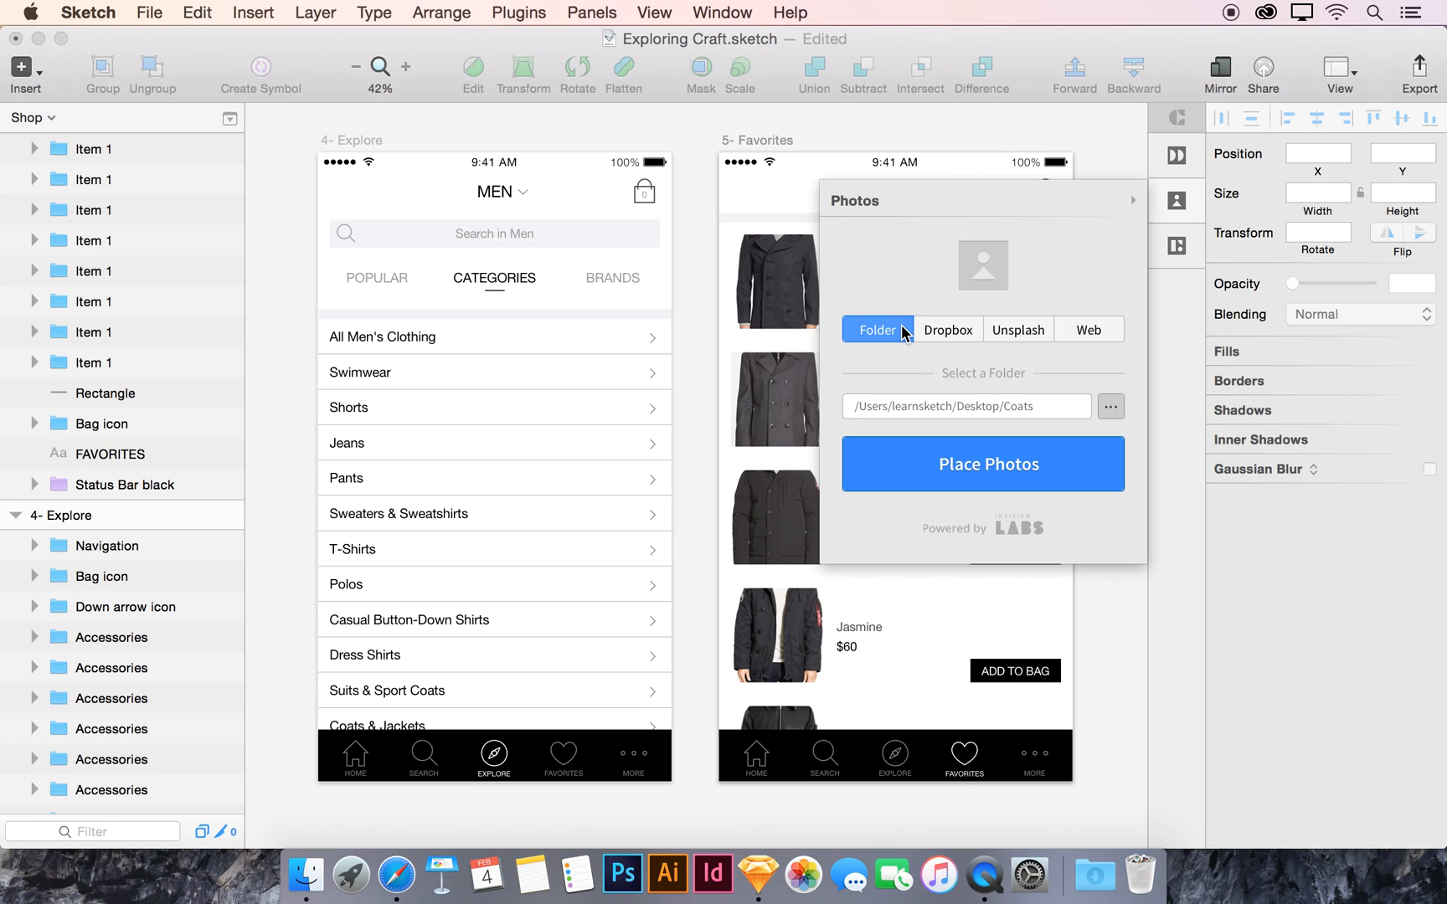
click(1014, 333)
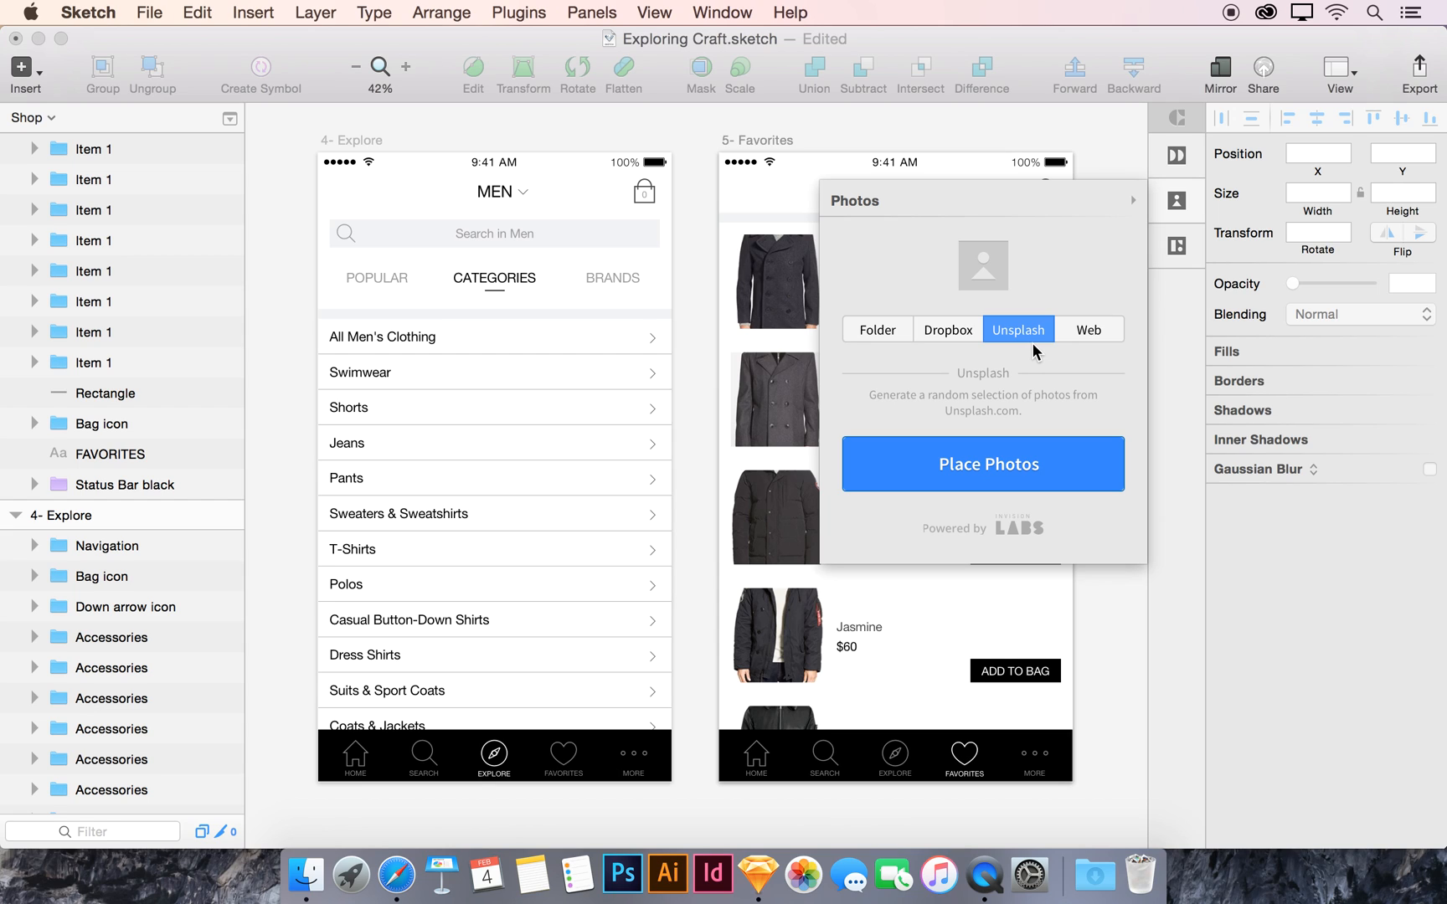
click(1070, 335)
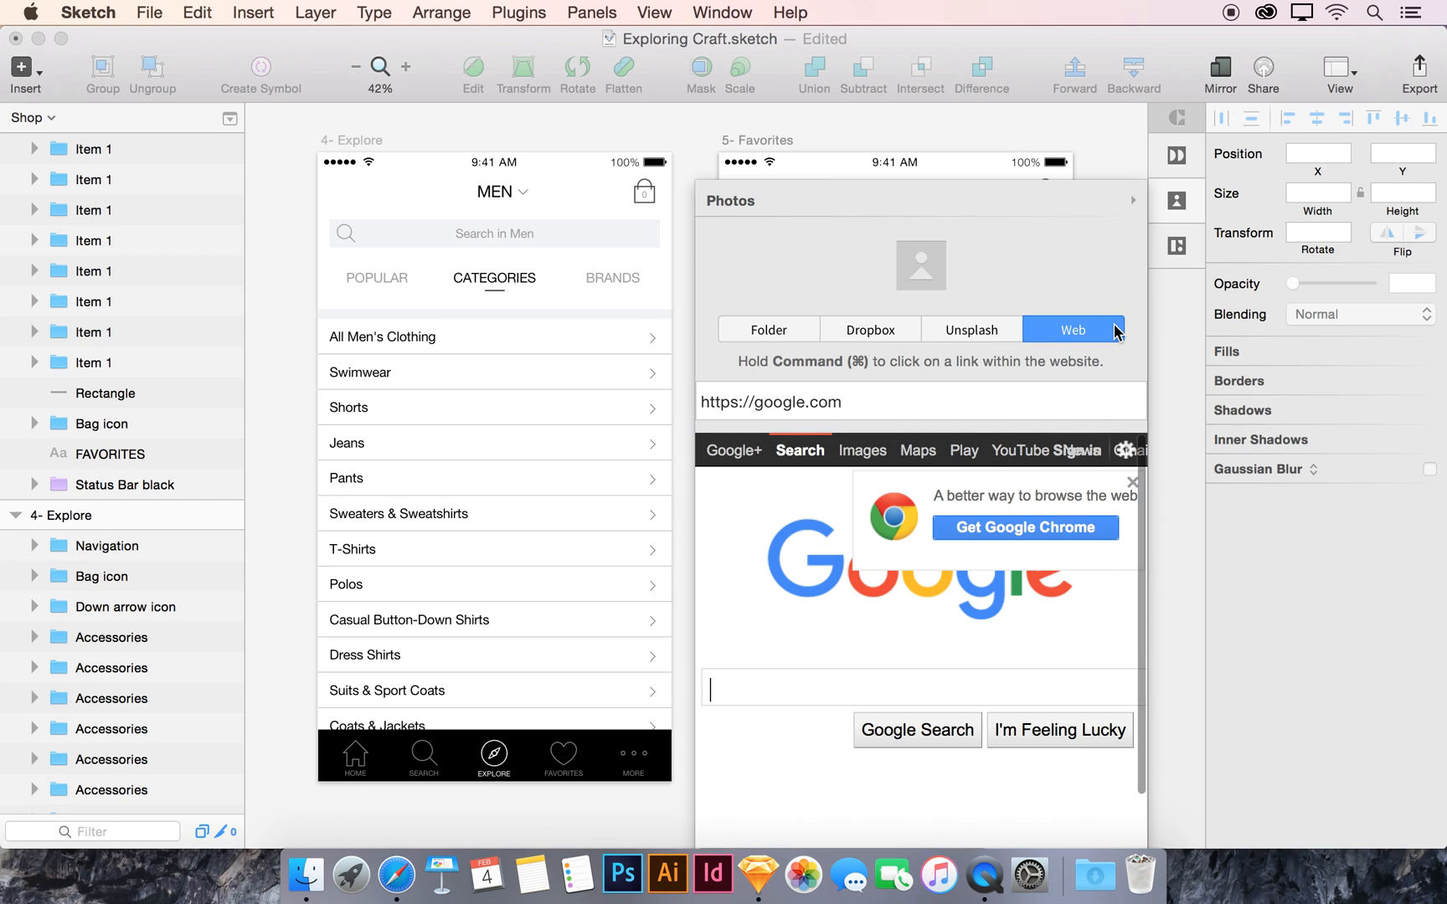
click(1177, 199)
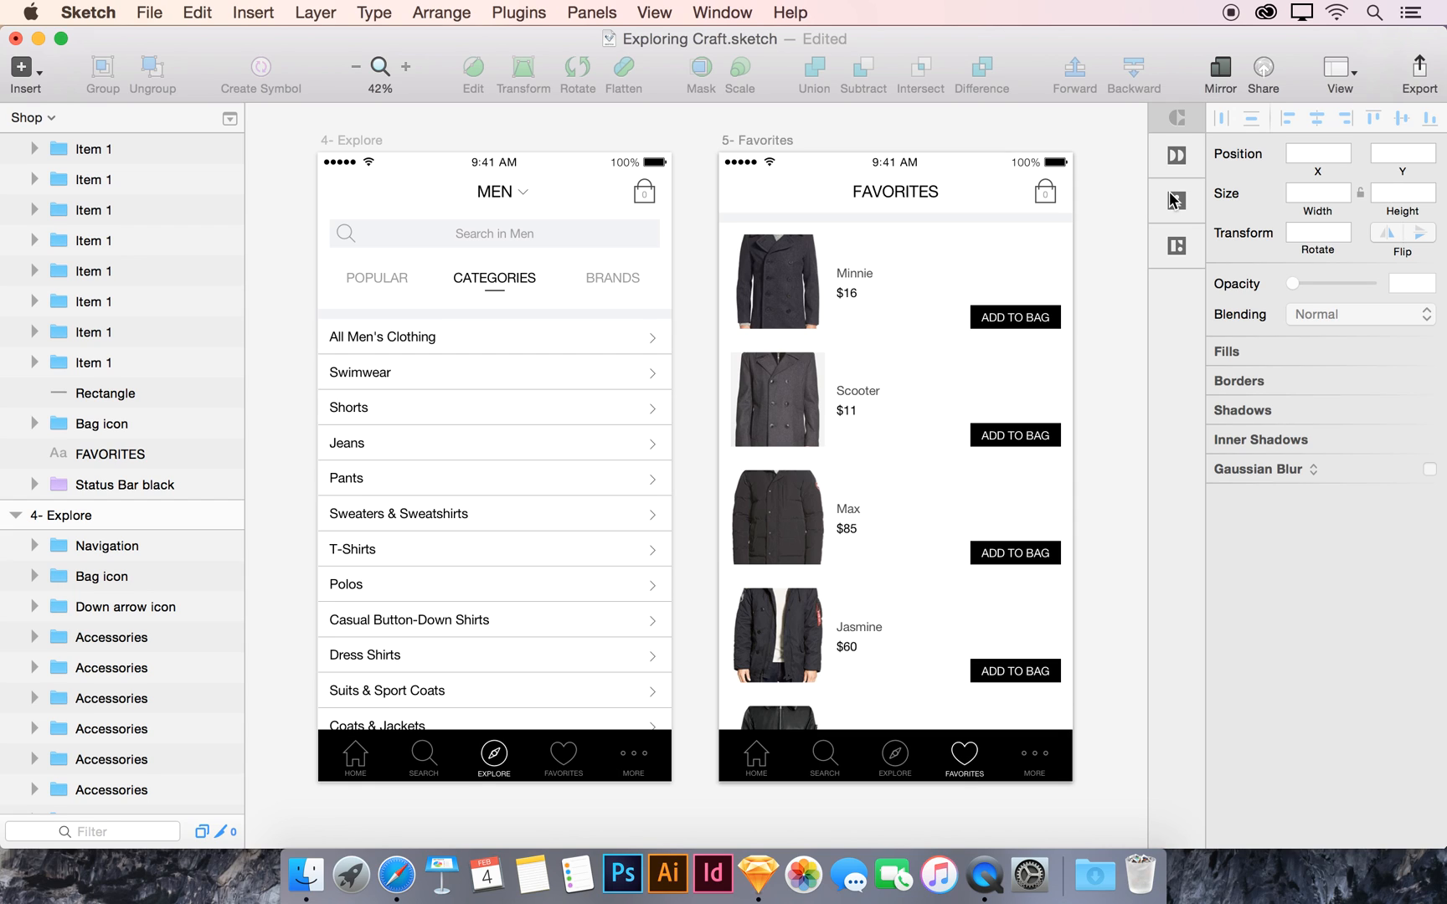
click(1176, 200)
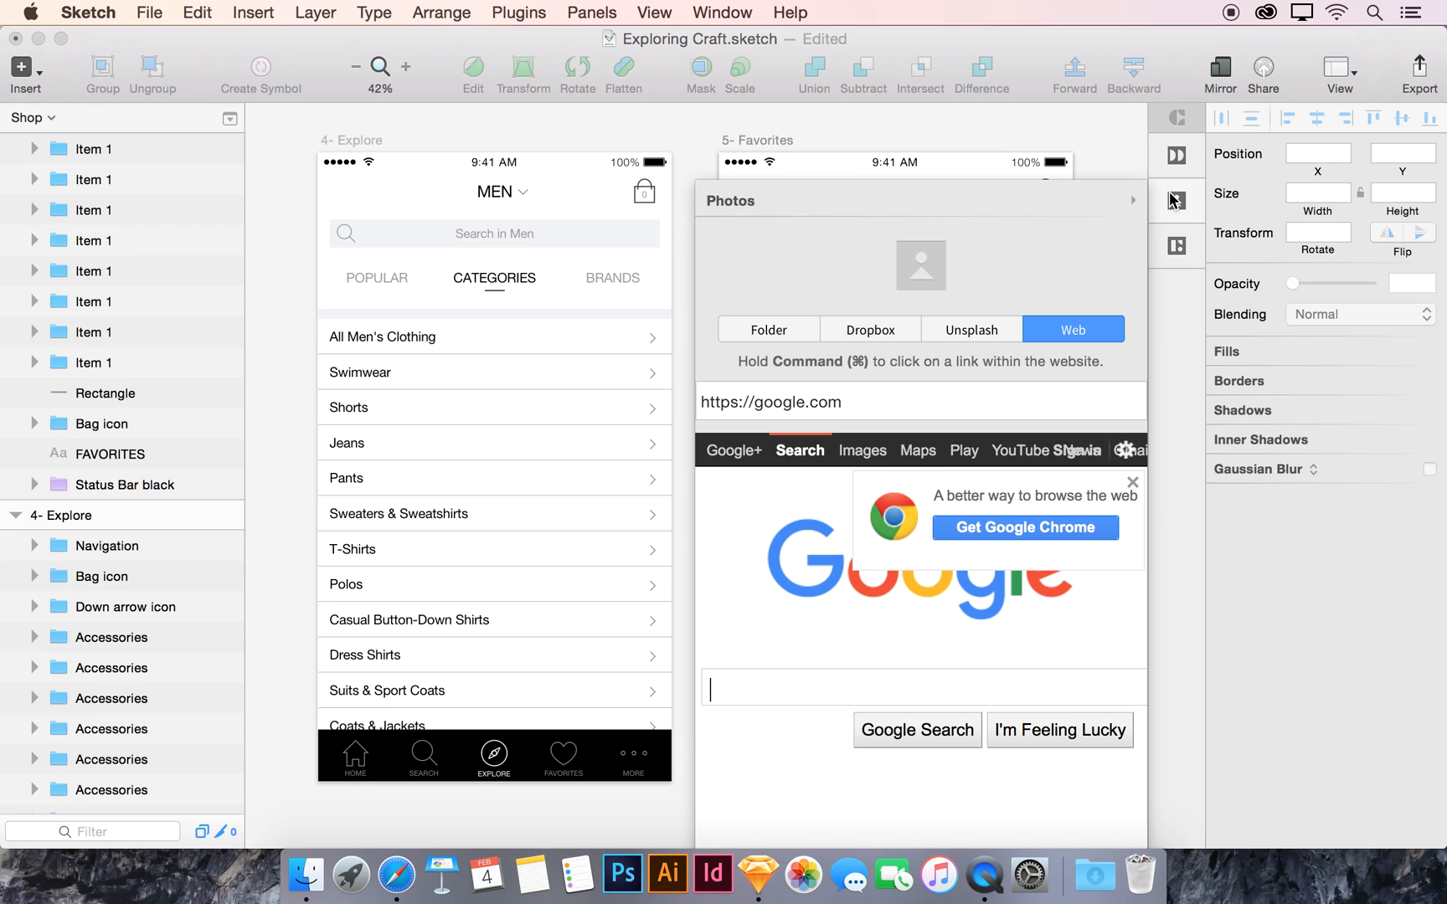
click(778, 329)
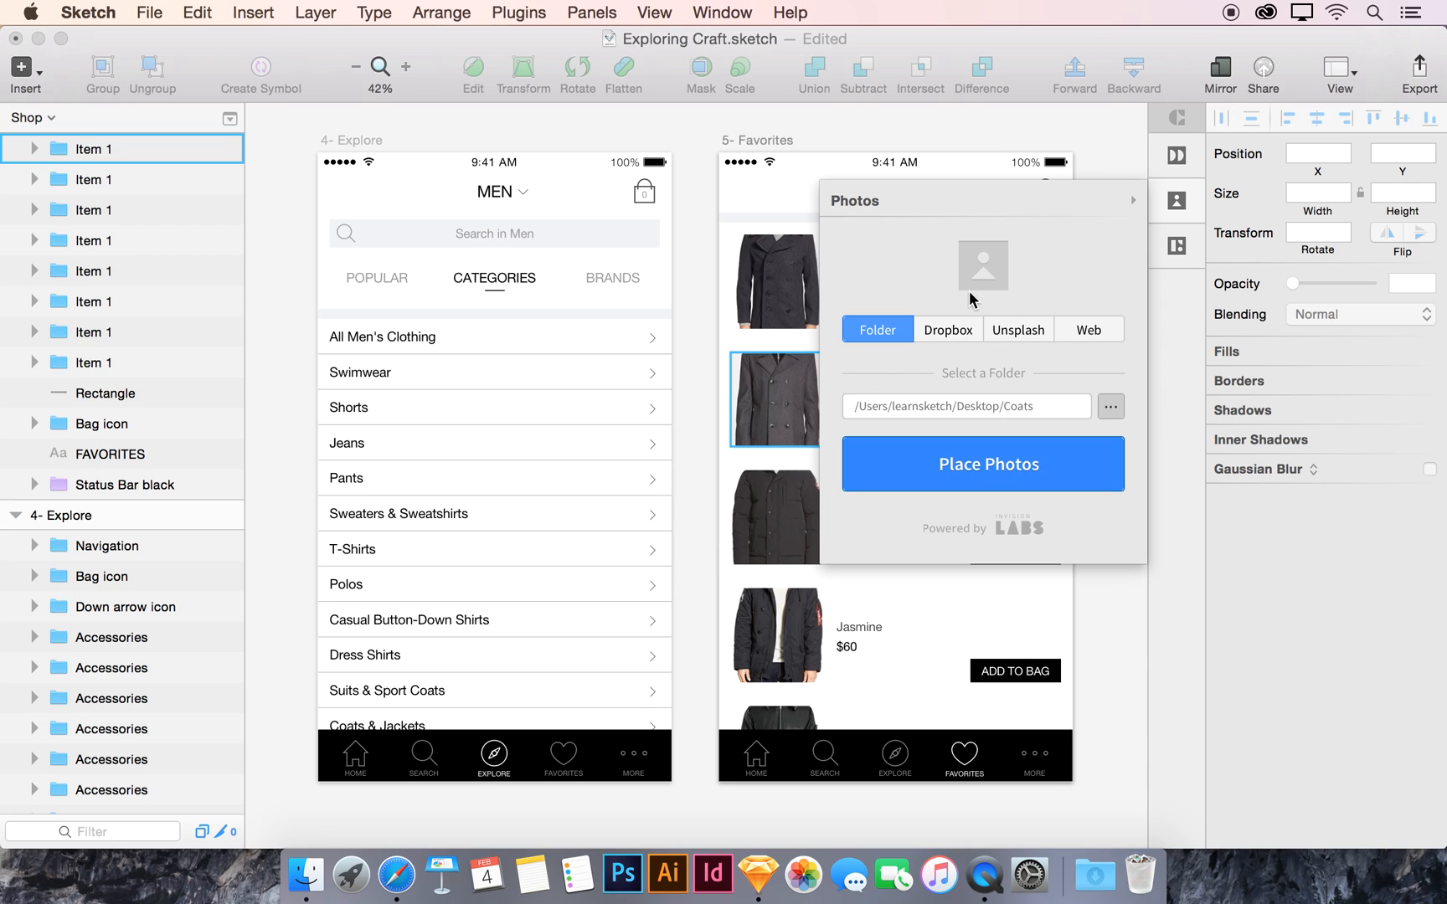
Step: Compare the Duplicate tool's Specific Count and Inside Selection modes, revisit the Photos and Type tools, and close the Duplicate tool
click(1176, 156)
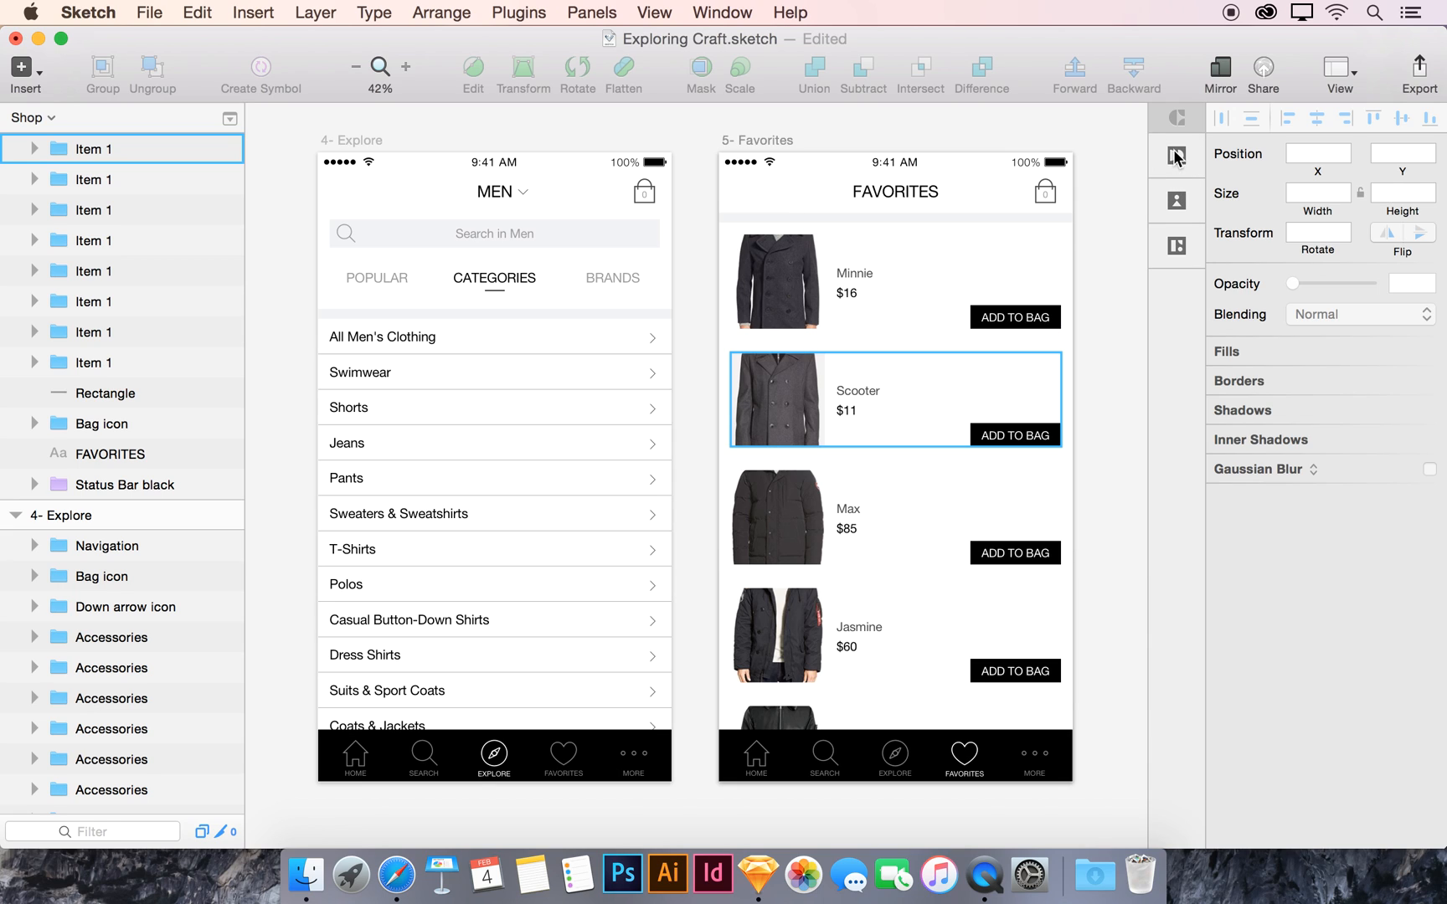
click(1177, 156)
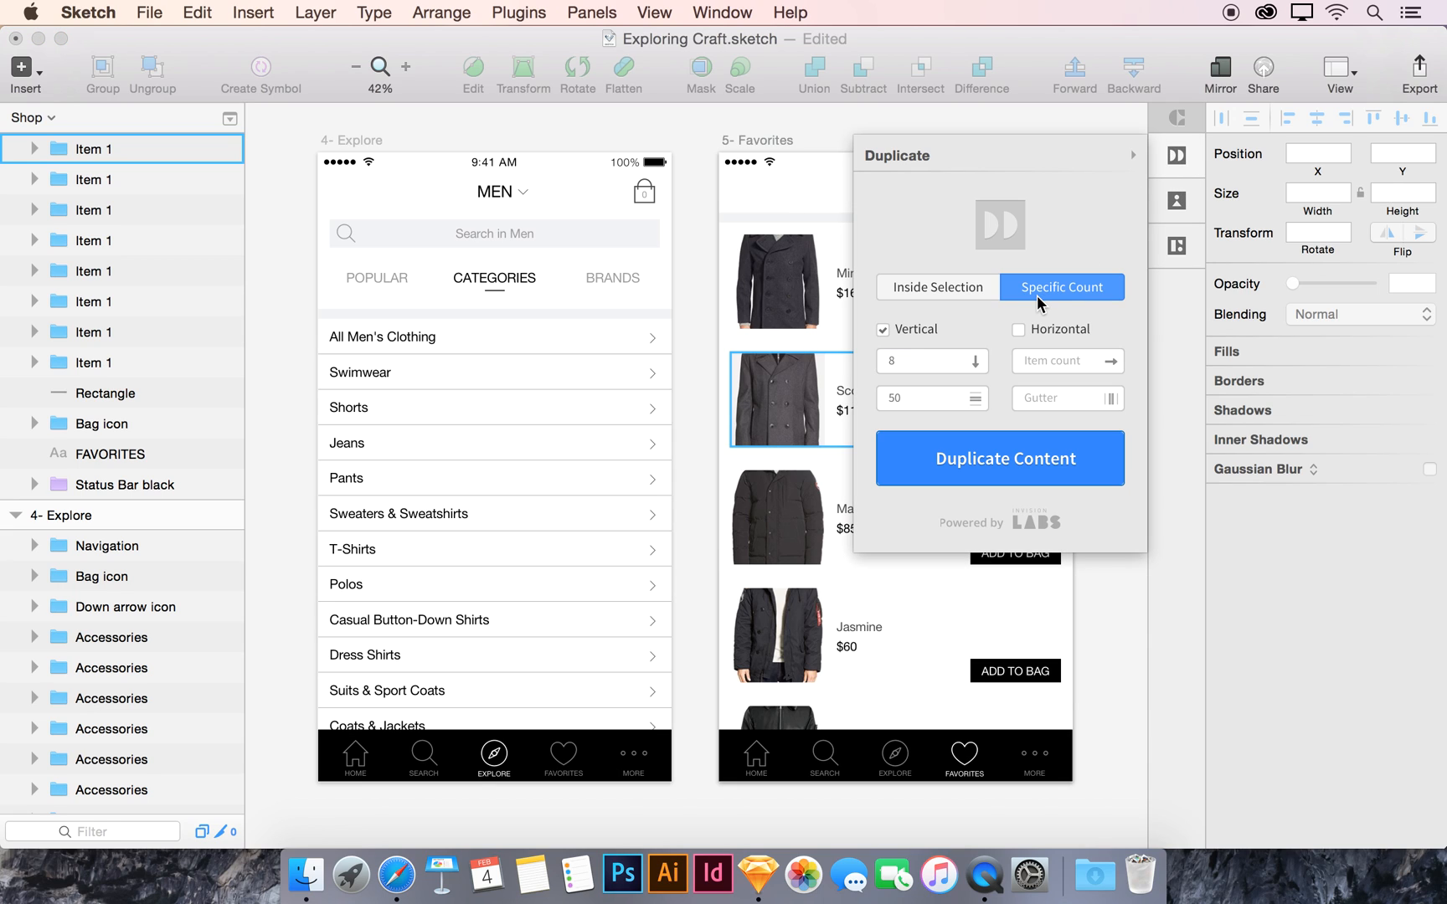
click(981, 290)
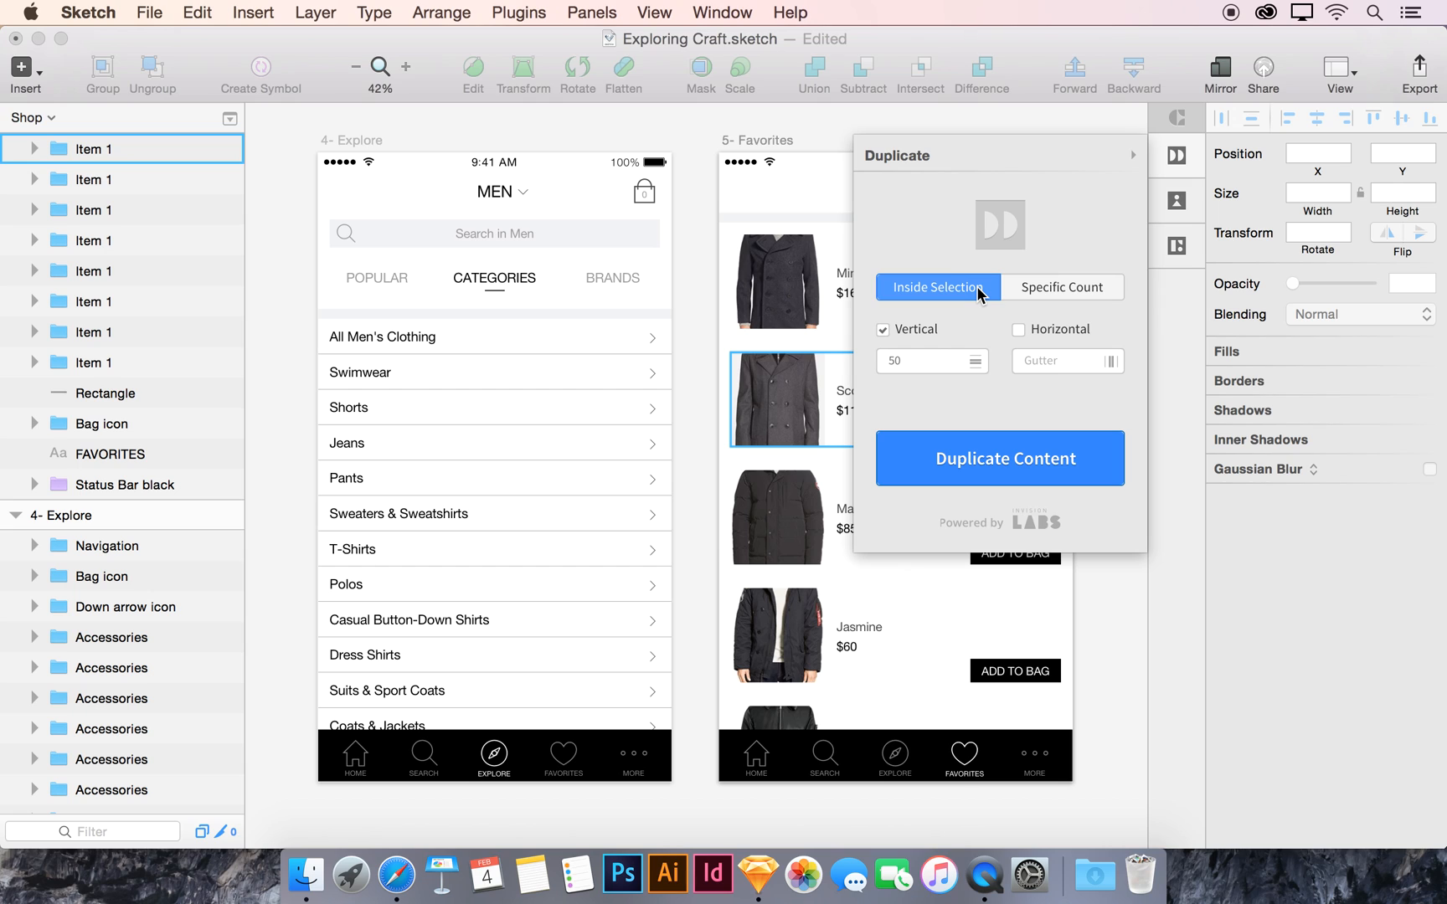
click(1177, 206)
click(1180, 241)
click(1179, 205)
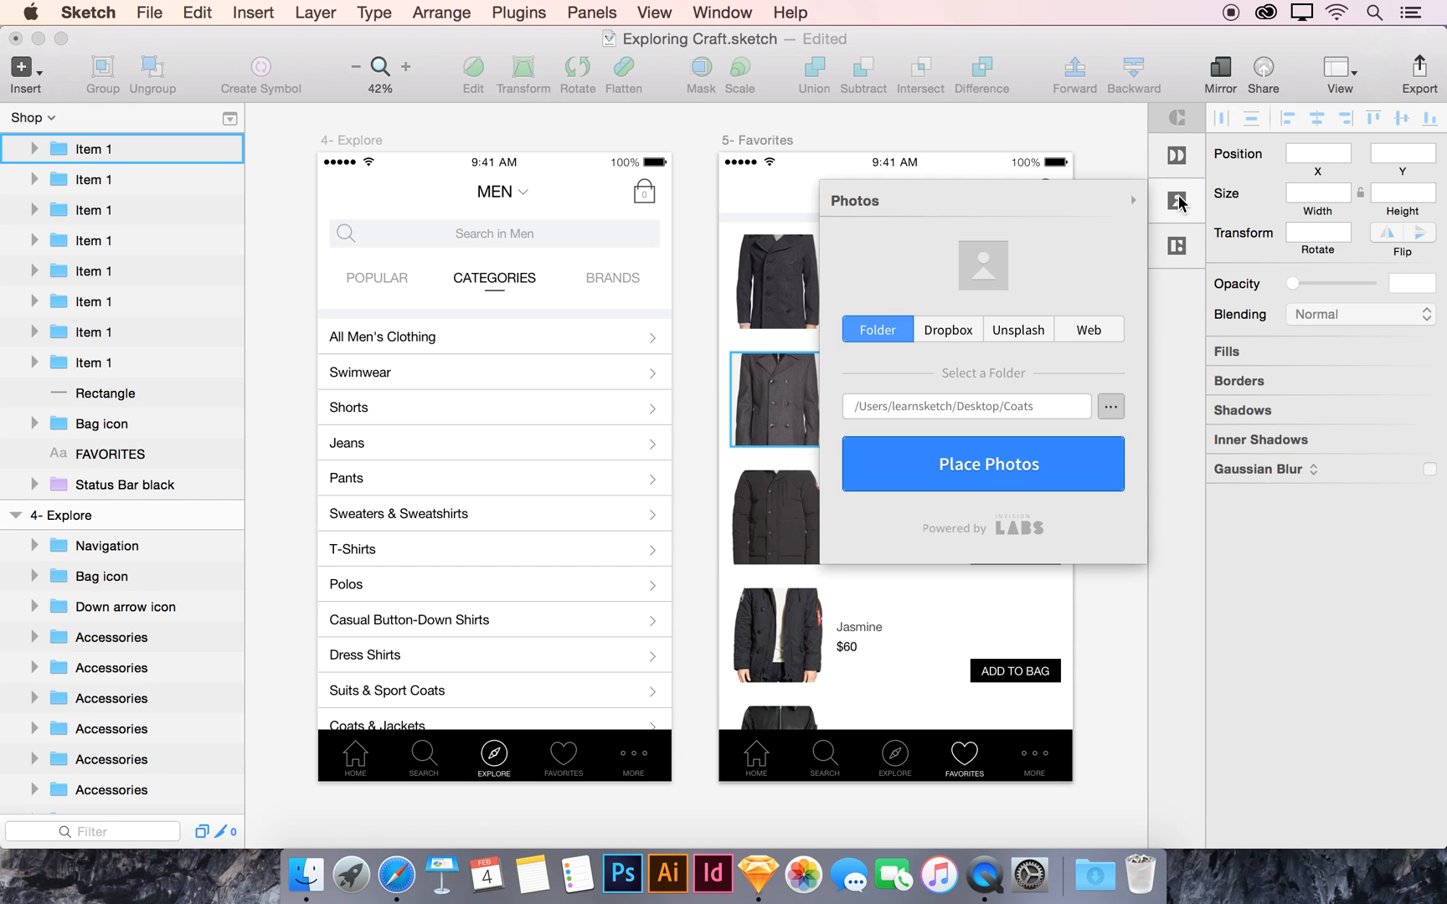
click(1176, 157)
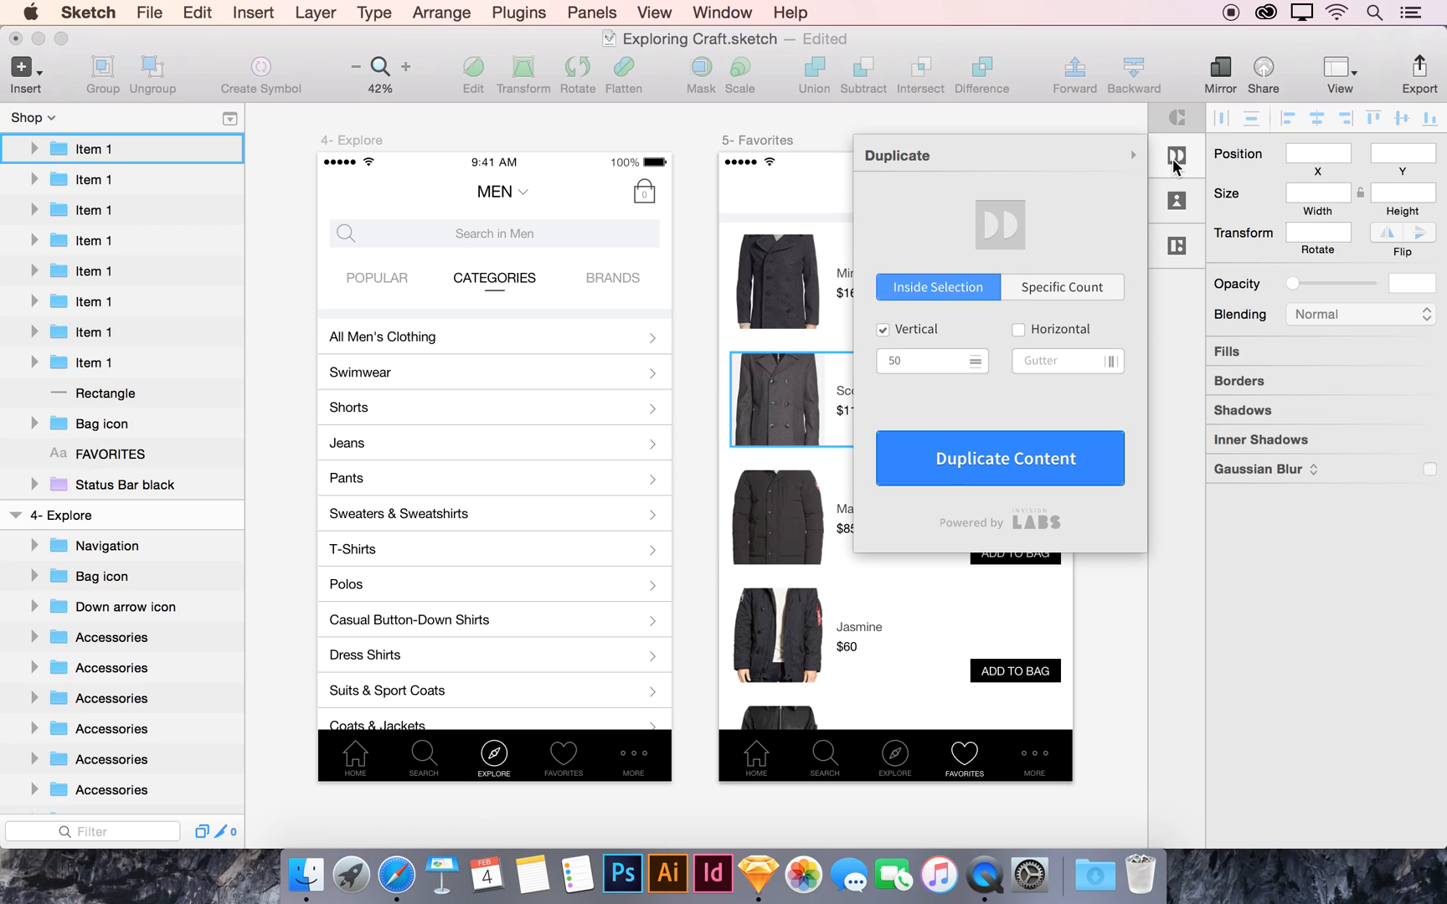
click(1175, 161)
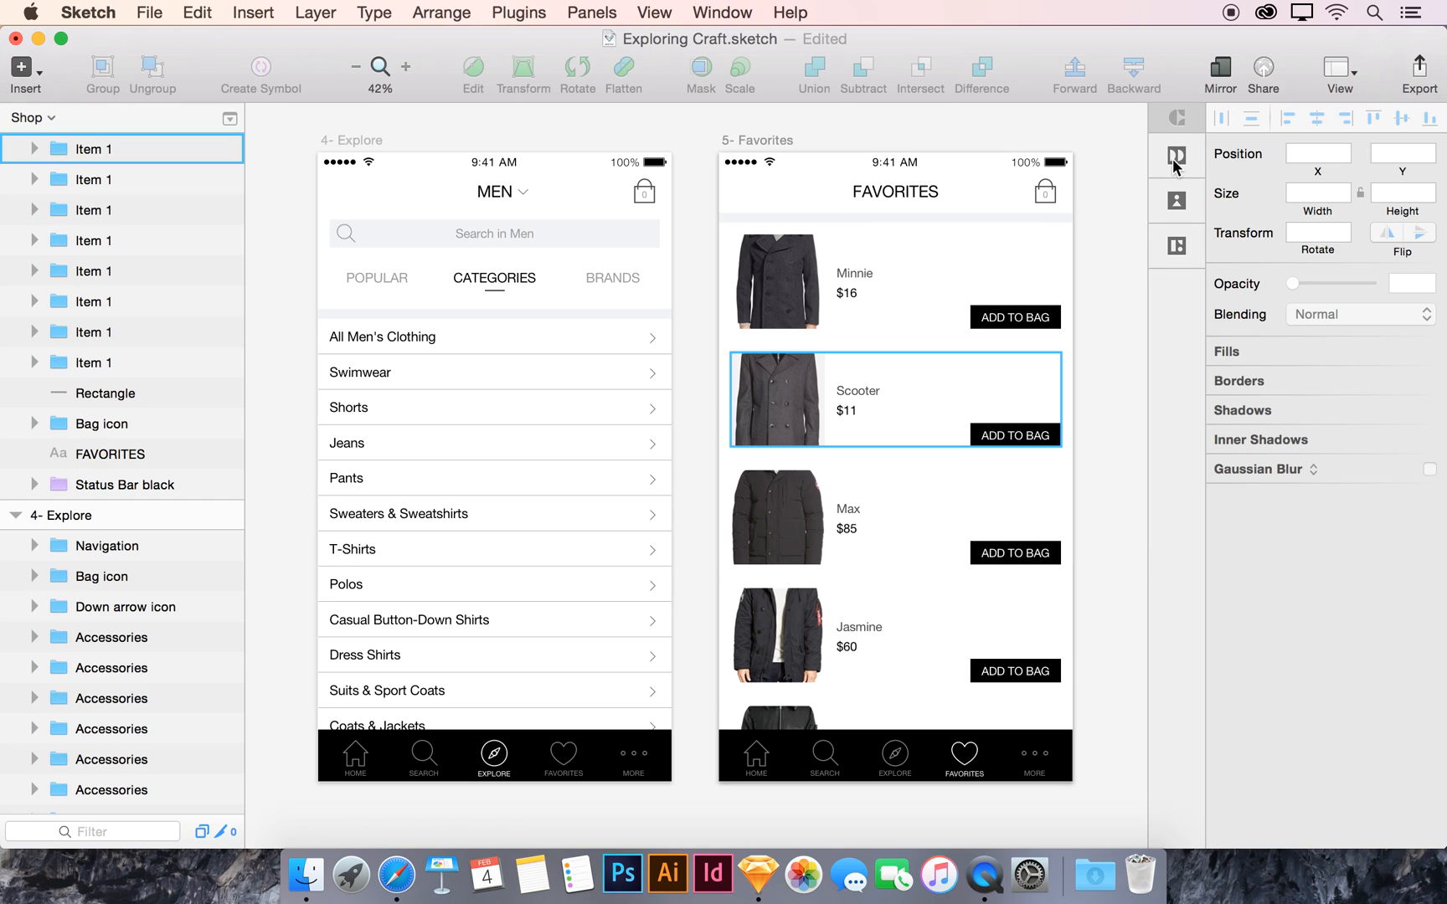